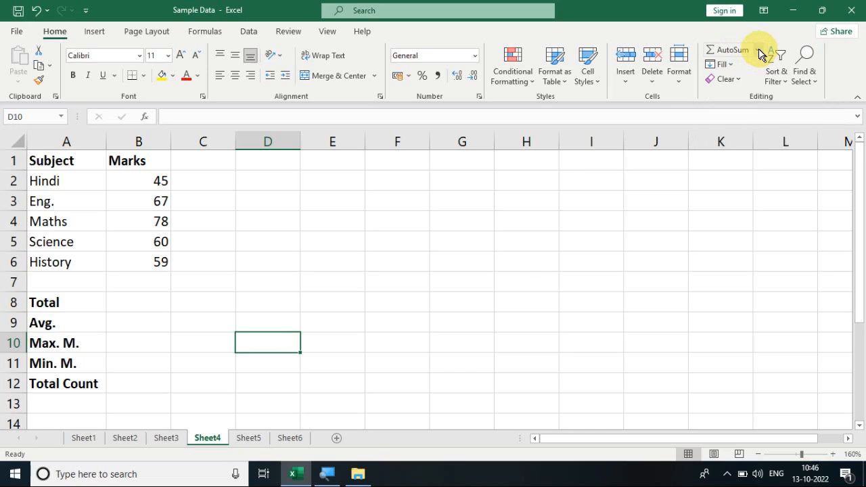
left_click(758, 51)
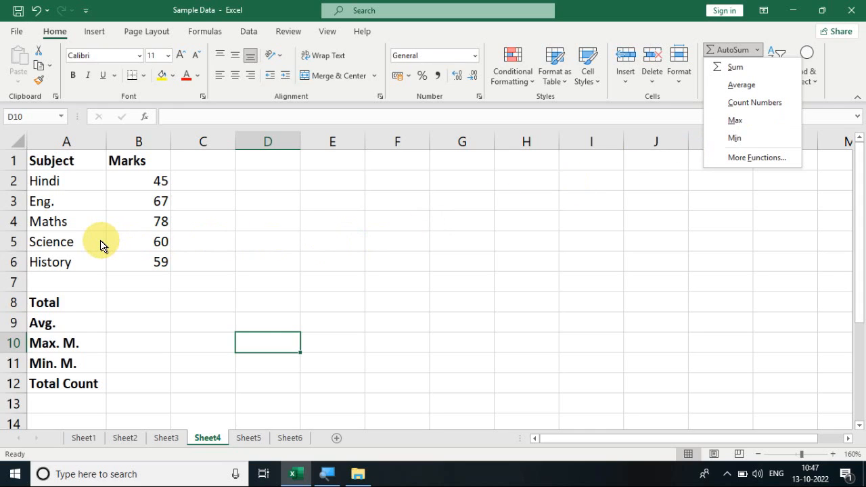
left_click(54, 157)
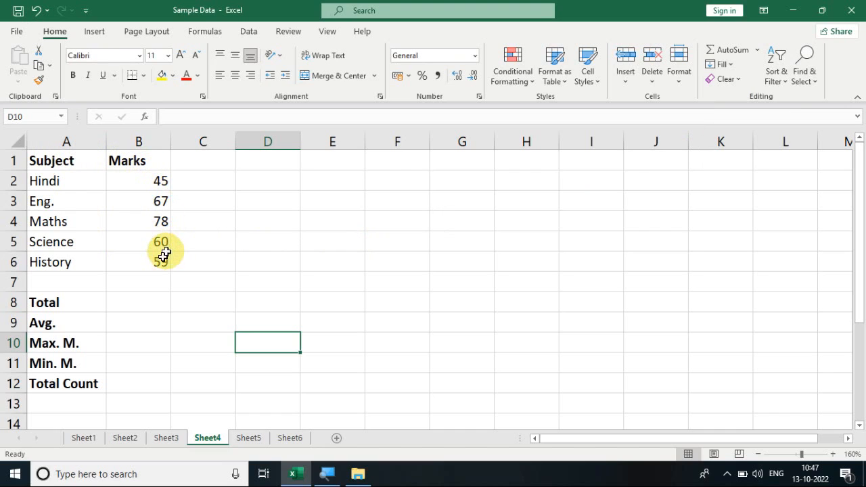
- Use AutoSum in cell B8 to total the marks in B2:B6
left_click(140, 302)
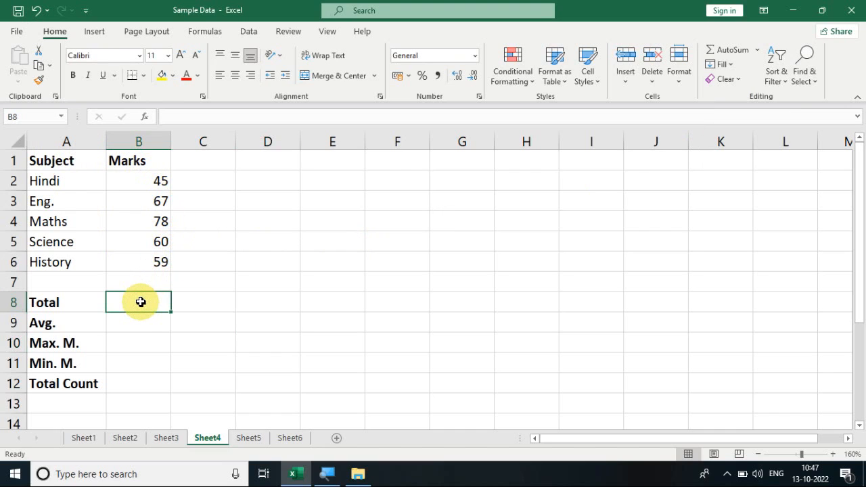
left_click(758, 50)
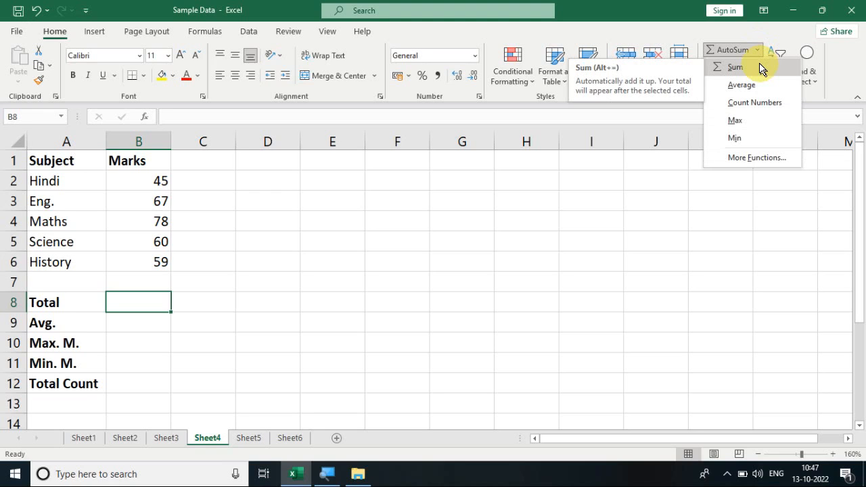
left_click(759, 66)
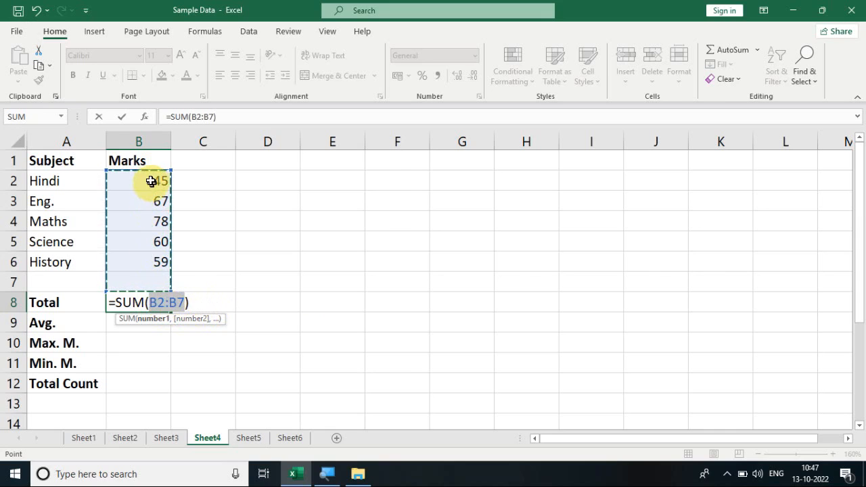
left_click_drag(150, 179, 158, 255)
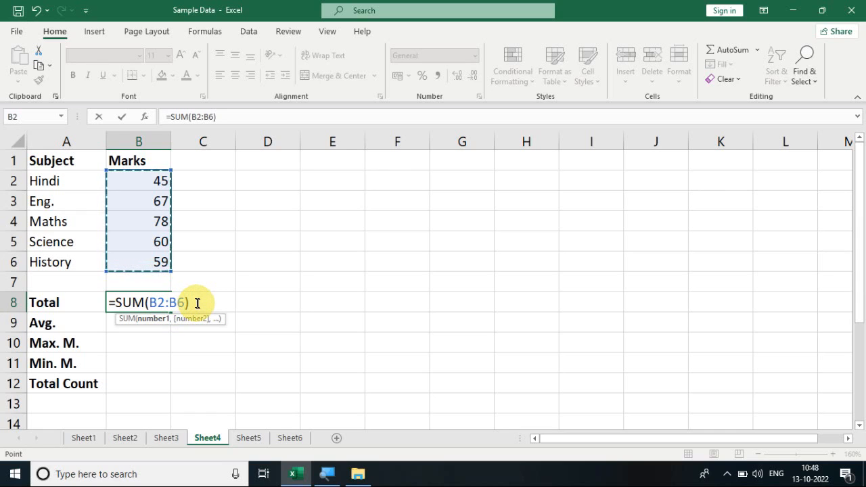
key("Return")
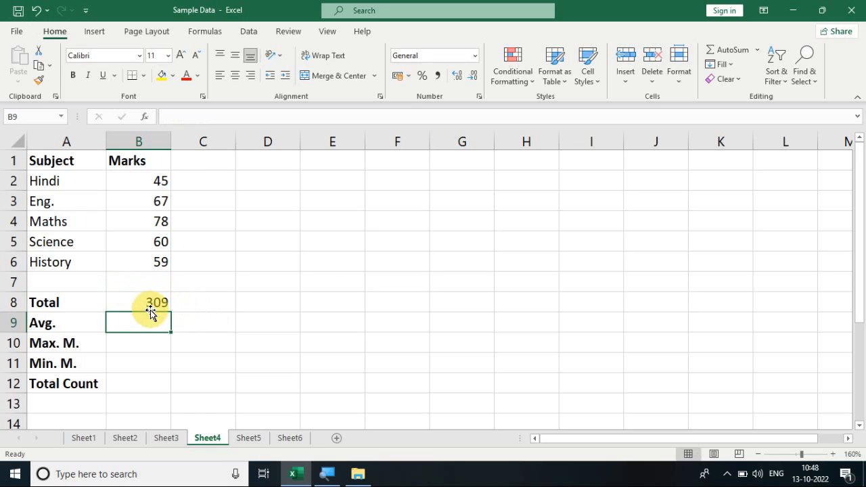
left_click(757, 55)
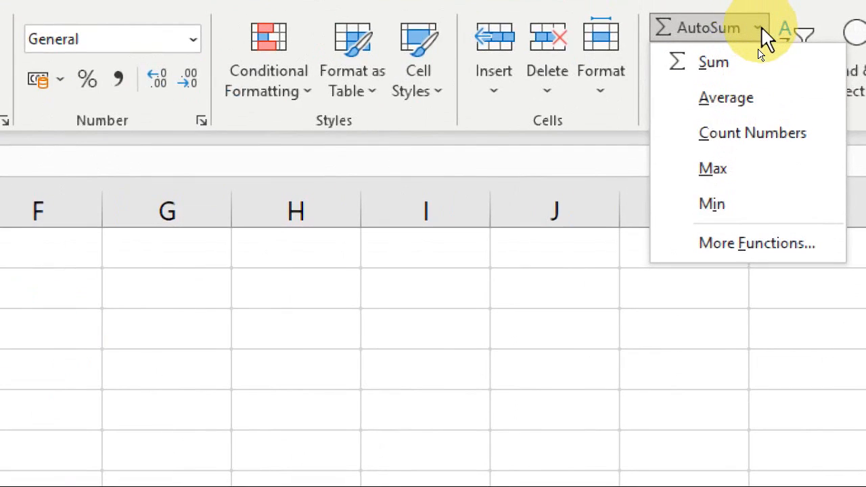
left_click(761, 29)
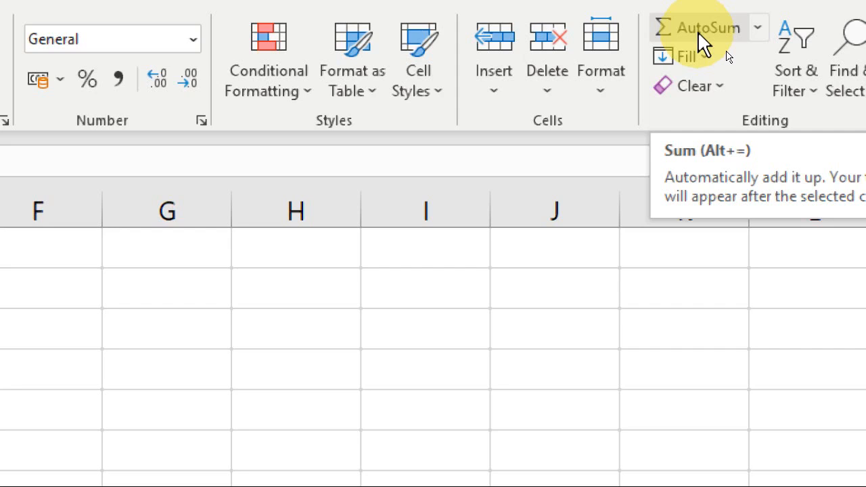
left_click(756, 28)
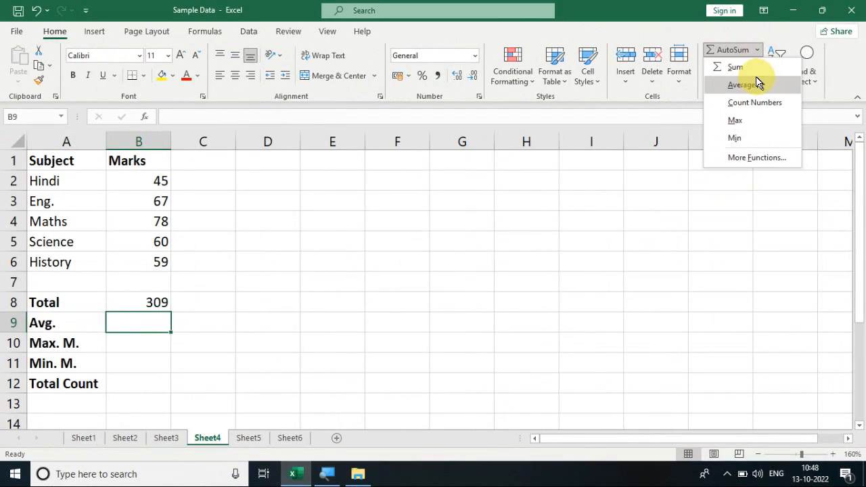
left_click(130, 325)
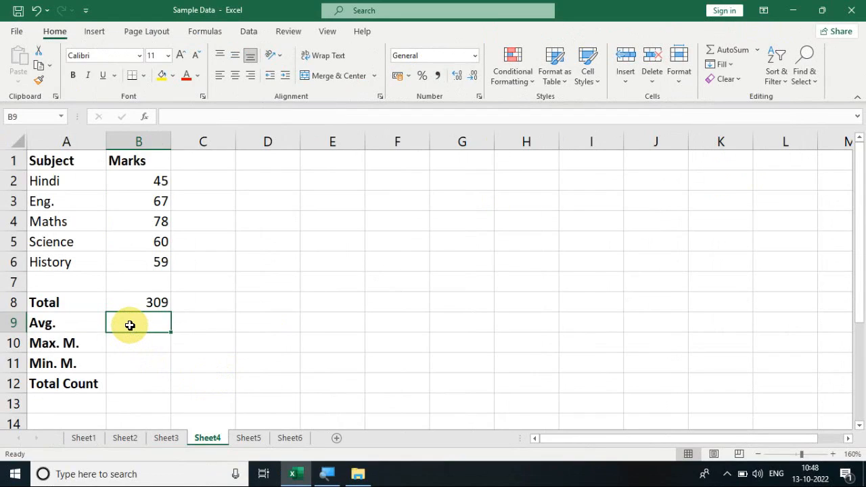
left_click(203, 321)
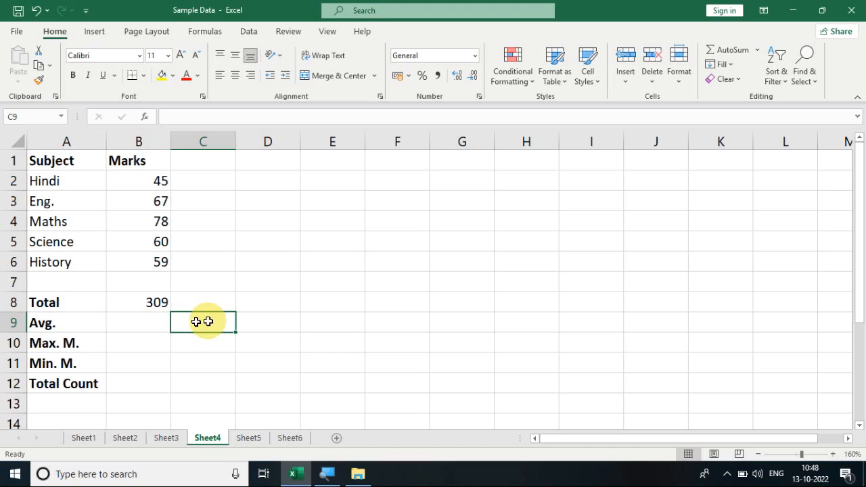
- Insert the AutoSum Average function in cell B9 for the marks in B2:B6
left_click(153, 323)
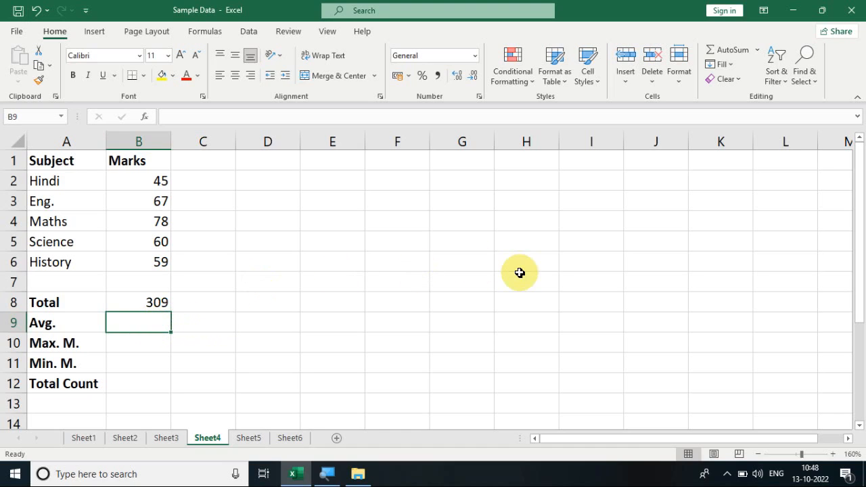
left_click(758, 50)
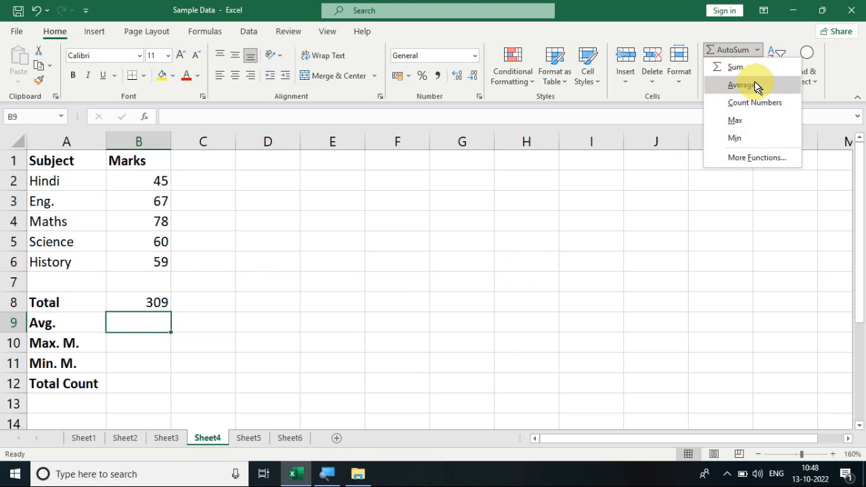
left_click(742, 85)
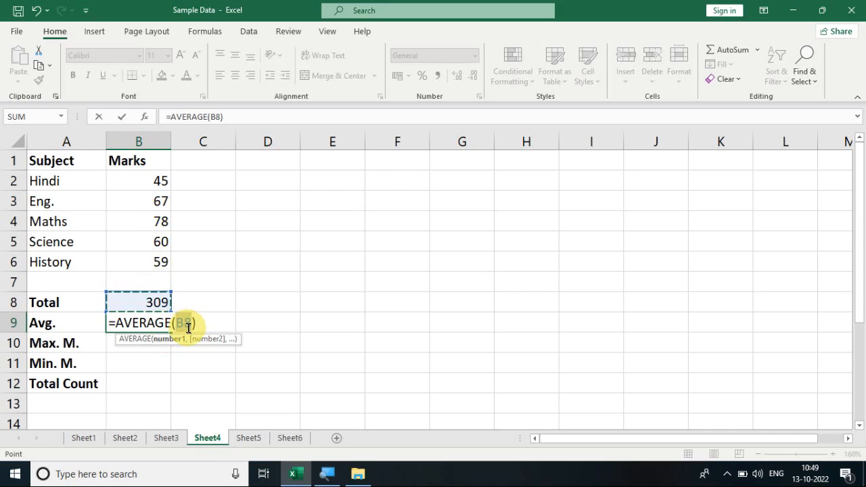
left_click(152, 177)
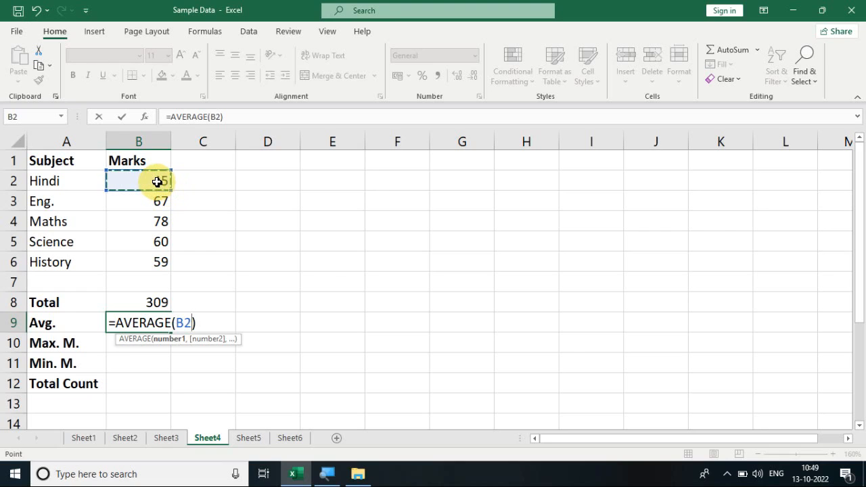
left_click_drag(157, 188, 157, 259)
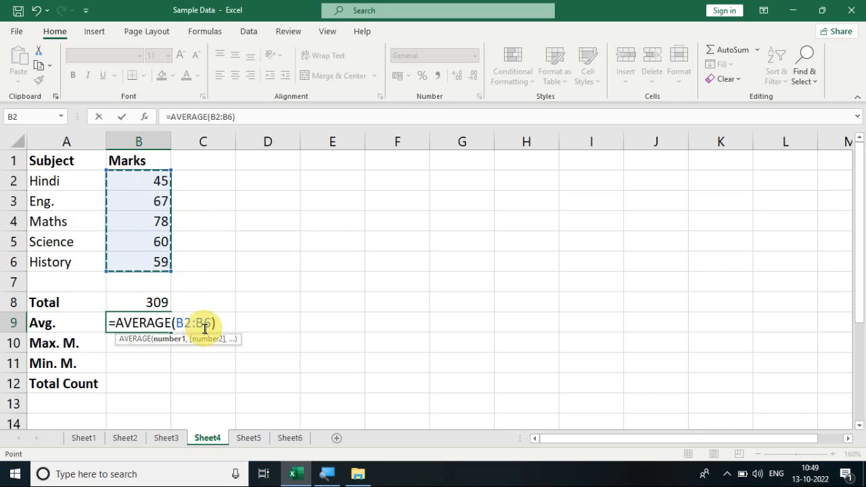
key("Return")
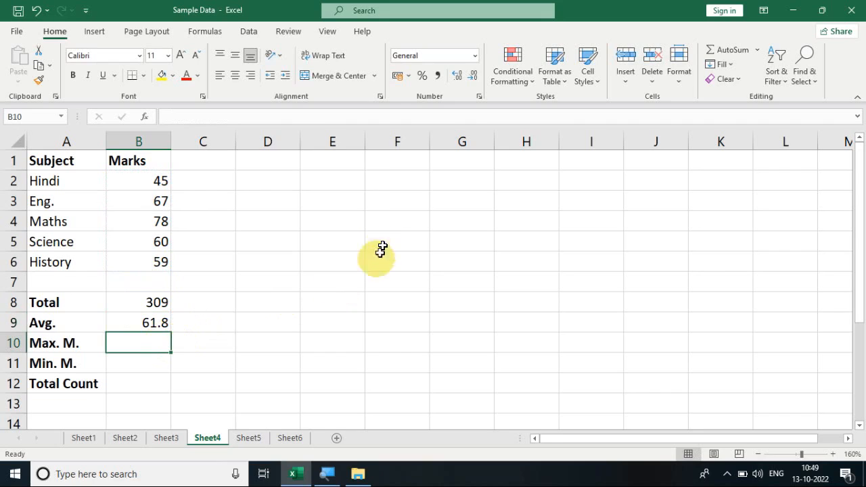
- Insert the AutoSum Max function in cell B10 for the marks in B2:B6
left_click(756, 51)
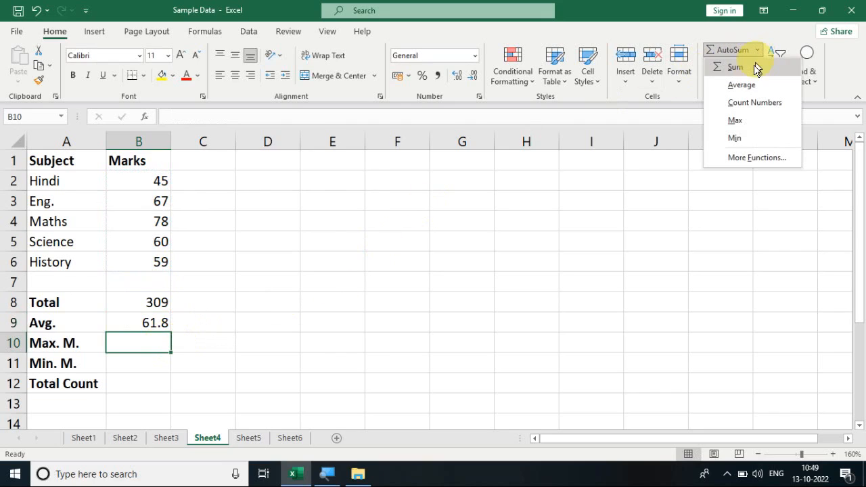
left_click(744, 120)
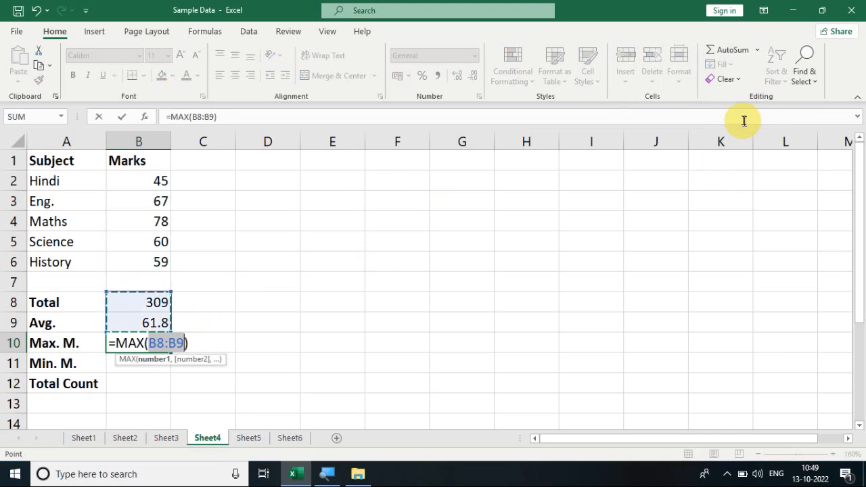
left_click(137, 182)
left_click_drag(137, 181, 146, 258)
key("Return")
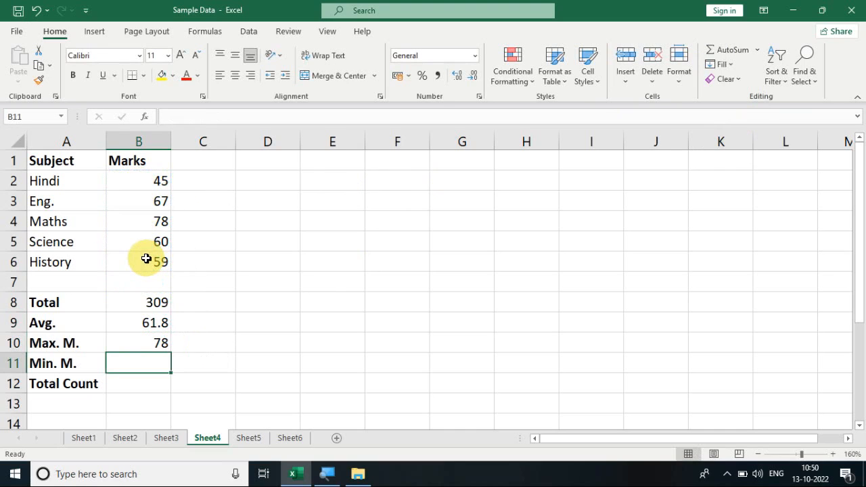
- Insert the AutoSum Min function in cell B11 for the marks in B2:B6
left_click(758, 51)
left_click(735, 138)
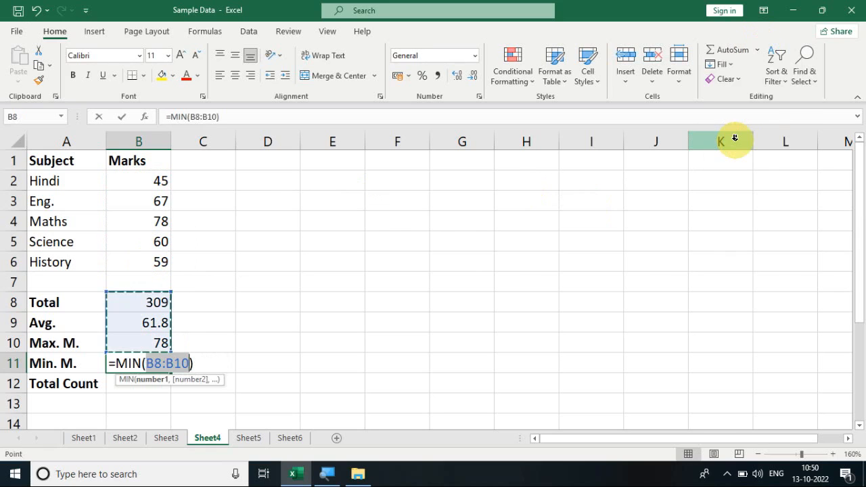
left_click(154, 181)
left_click_drag(154, 181, 157, 254)
key("Return")
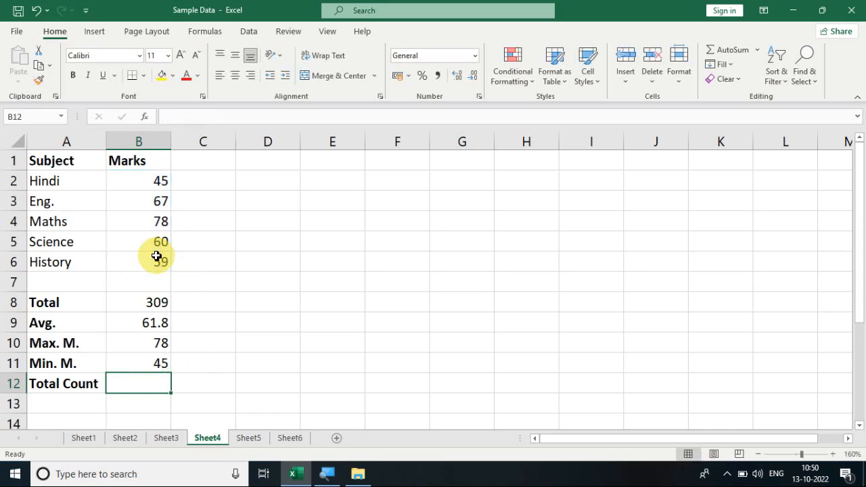
- Check the Max. M. and Min. M. formulas in B10 and B11 against the marks in B2:B6
left_click(154, 345)
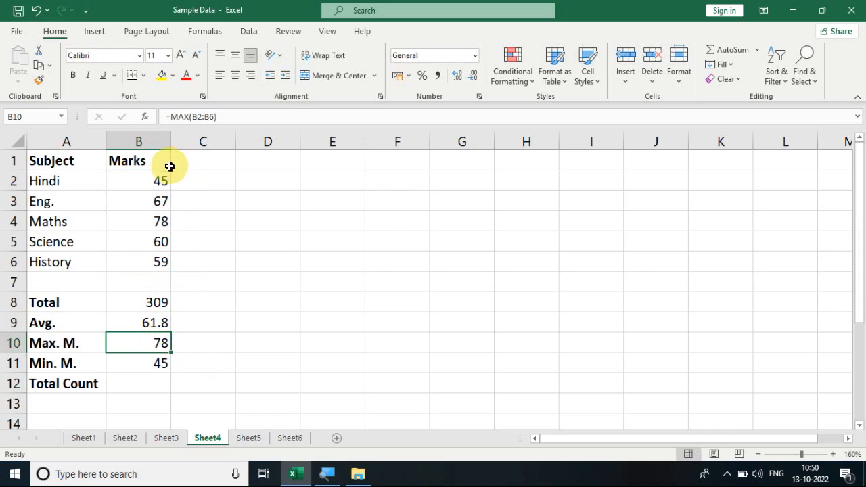
left_click_drag(162, 176, 159, 260)
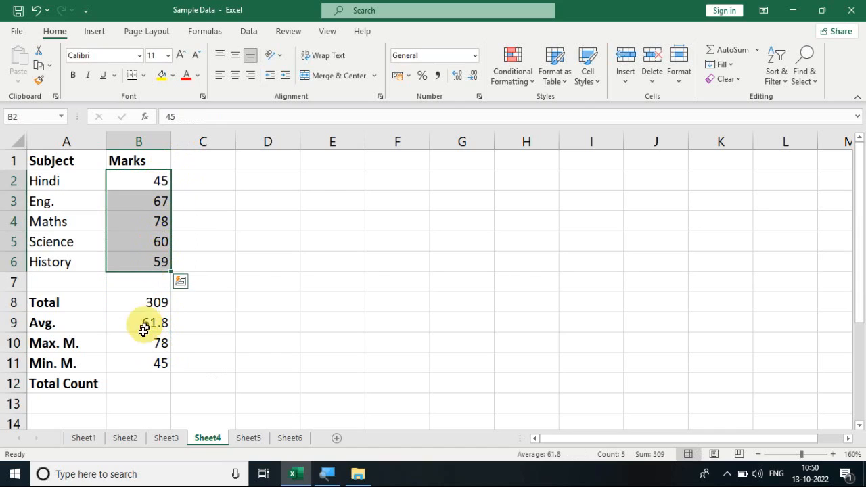
left_click(150, 364)
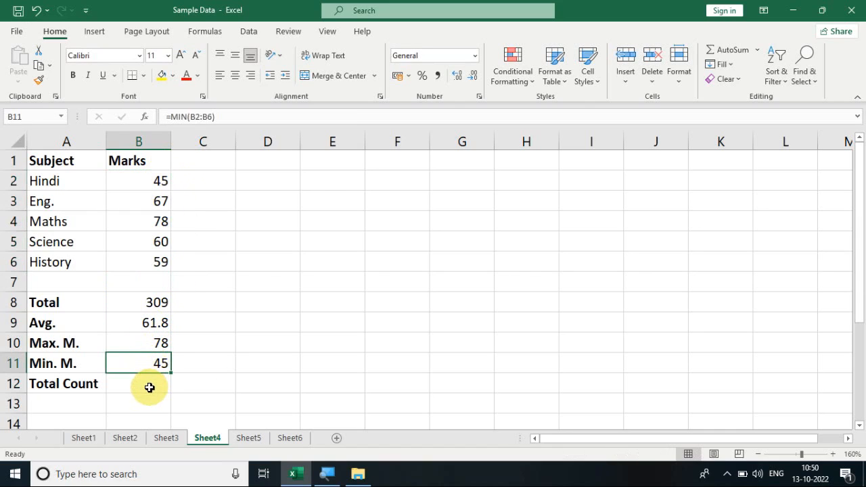
- Insert the AutoSum Count Numbers function in cell B12 for the marks in B2:B6
left_click(149, 386)
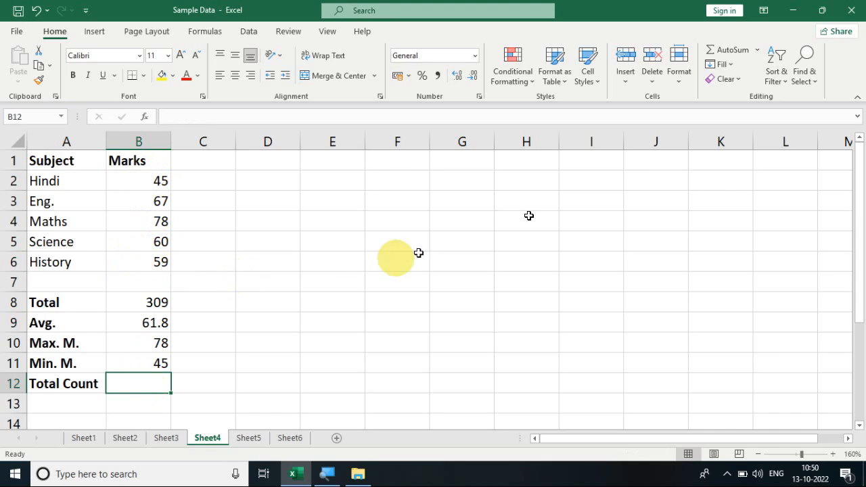
left_click(759, 51)
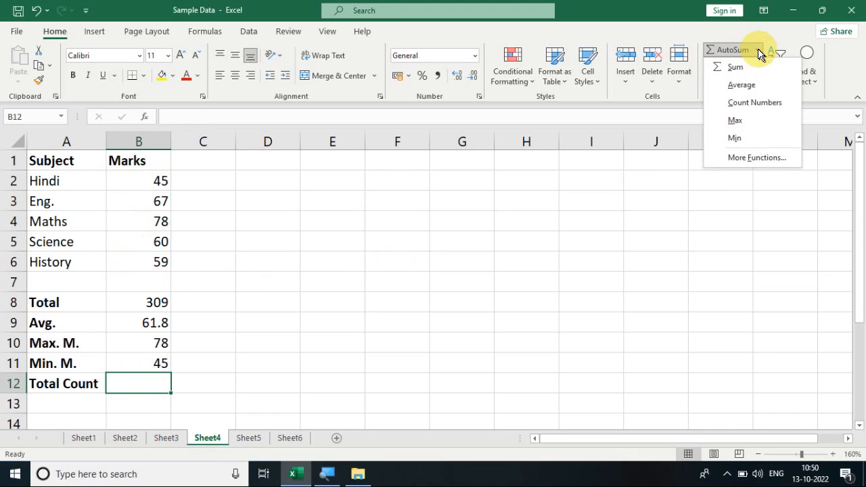
left_click(742, 103)
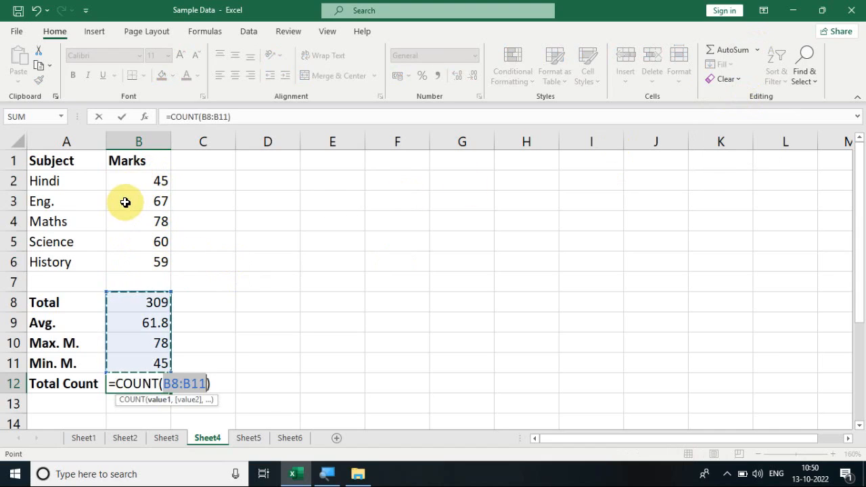
left_click_drag(137, 176, 143, 258)
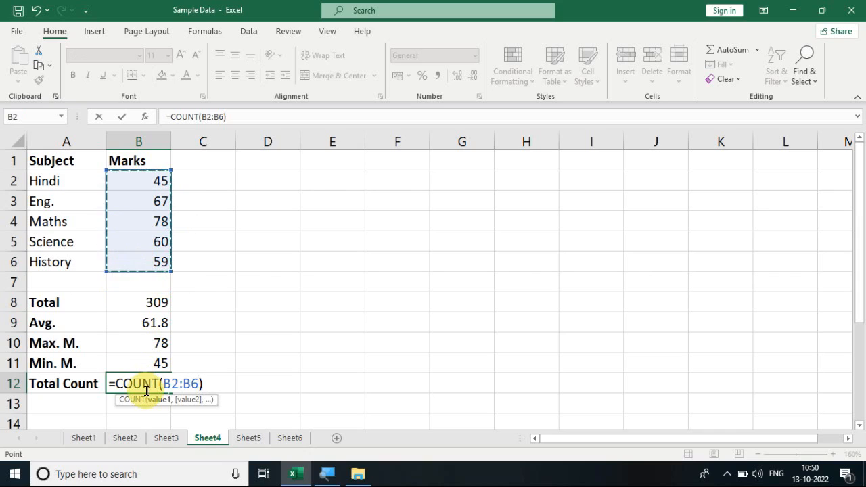
key("Return")
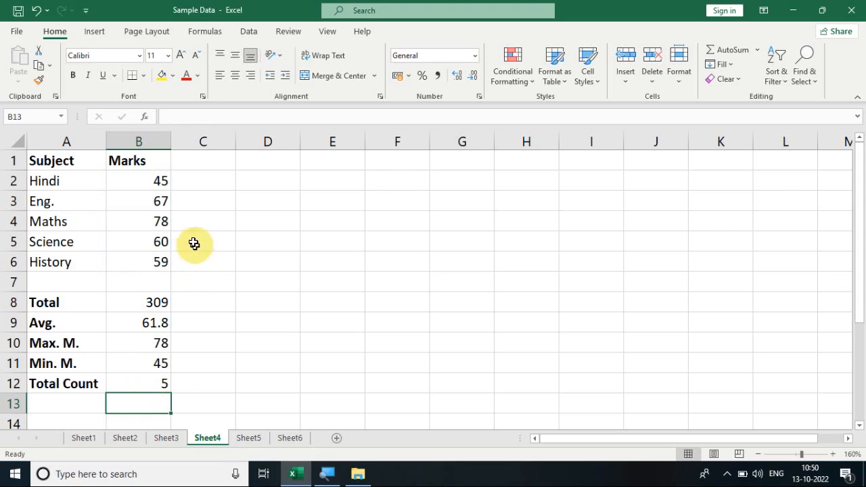
- View the function categories offered in the Insert Function dialog for cell B13 and close it without inserting a function
left_click(758, 54)
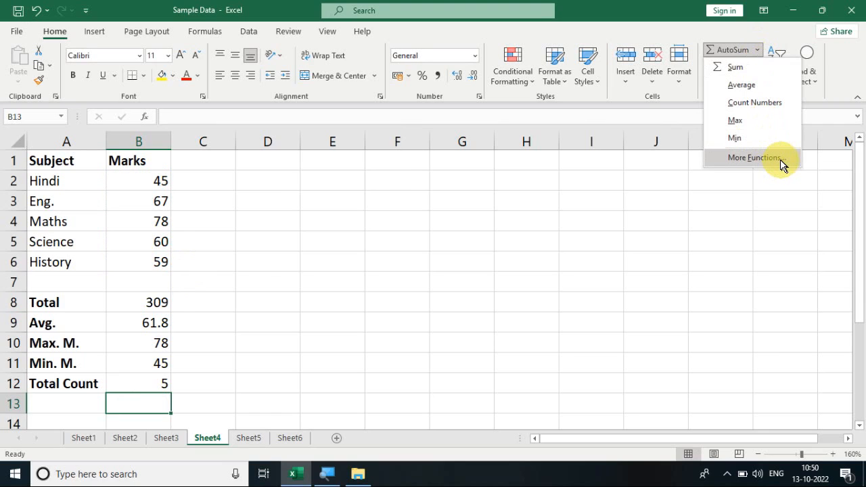
left_click(753, 158)
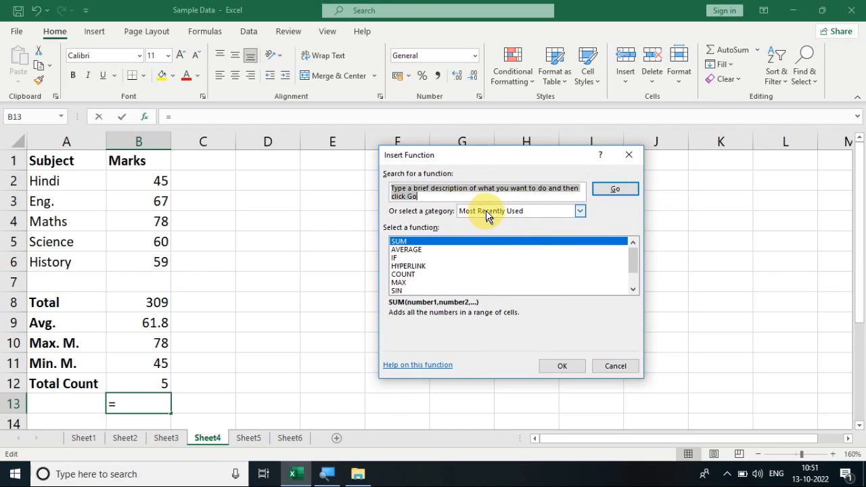
left_click(579, 211)
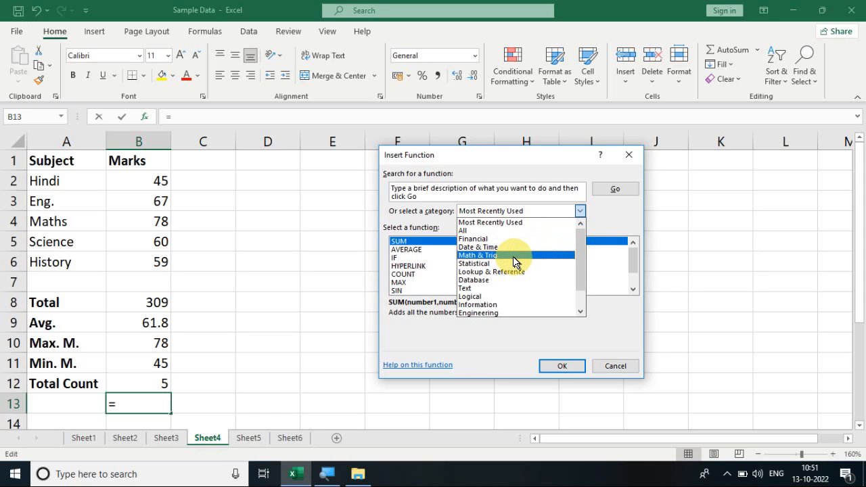
left_click(600, 369)
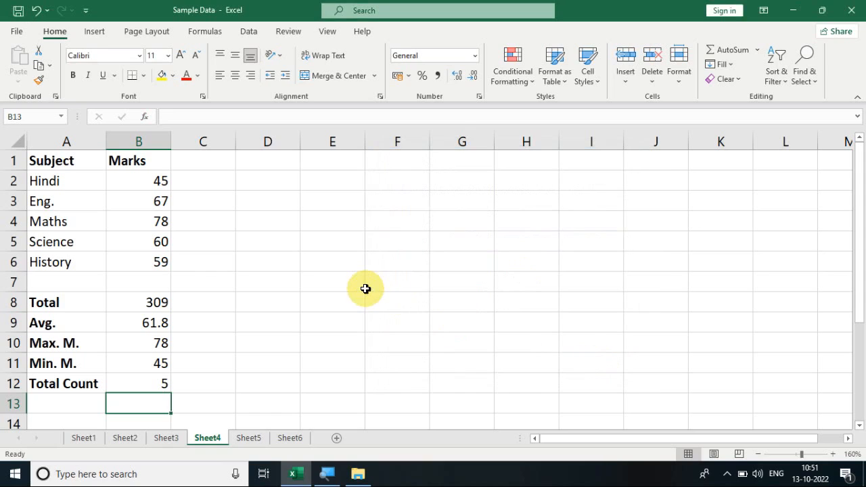
left_click(206, 32)
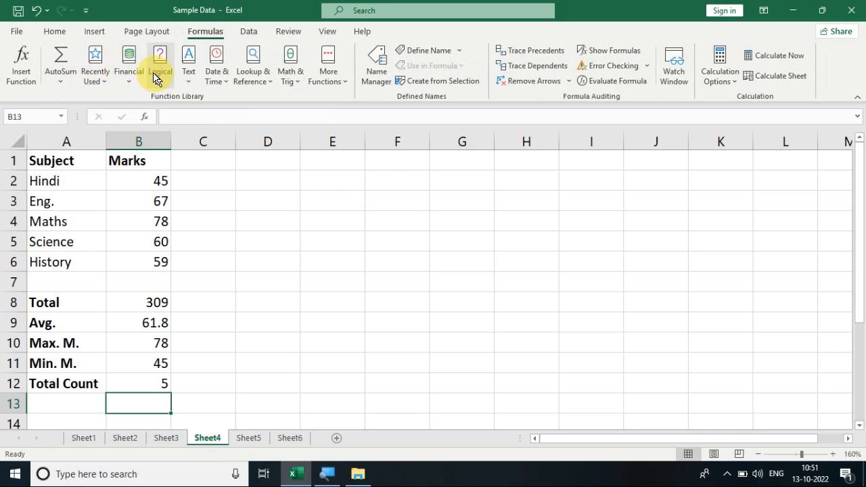
left_click(58, 32)
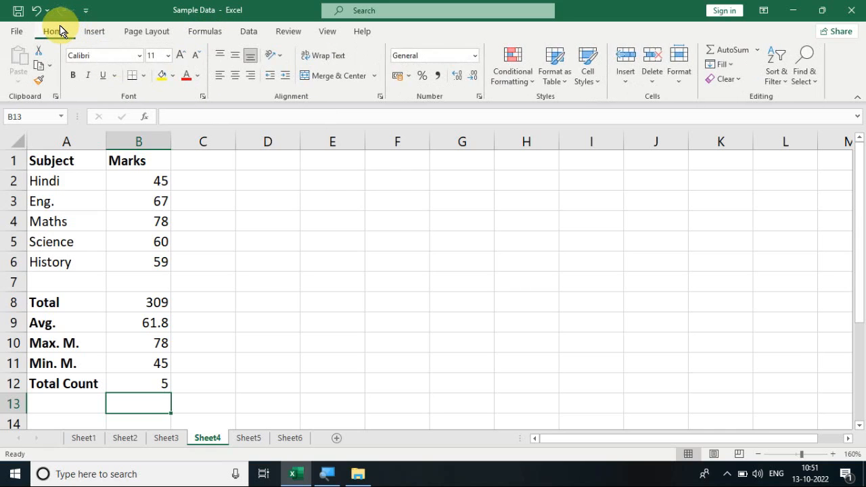
left_click(730, 65)
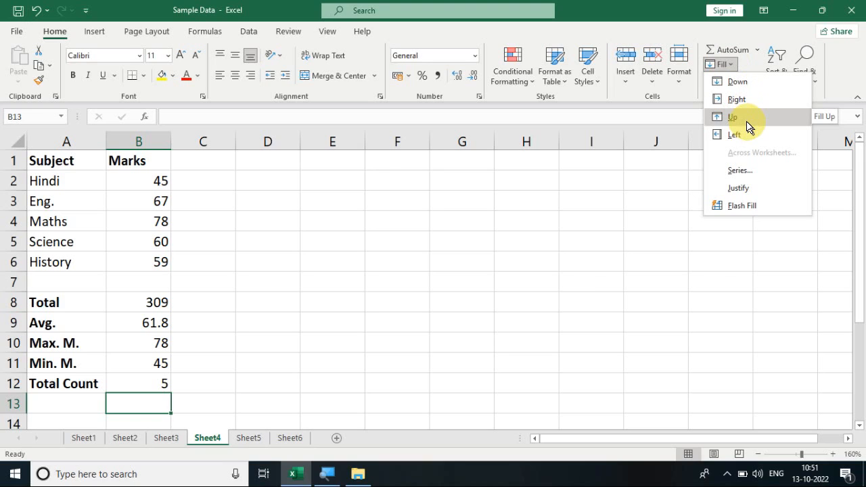
left_click(386, 278)
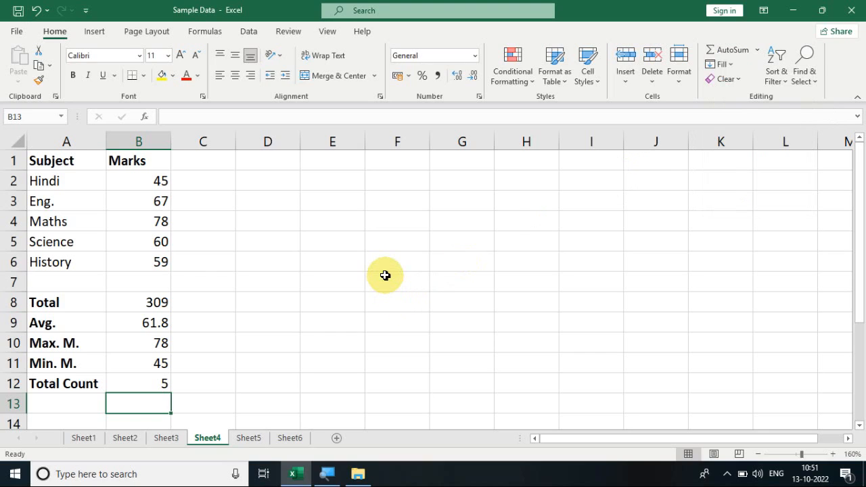
- Enter the value 100 in the empty cell F7 of Sheet4
left_click(384, 275)
type("100")
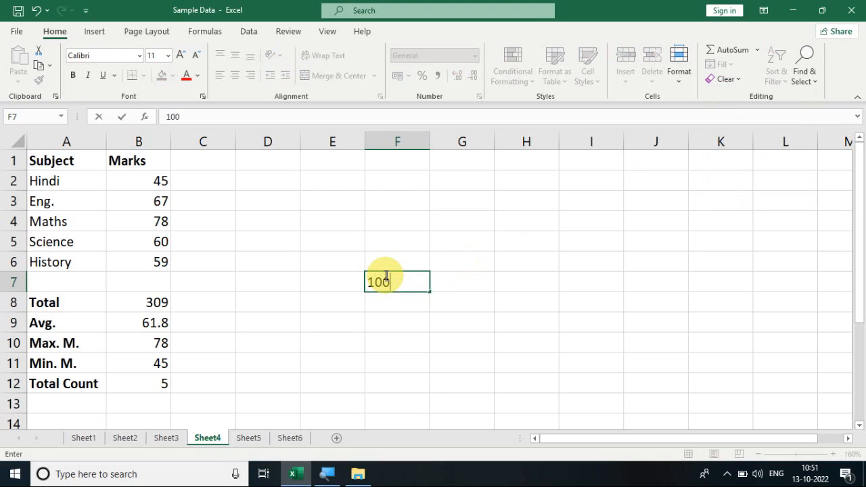
key("Return")
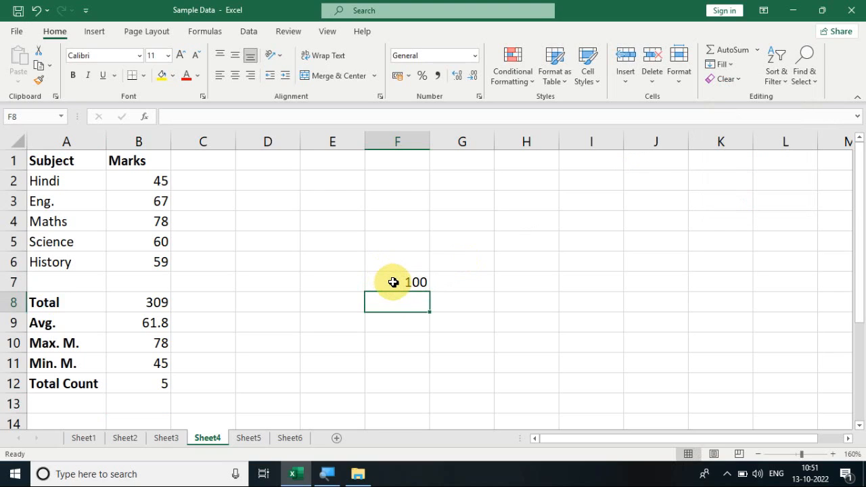
- Fill the value in F7 down through cell F12 with the Fill Down command
left_click_drag(393, 282, 400, 390)
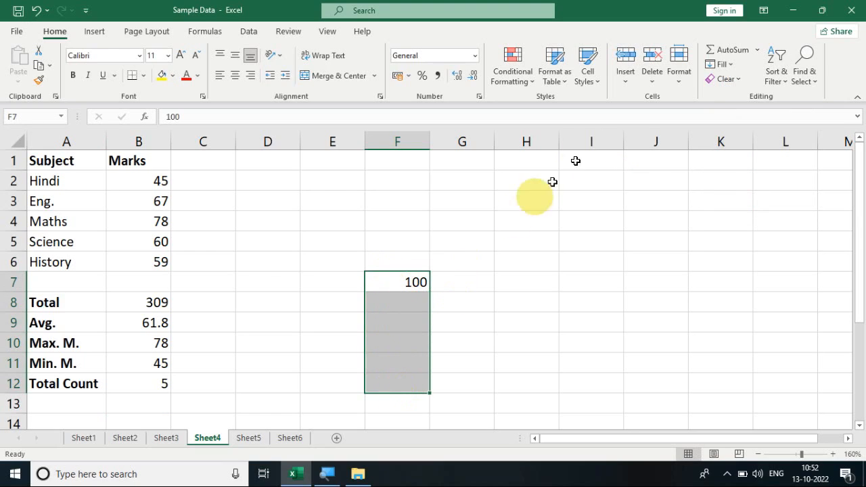
left_click(733, 66)
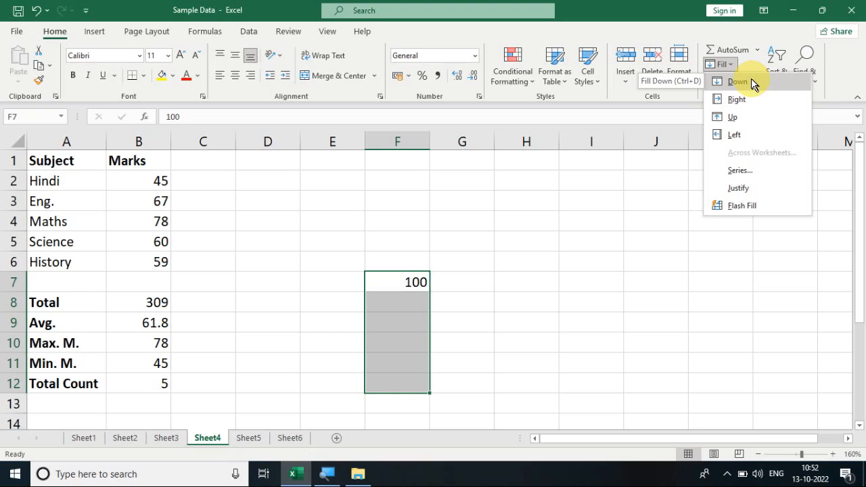
left_click(394, 300)
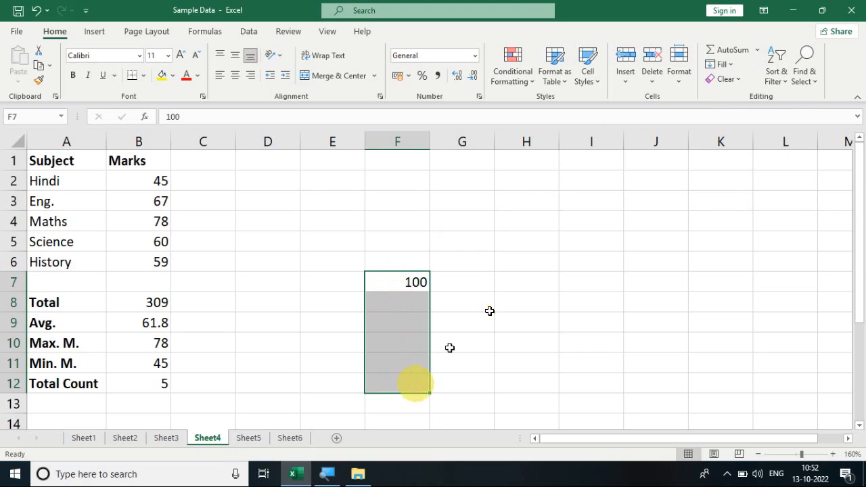
left_click(728, 65)
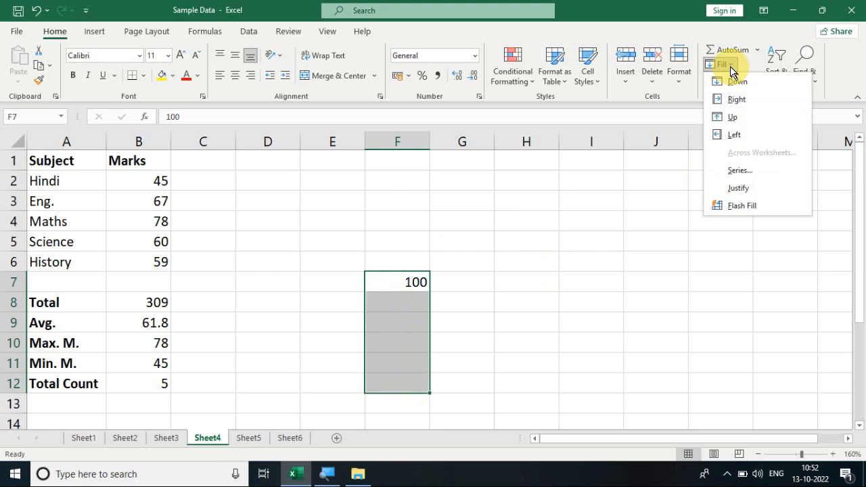
left_click(737, 82)
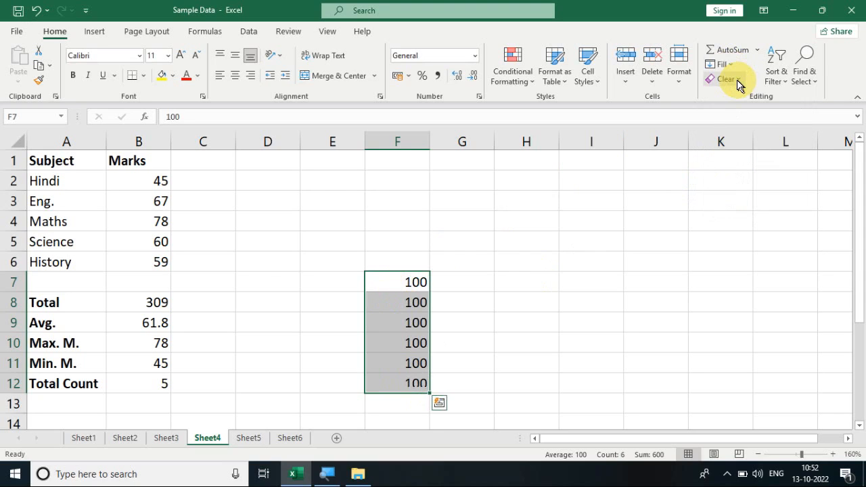
left_click(489, 261)
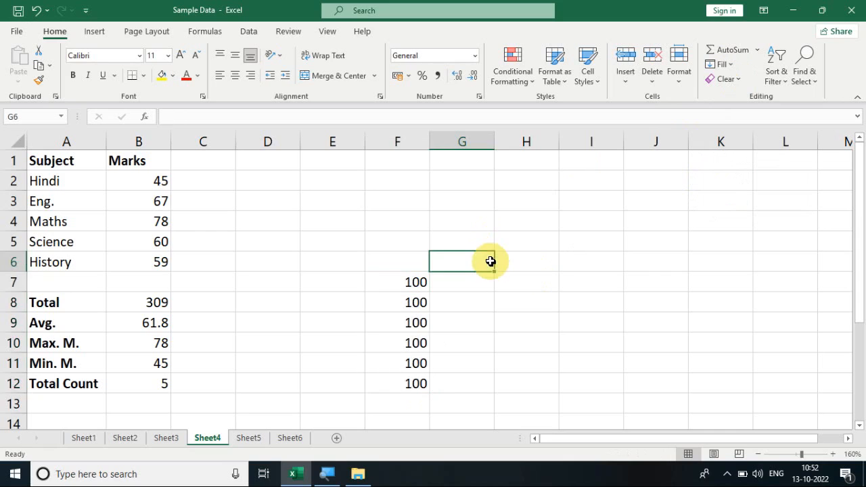
- Fill the values in F8 and F9 across to column L with the Fill Right command
left_click(419, 321)
left_click_drag(419, 322, 763, 293)
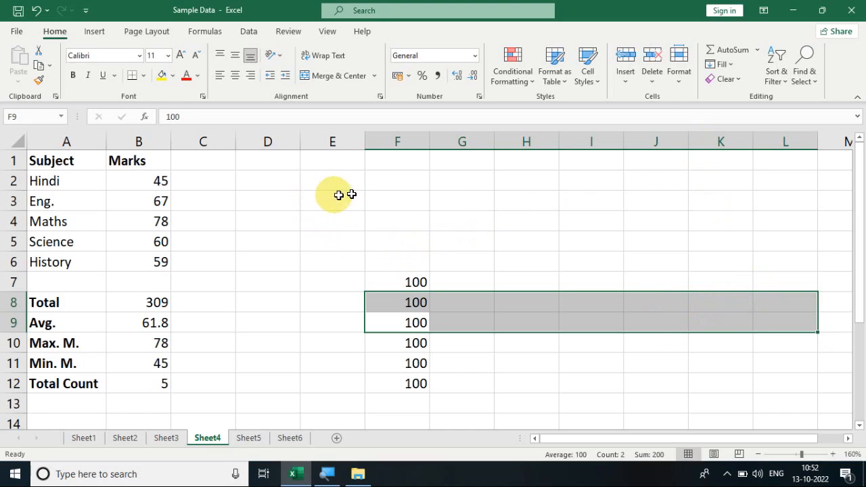
left_click(730, 66)
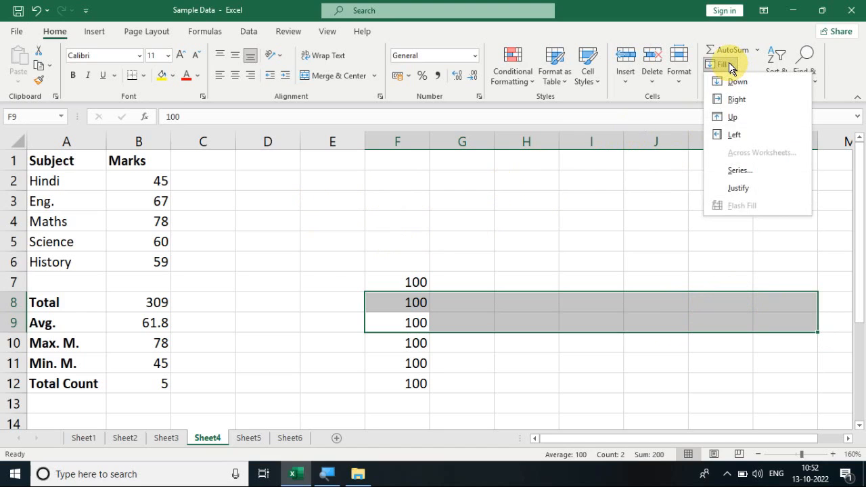
left_click(735, 100)
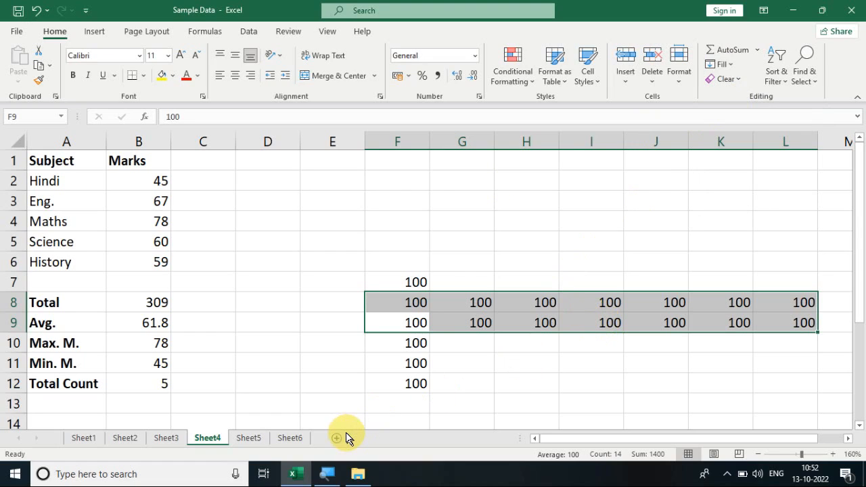
- Switch to Sheet3 and review the Item Name, ItemPrice and Discount headings and the first discount percentages
left_click(164, 439)
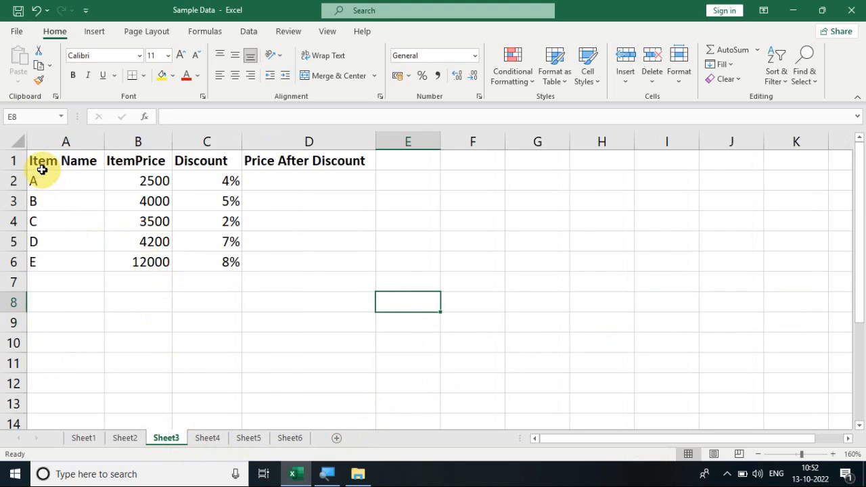
left_click(75, 162)
left_click(127, 162)
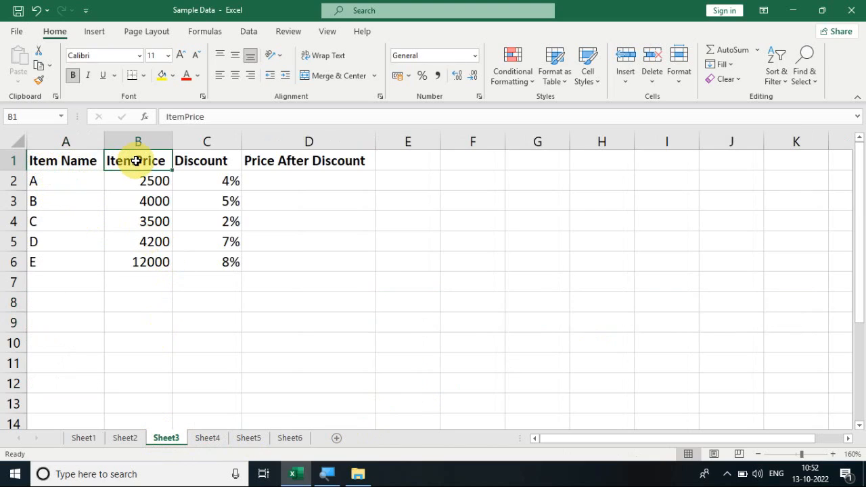
left_click(203, 162)
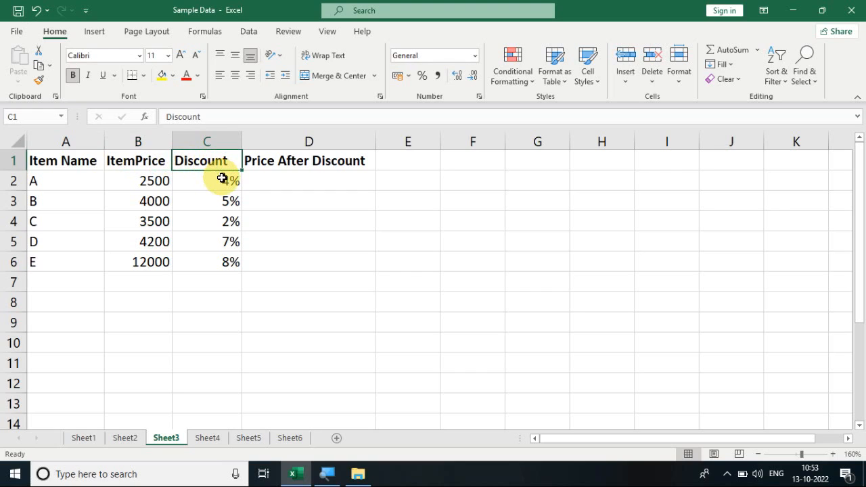
left_click(222, 178)
left_click(228, 201)
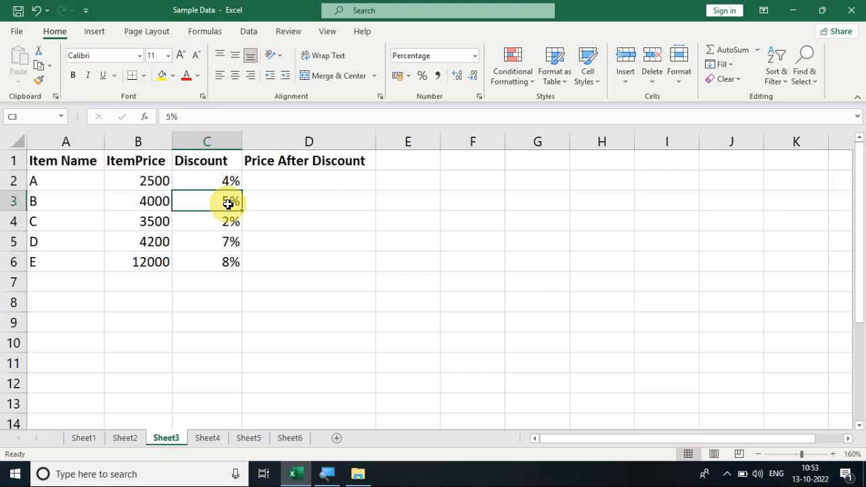
- Enter the formula =B2*C2 in cell D2 under Price After Discount
left_click(281, 178)
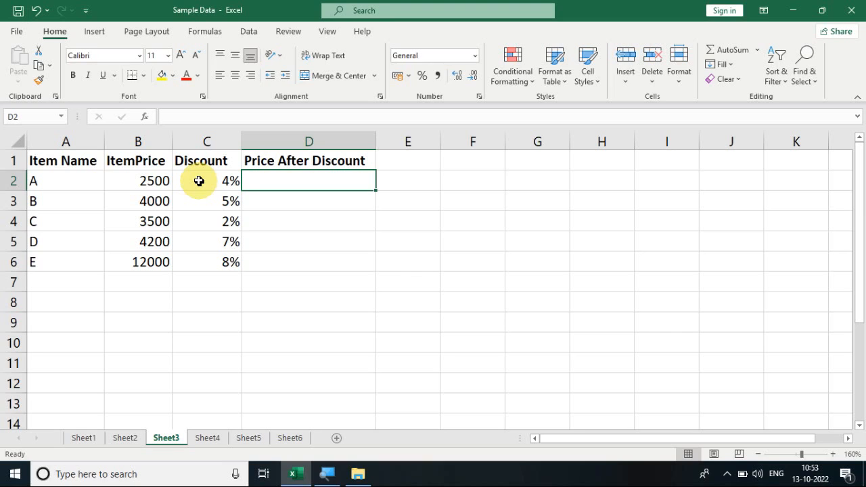
type("=")
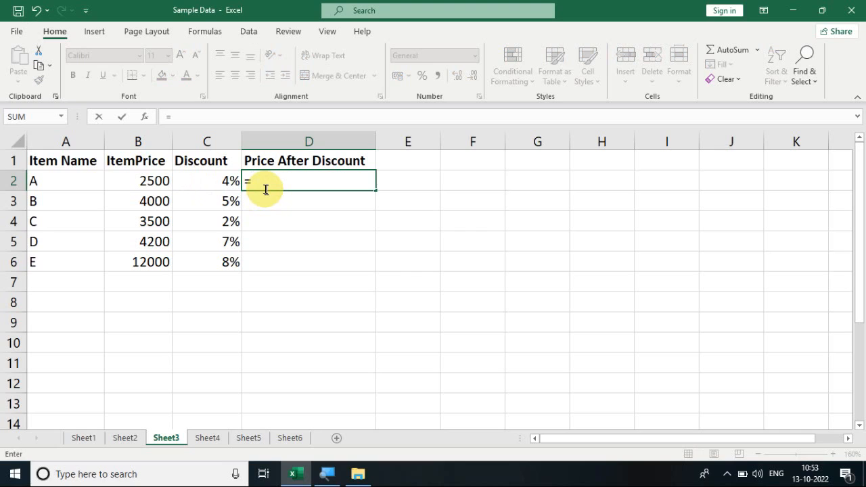
left_click(147, 180)
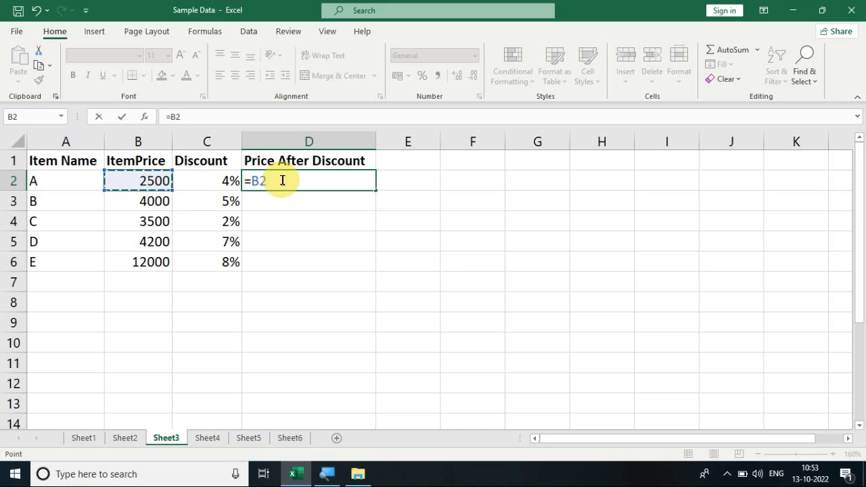
type("*")
left_click(217, 180)
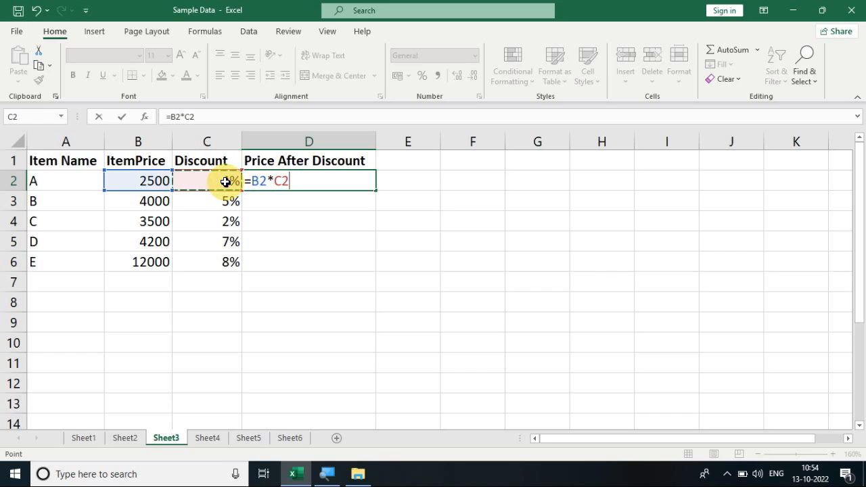
key("Return")
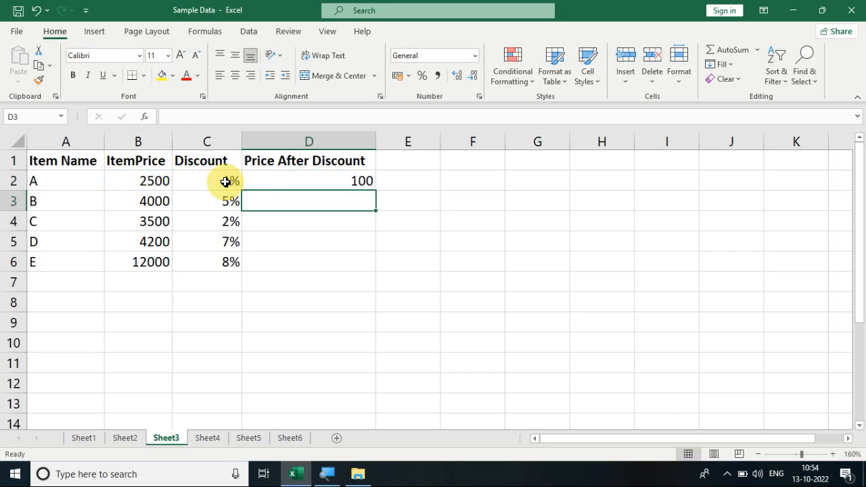
- Fill the formula in D2 down through cell D6 with the Fill Down command
left_click(303, 180)
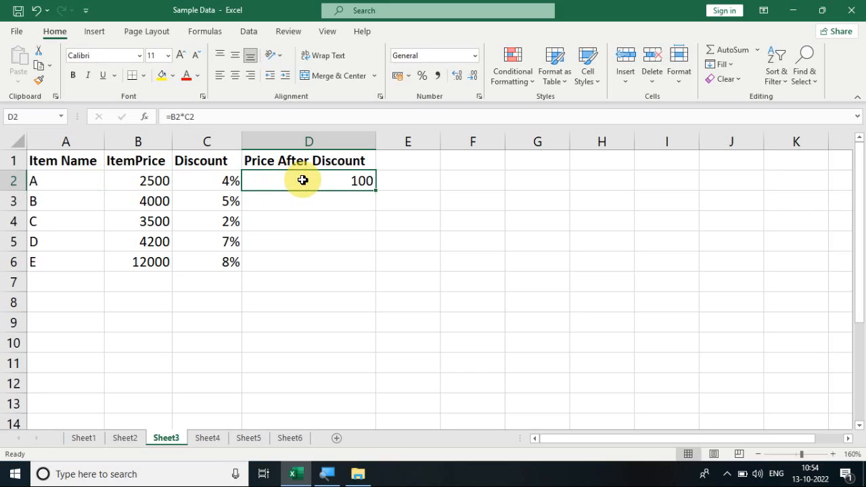
left_click_drag(302, 180, 315, 255)
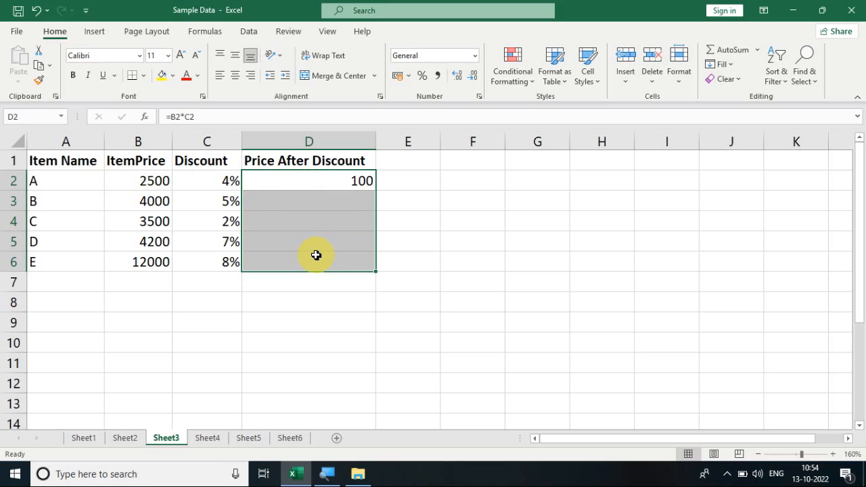
left_click(734, 65)
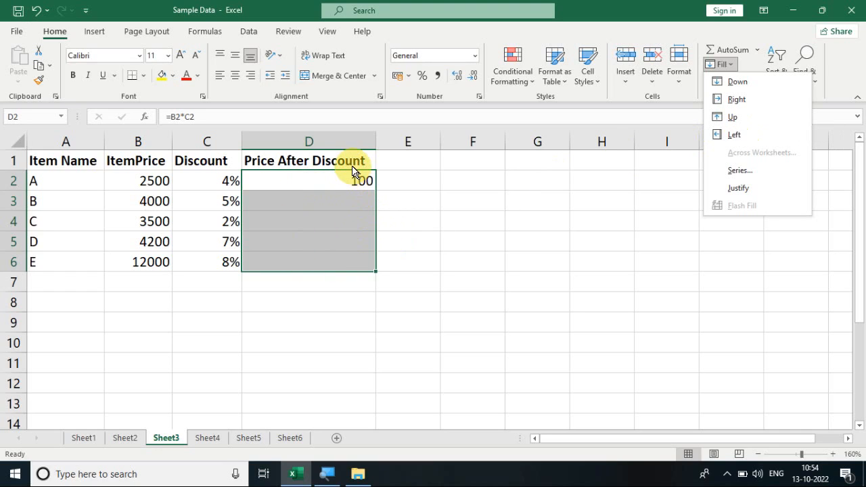
left_click(731, 84)
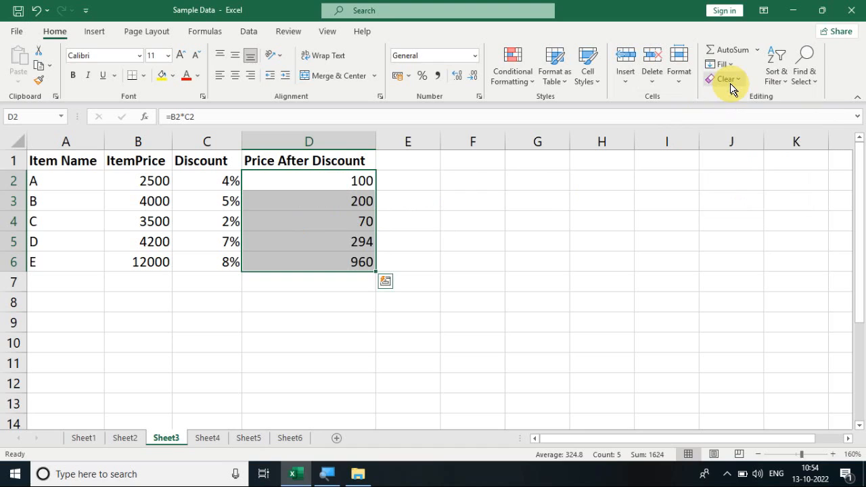
- Check the filled formulas in the Price After Discount cells D3 to D5
left_click(332, 225)
left_click(320, 193)
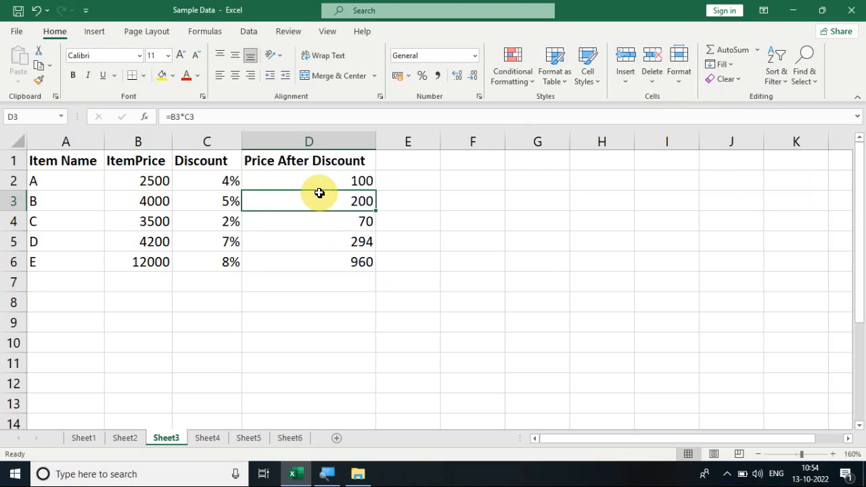
left_click(336, 244)
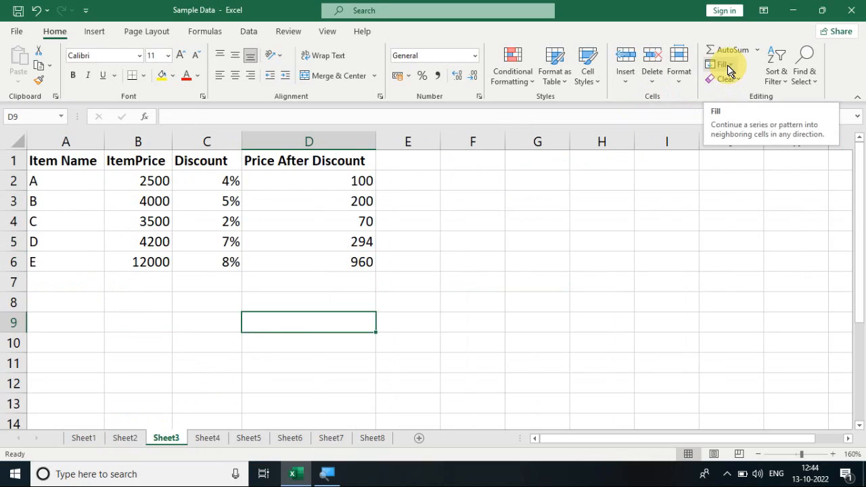
- Review the available Fill options on Sheet3 and Sheet4
left_click(722, 65)
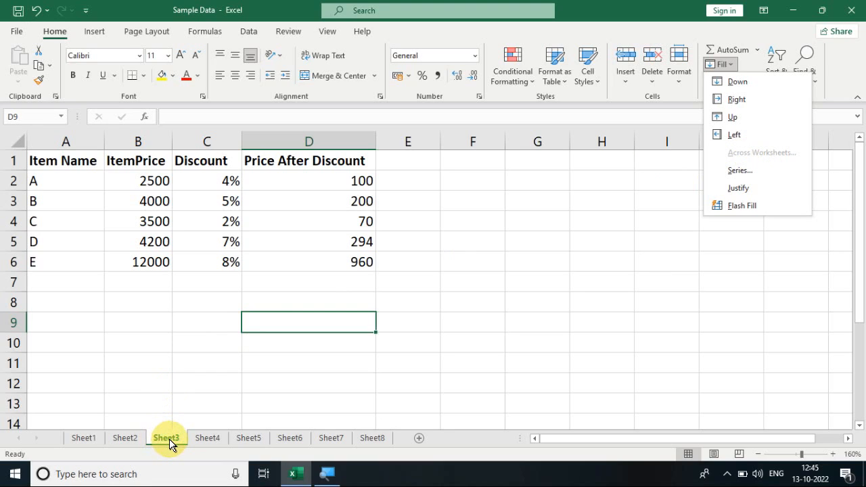
left_click(202, 443)
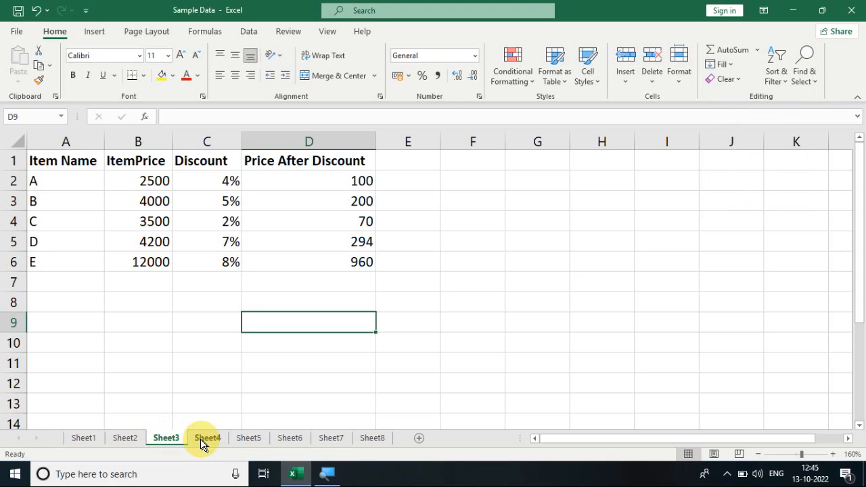
left_click(201, 443)
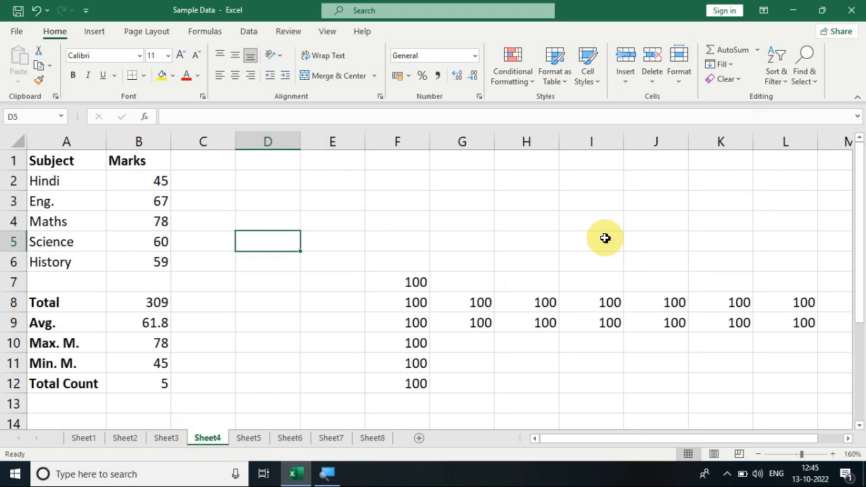
left_click(731, 67)
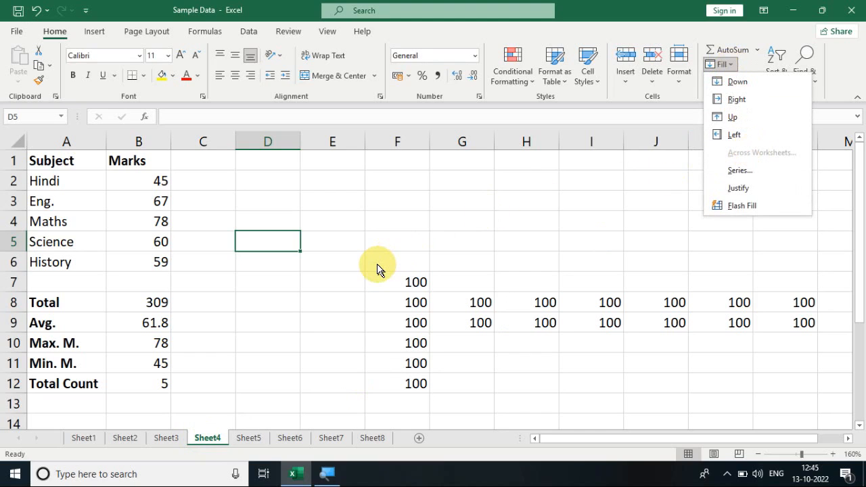
left_click(318, 282)
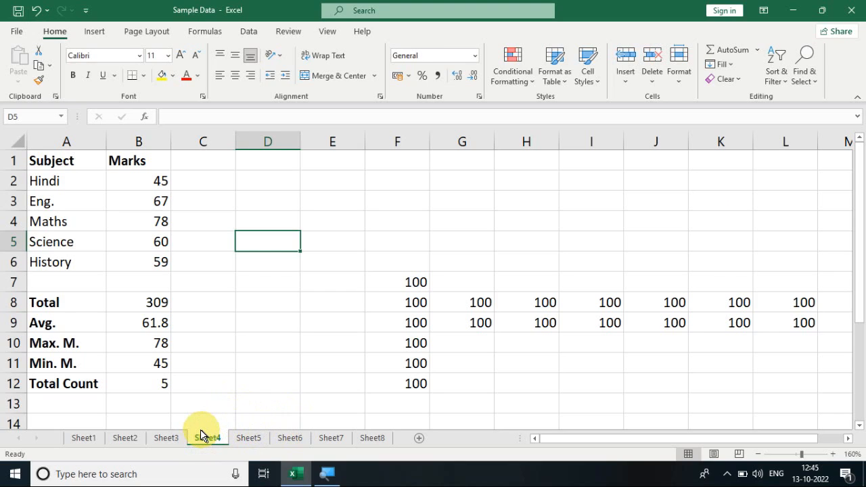
- Group Sheet4 with Sheet5 and Sheet6 and review which Fill options the grouped sheets offer
left_click(249, 439, "ctrl")
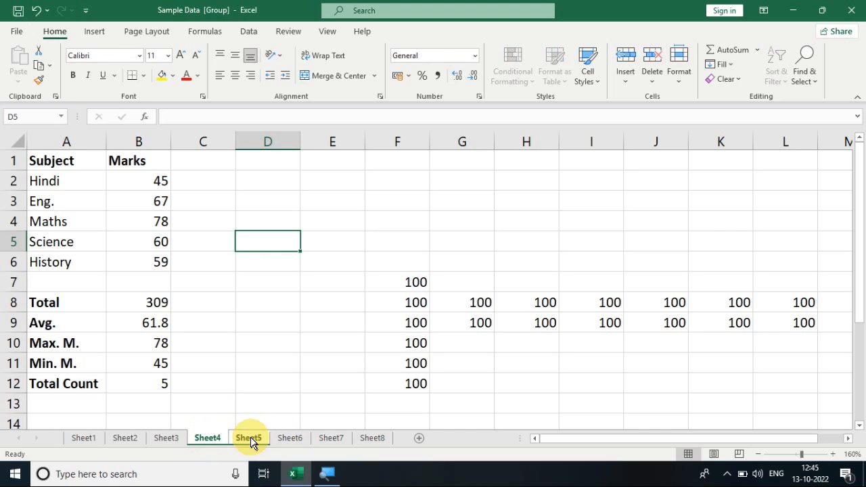
left_click(289, 438, "ctrl")
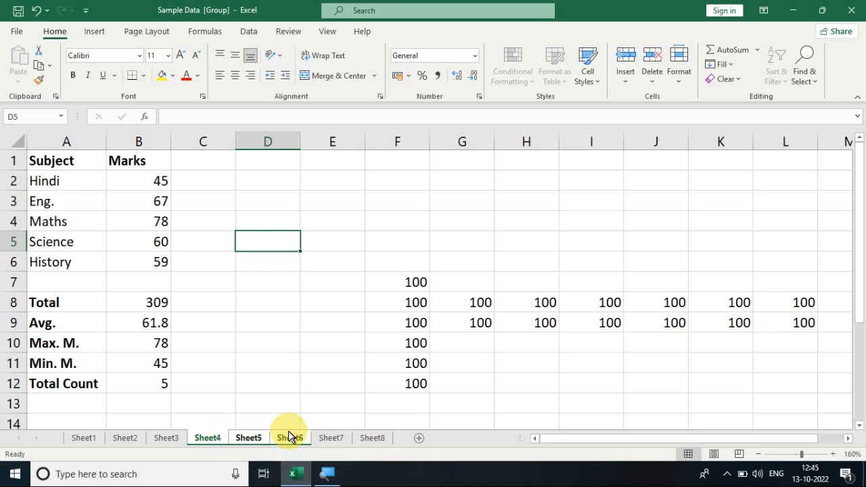
left_click(732, 65)
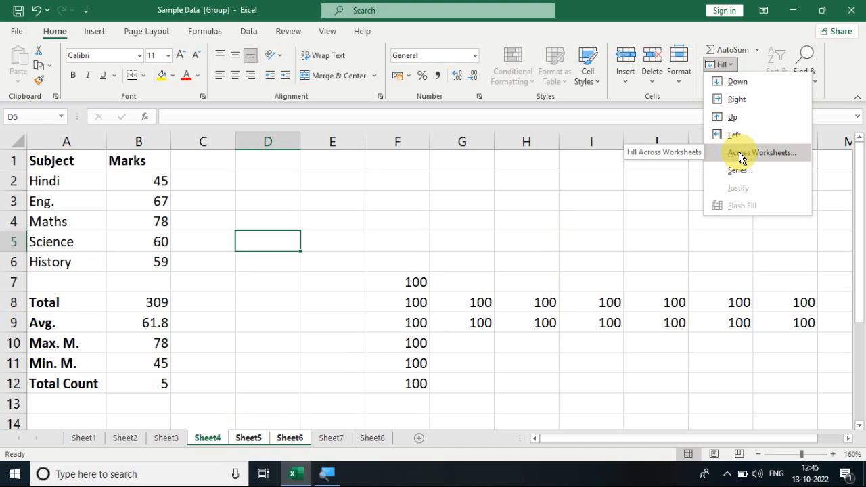
- Switch to Sheet1 and select the whole student marks table, A1:F9
left_click(84, 439, "ctrl")
left_click(84, 438)
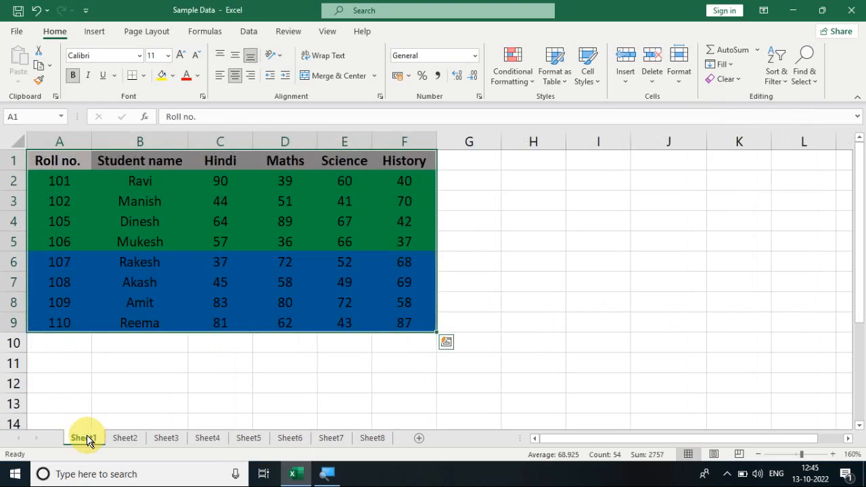
left_click(93, 379)
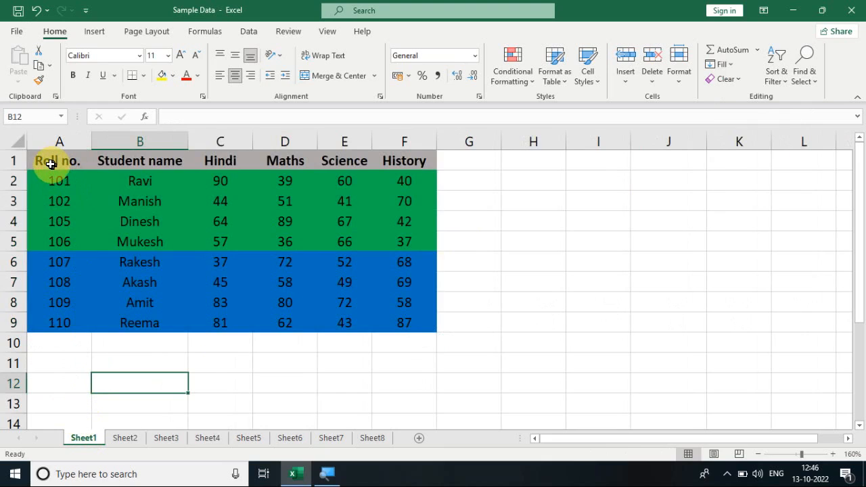
left_click_drag(50, 163, 394, 314)
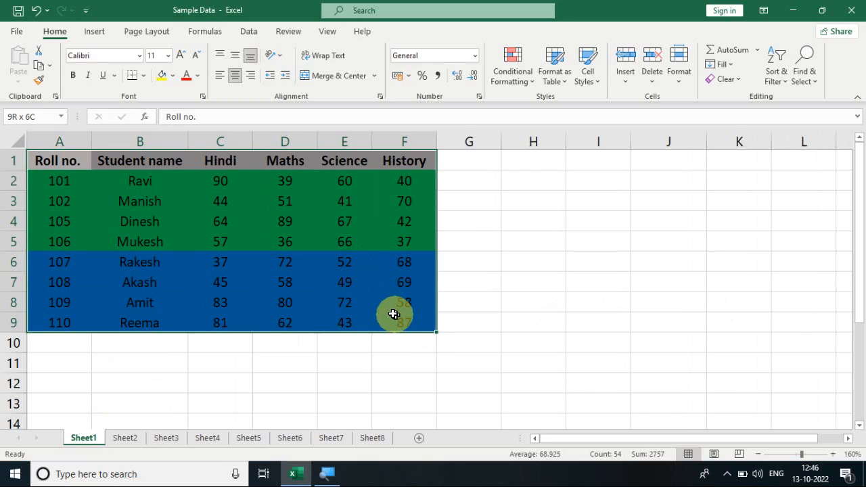
left_click(474, 237)
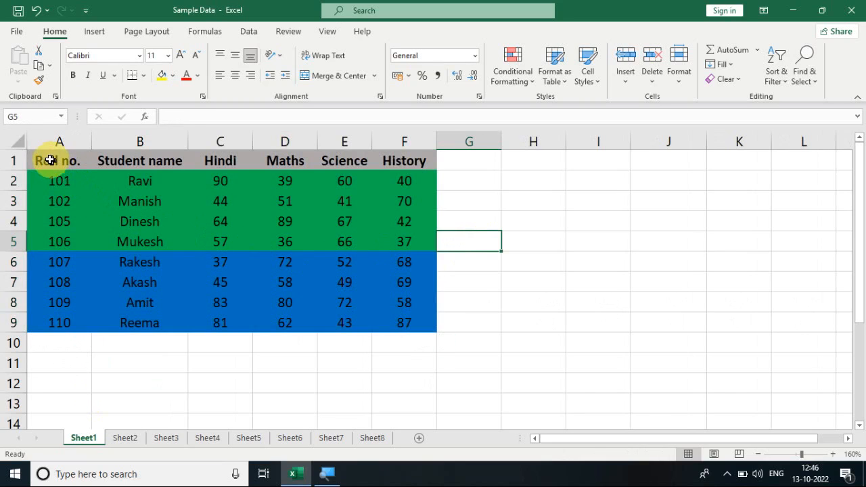
left_click_drag(47, 157, 392, 318)
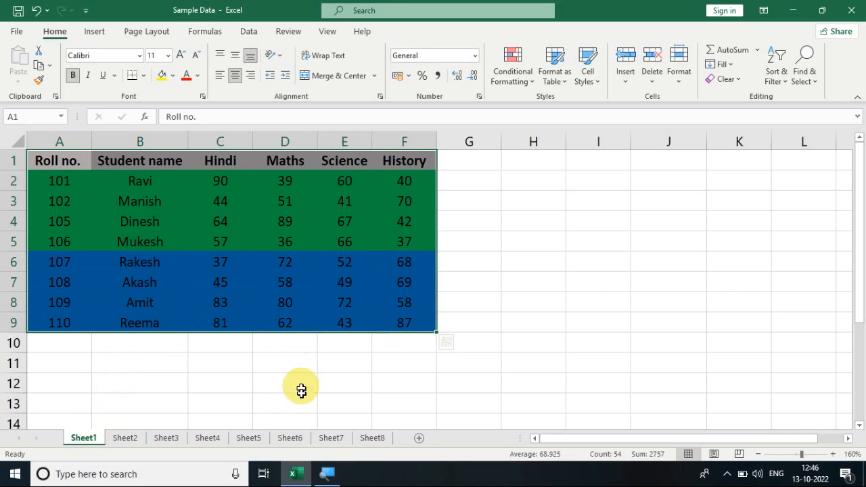
left_click(249, 438)
left_click(90, 440)
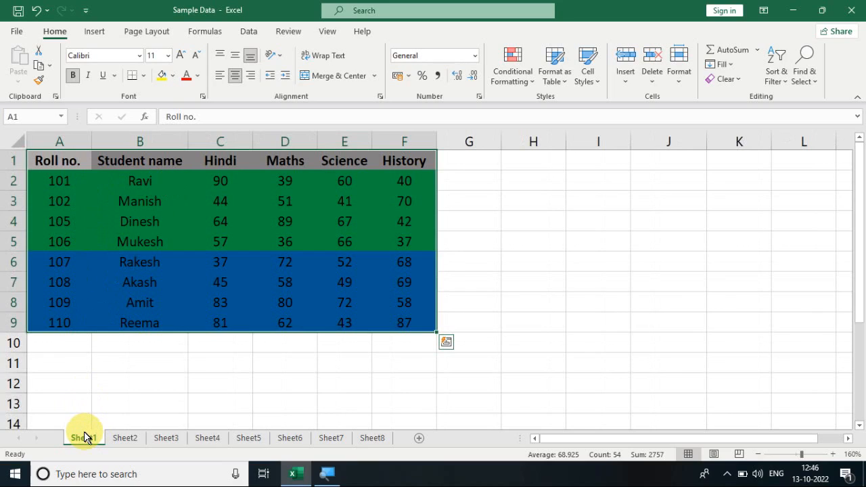
- Group Sheet5 with Sheet1, fill the selected table across worksheets with the All option, and check the copy on Sheet5
left_click(250, 438, "ctrl")
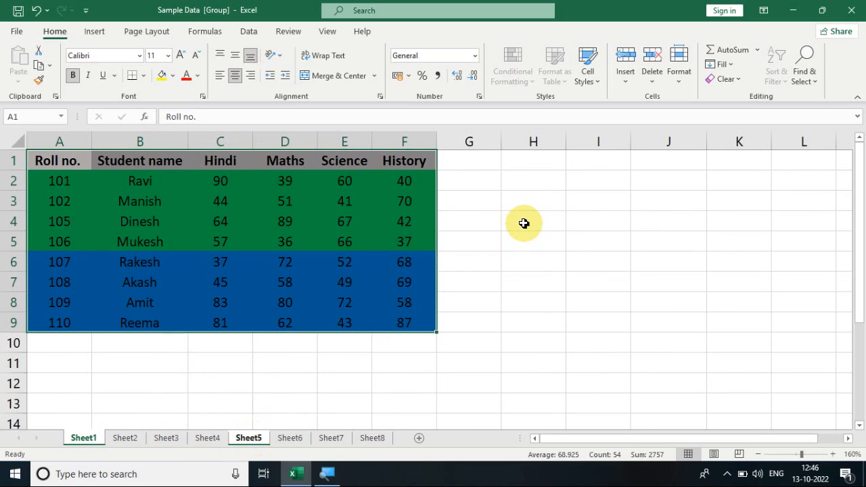
left_click(724, 64)
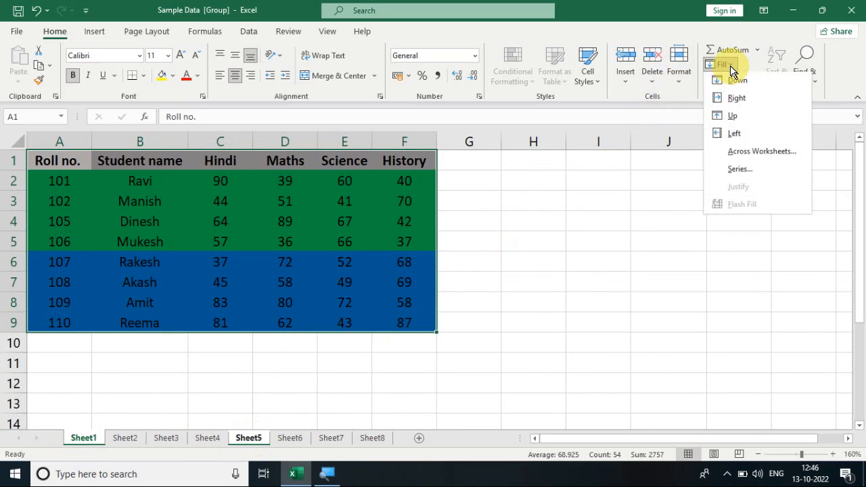
left_click(741, 153)
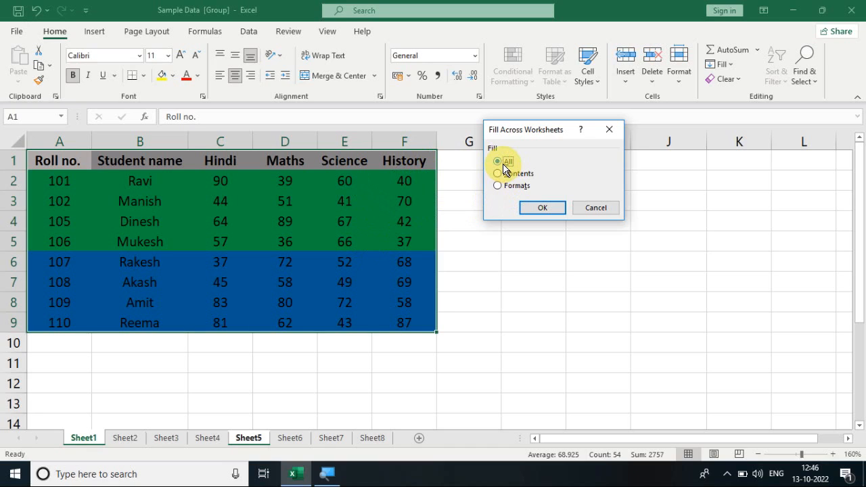
left_click(538, 210)
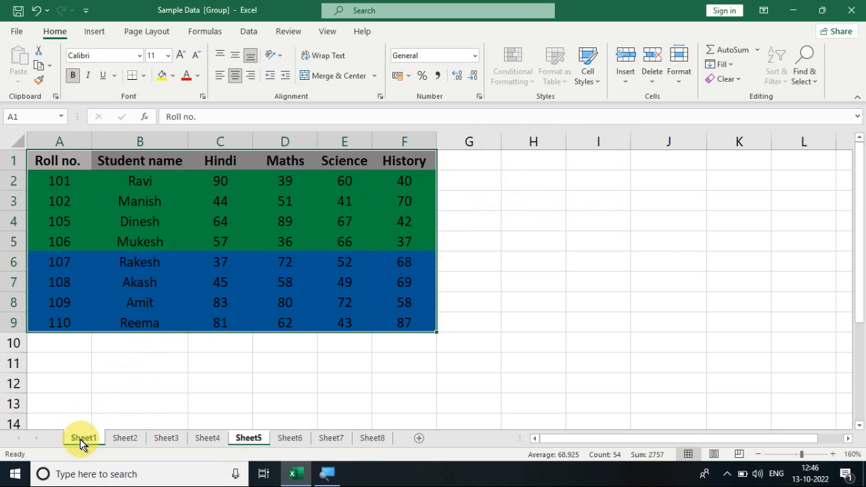
left_click(166, 438)
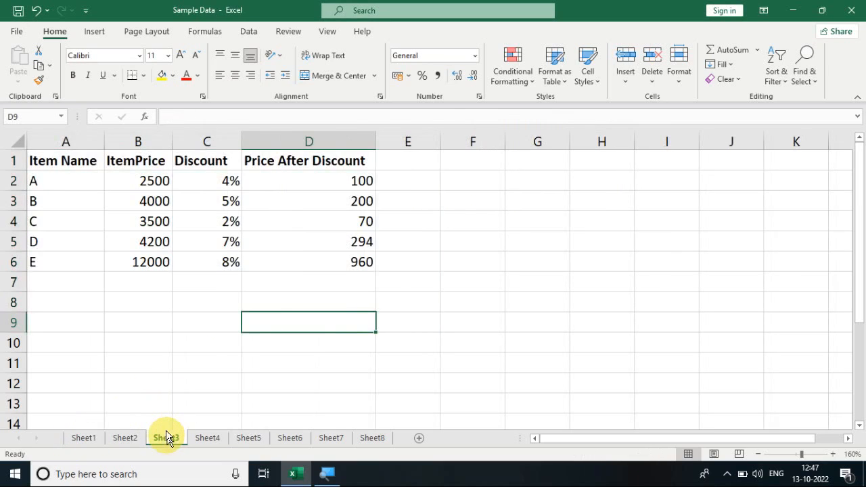
left_click(247, 438)
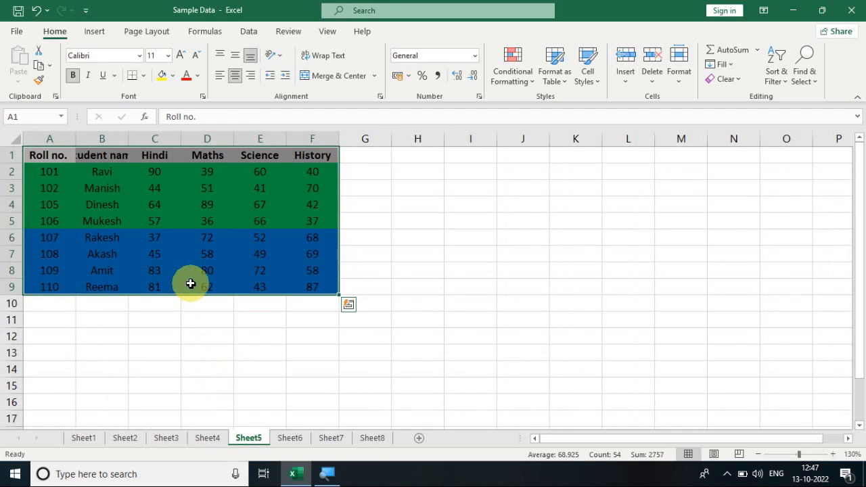
- Fill the Sheet1 marks table across to Sheet6 with the Contents option and compare the copy with Sheet5
left_click(78, 437)
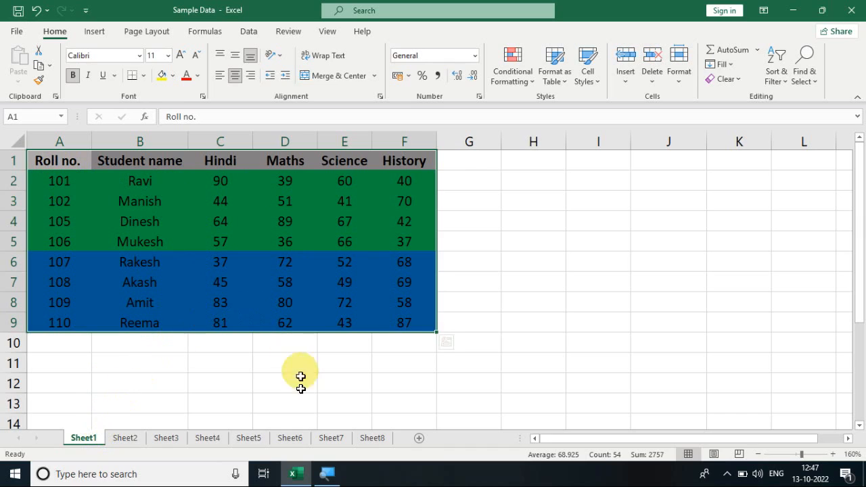
left_click(289, 438, "ctrl")
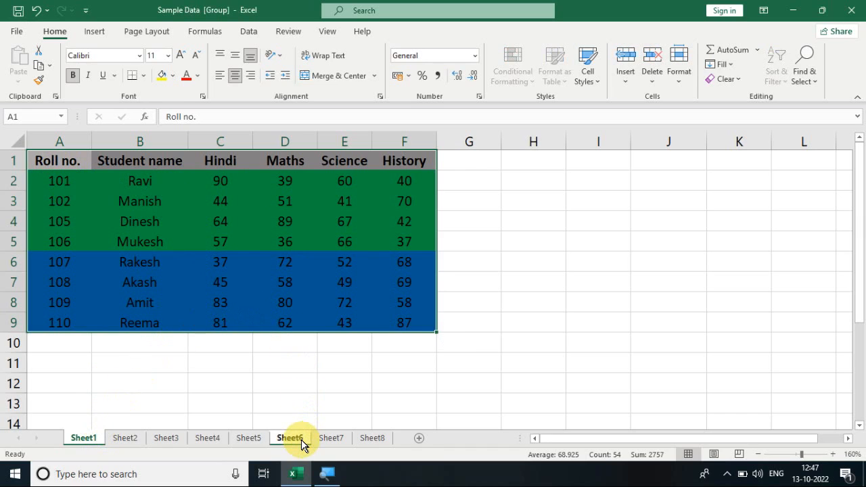
left_click(722, 64)
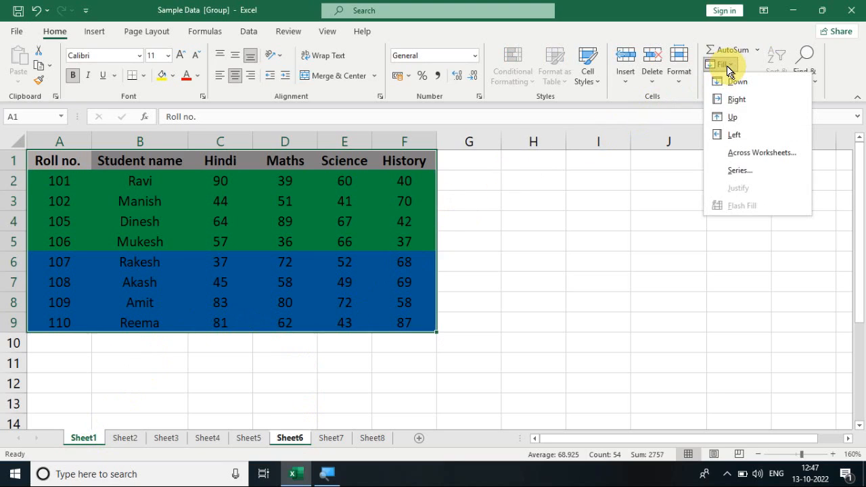
left_click(741, 154)
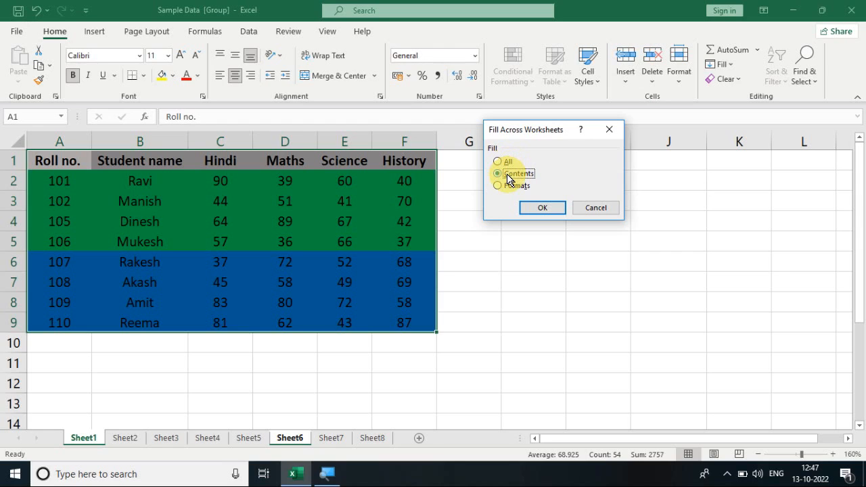
left_click(542, 209)
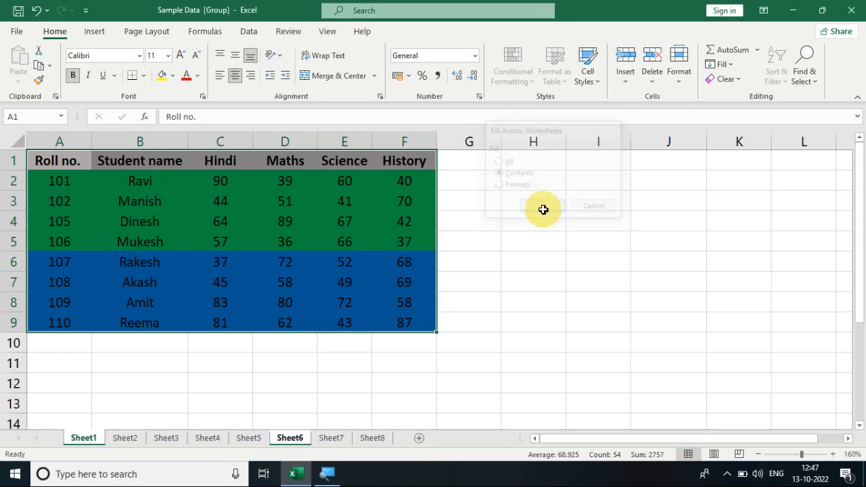
left_click(300, 440)
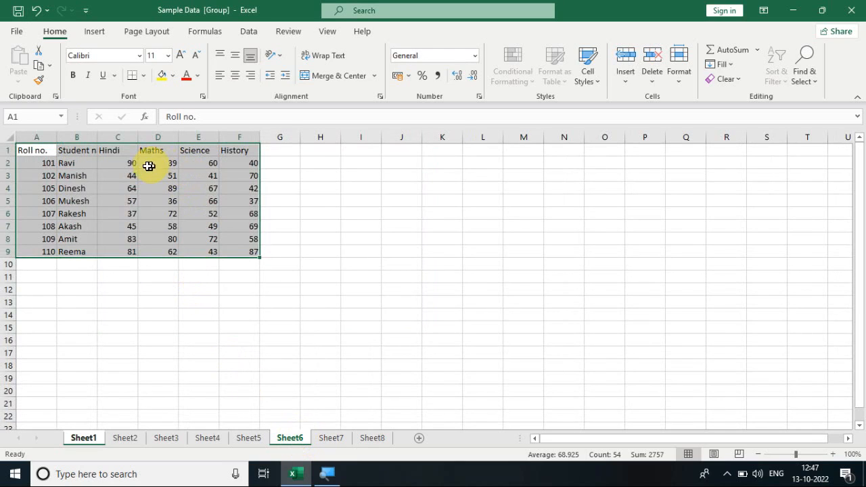
left_click(251, 440)
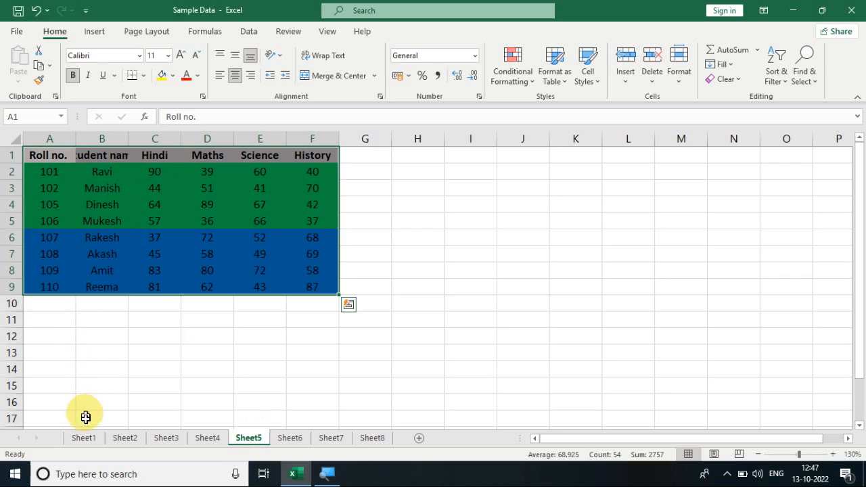
- Reselect A1:F9 on Sheet1 and fill it across to Sheet7 with the Formats option
left_click(89, 439)
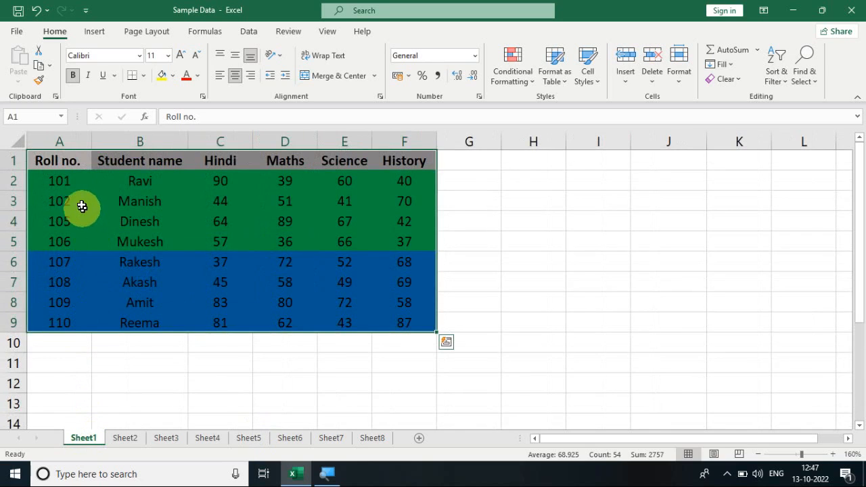
left_click(219, 298)
left_click_drag(41, 159, 398, 315)
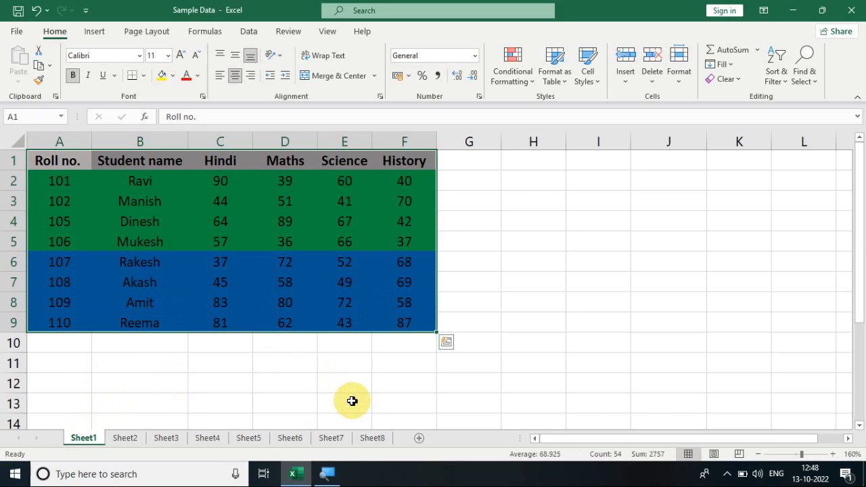
left_click(331, 438, "ctrl")
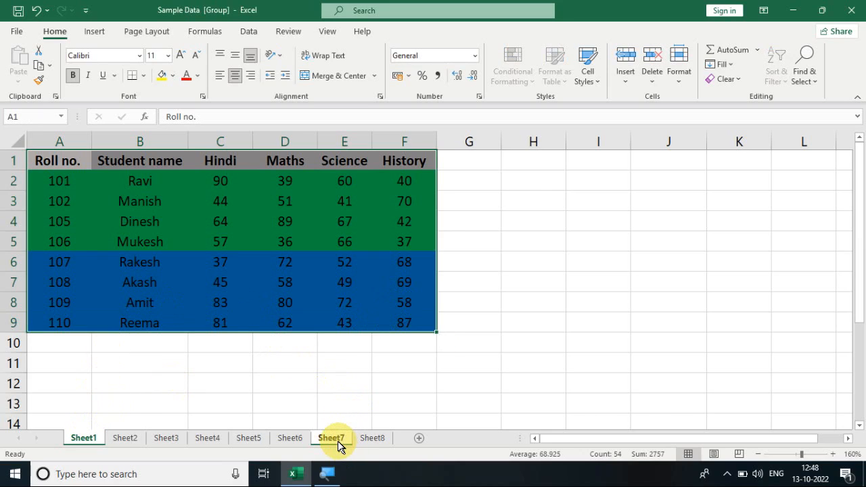
left_click(724, 64)
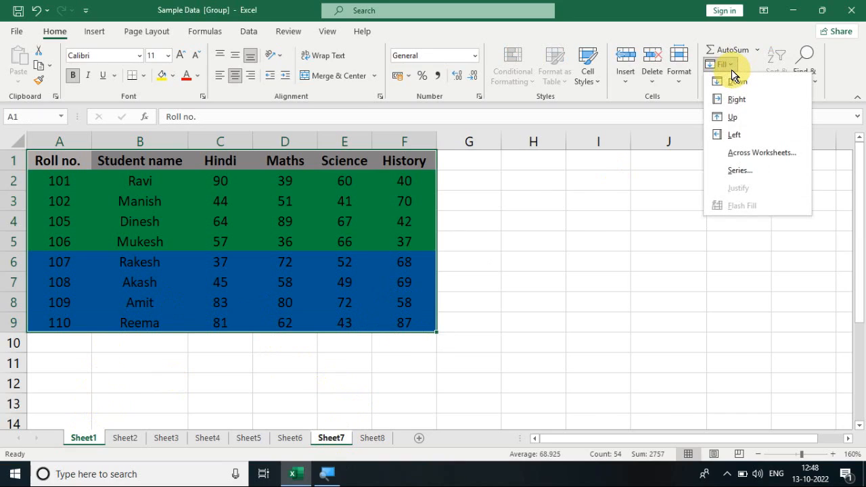
left_click(752, 152)
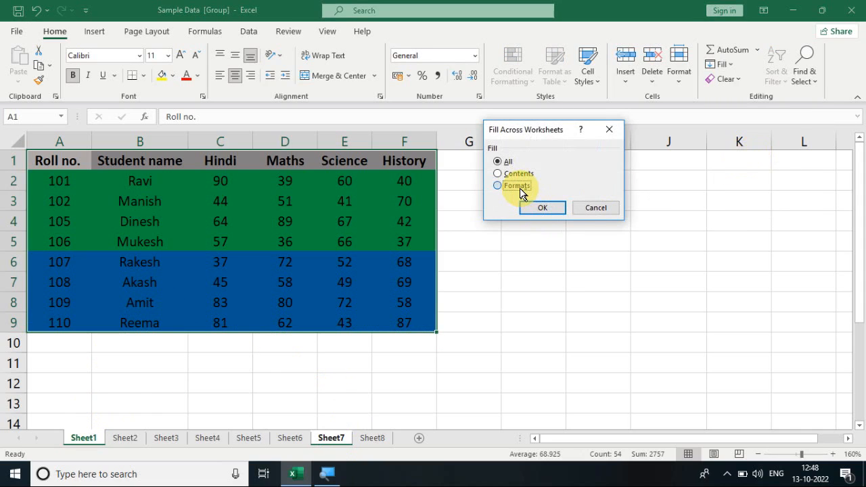
left_click(544, 210)
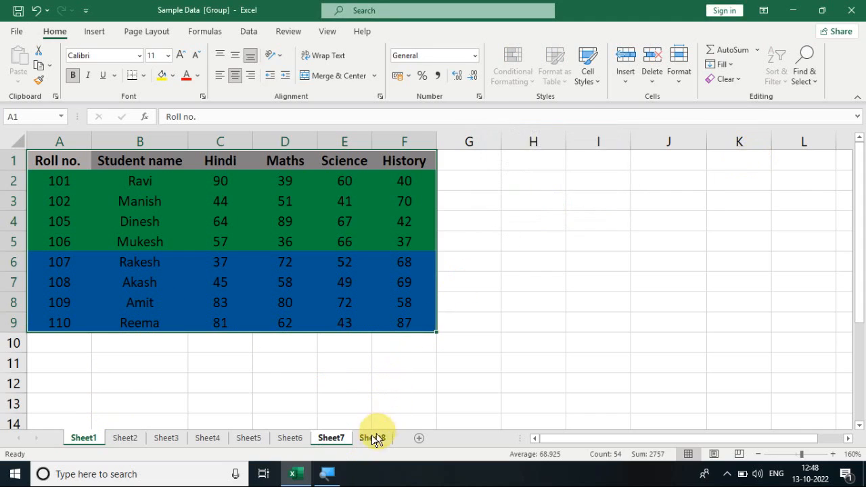
- Check the filled formats in range A1:F9 on Sheet7, enlarging the sheet to 120%
left_click(332, 438)
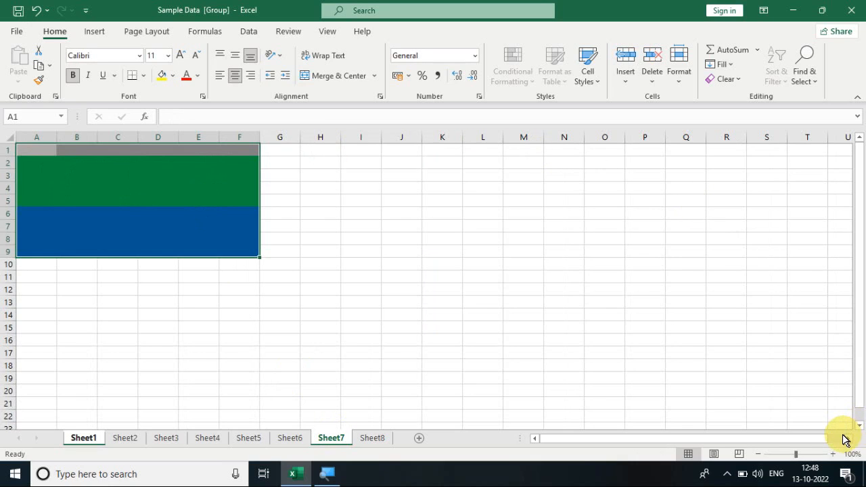
left_click(833, 453)
left_click(833, 454)
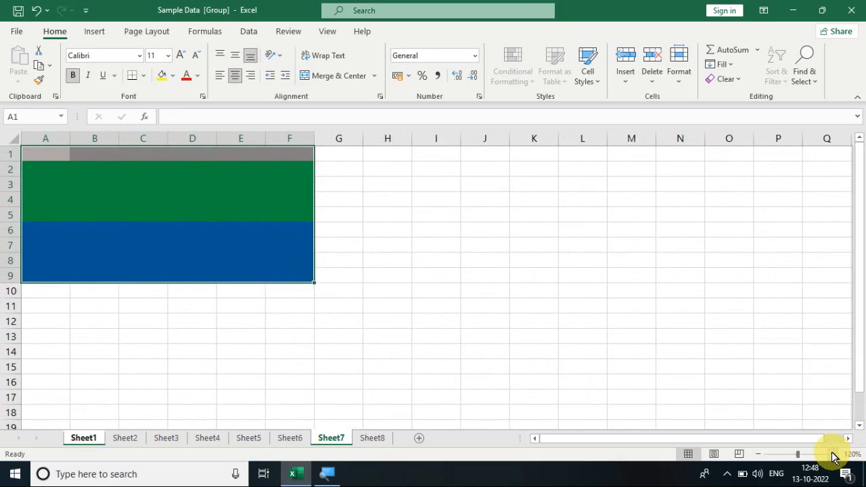
- Switch to Sheet8 and enter 1 in cell C1 as the starting value of a series
left_click(732, 65)
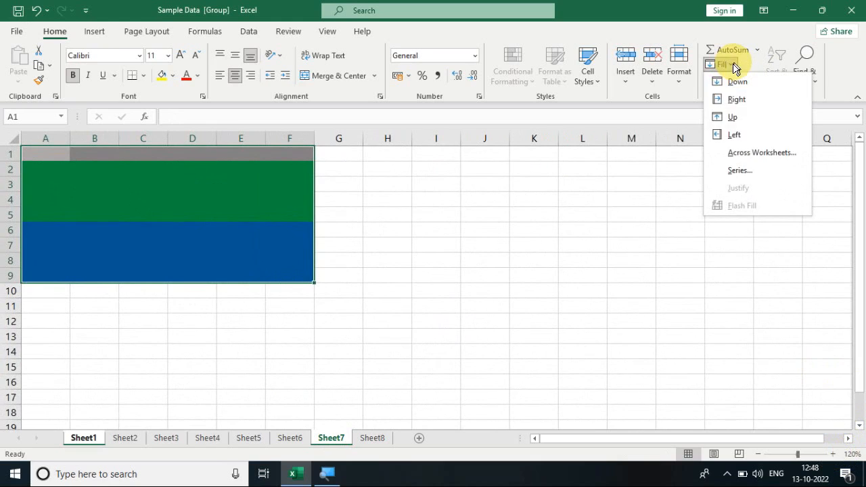
left_click(367, 443)
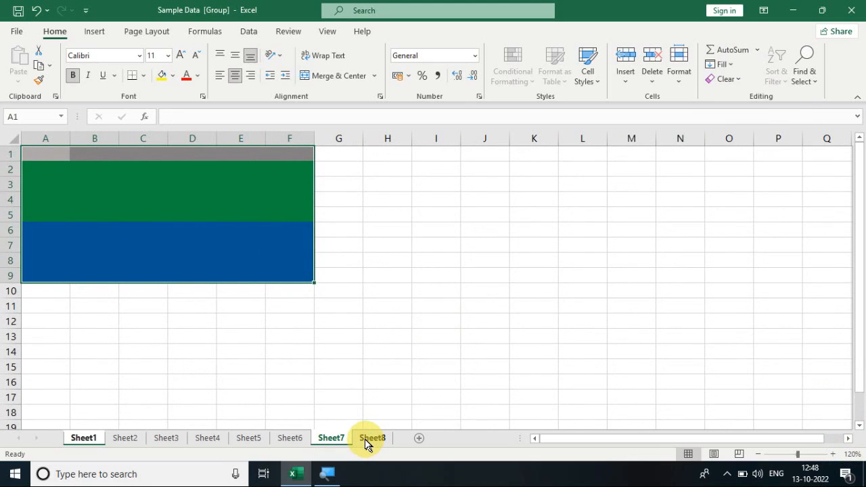
left_click(369, 438)
left_click(209, 171)
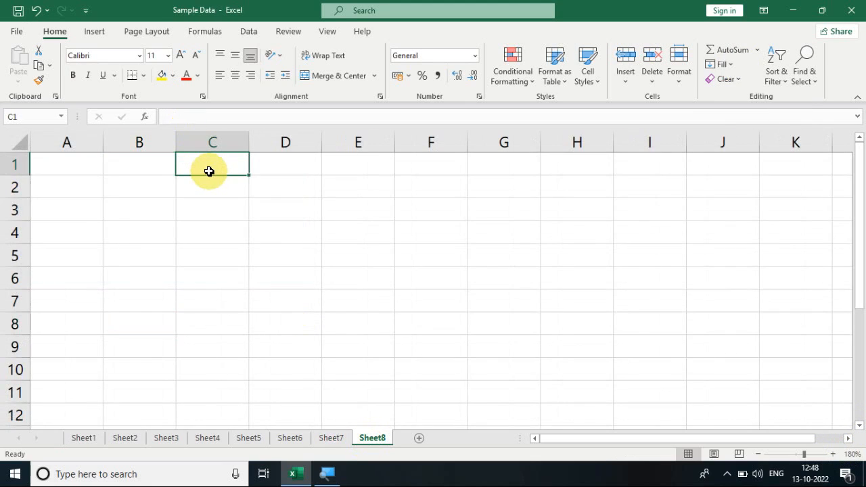
type("1")
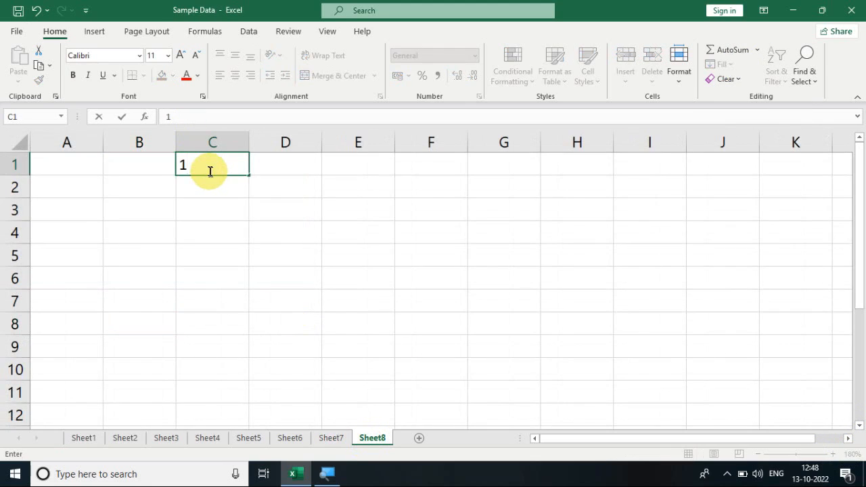
left_click(230, 209)
- Examine the Series fill options for the vertical range C1:C9, leaving the range unfilled
left_click(216, 170)
left_click_drag(217, 170, 222, 337)
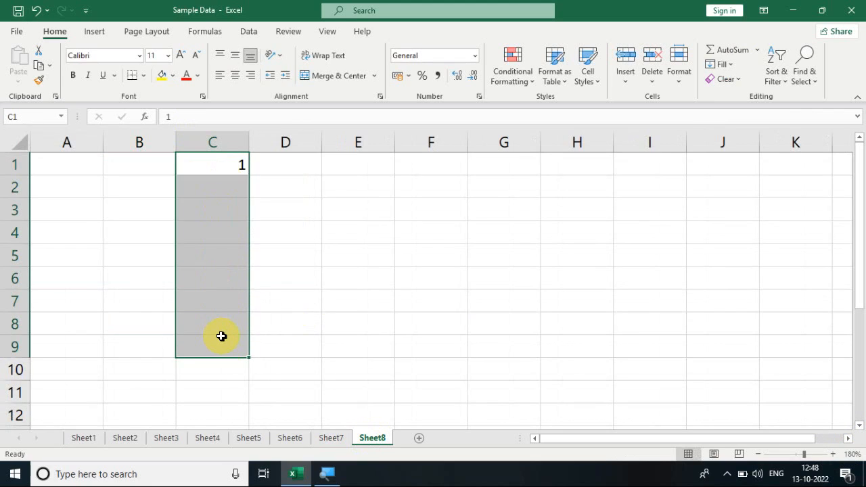
left_click(721, 64)
left_click(745, 173)
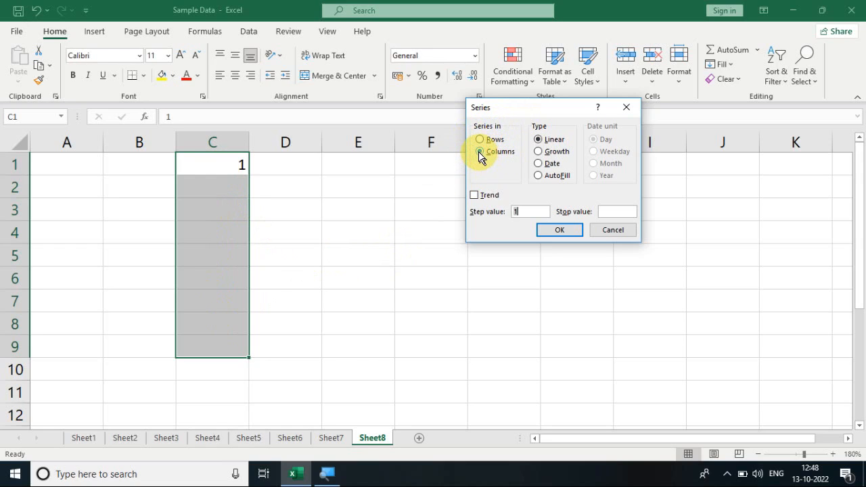
left_click(601, 230)
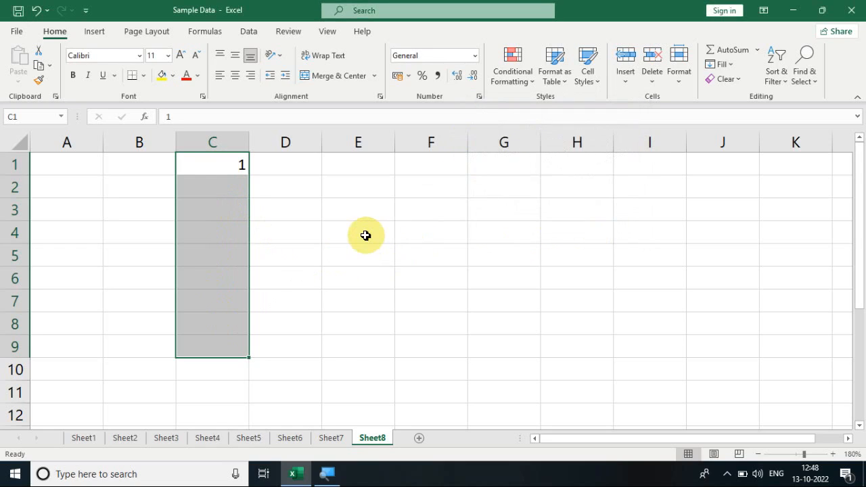
left_click(365, 235)
- Examine the Series fill options for the horizontal range C1:H1, leaving the range unfilled
left_click(242, 165)
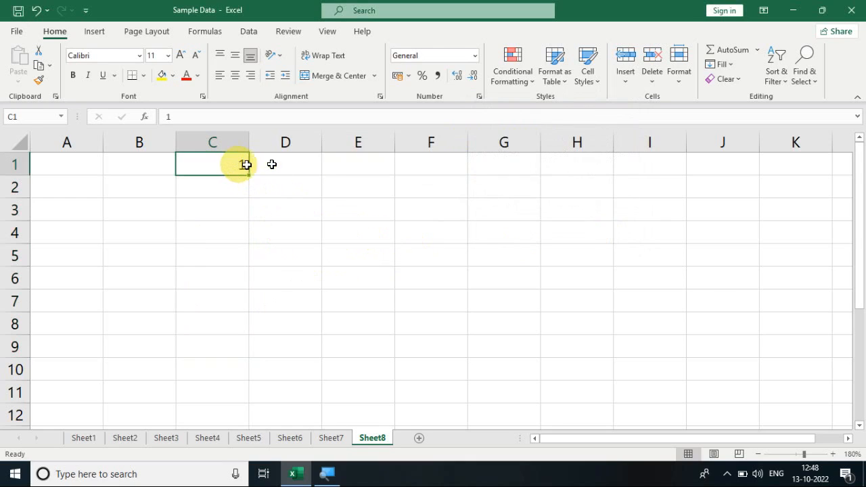
left_click_drag(271, 164, 579, 168)
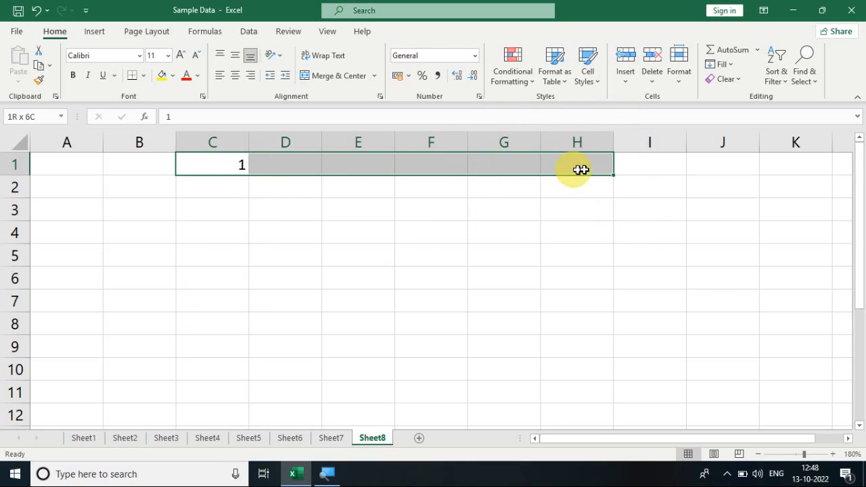
left_click(722, 64)
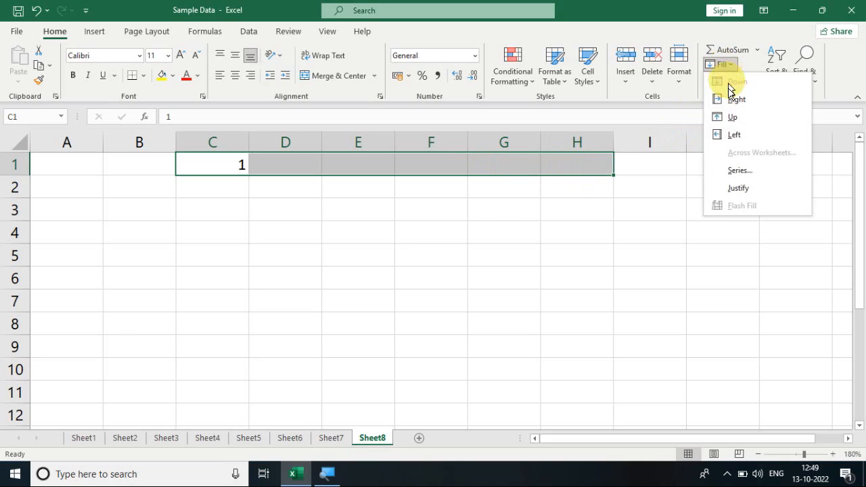
left_click(743, 174)
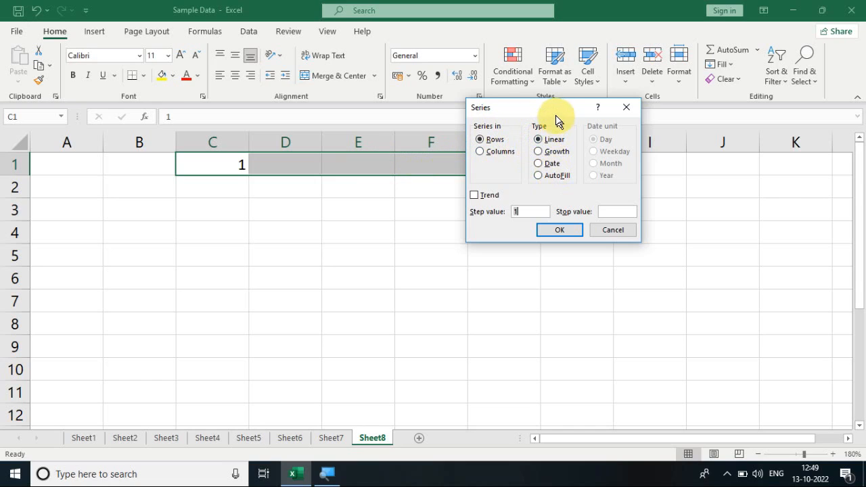
left_click_drag(552, 114, 645, 154)
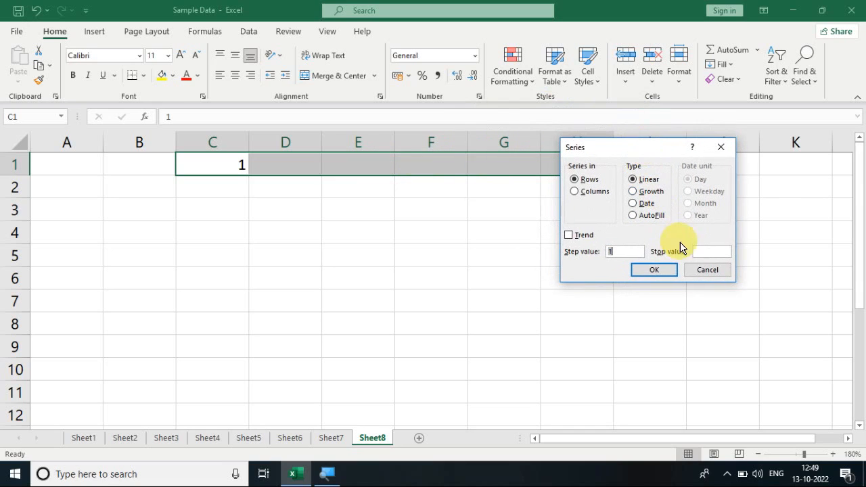
left_click(704, 272)
left_click(366, 247)
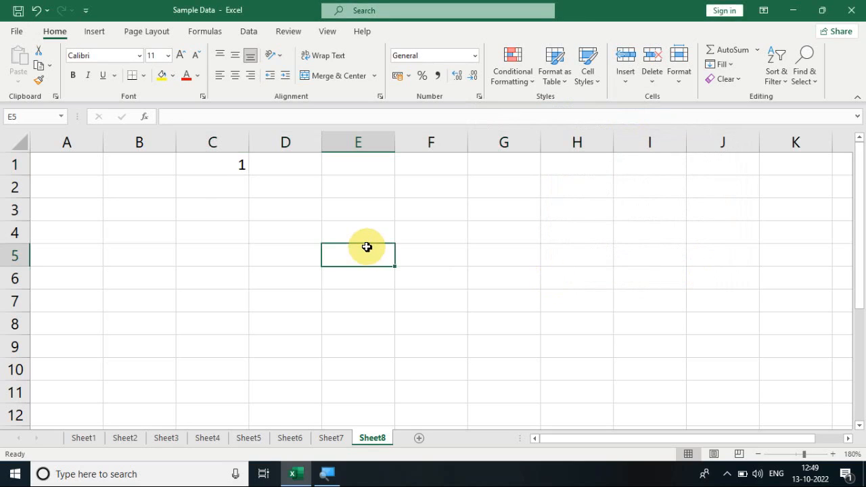
- Fill C1:C10 with a linear series in columns using a step value of 1
left_click_drag(198, 175, 215, 362)
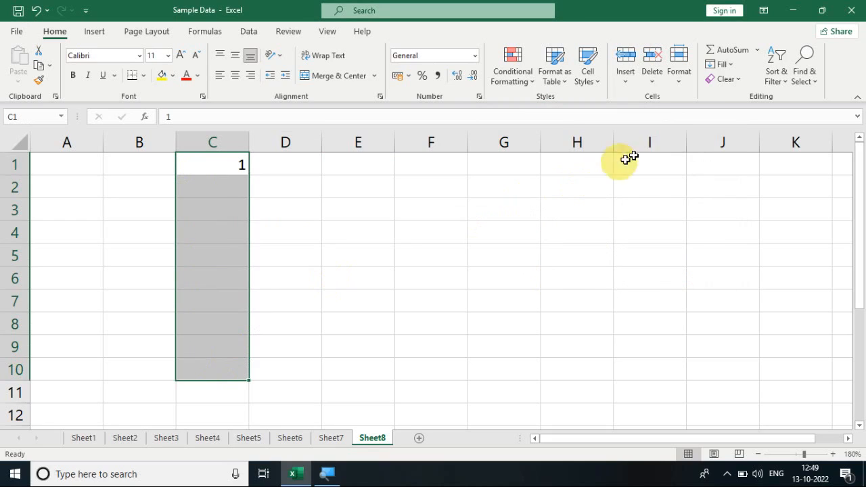
left_click(722, 64)
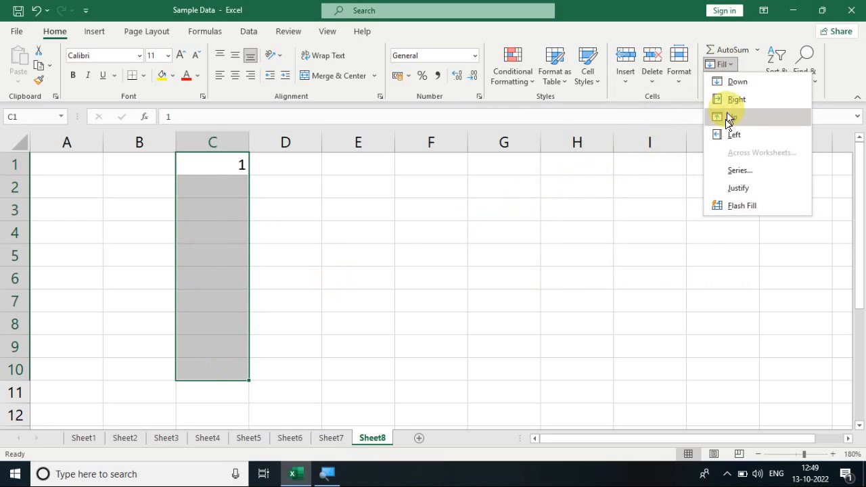
left_click(736, 173)
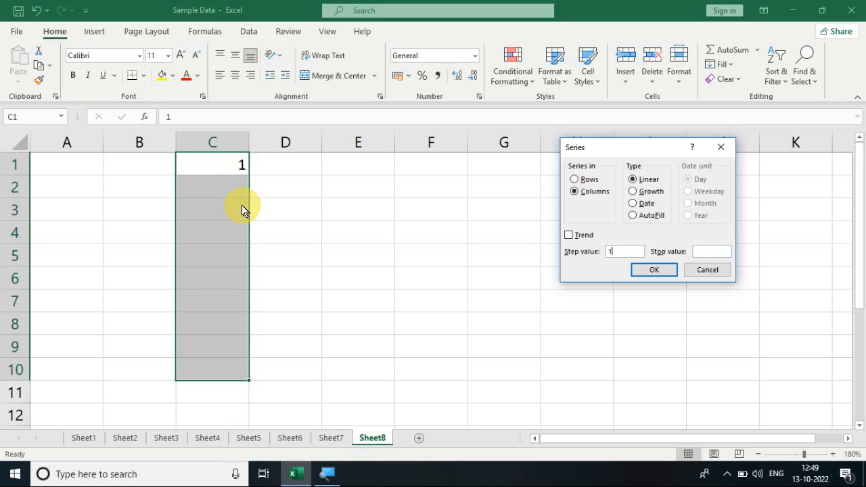
left_click(654, 271)
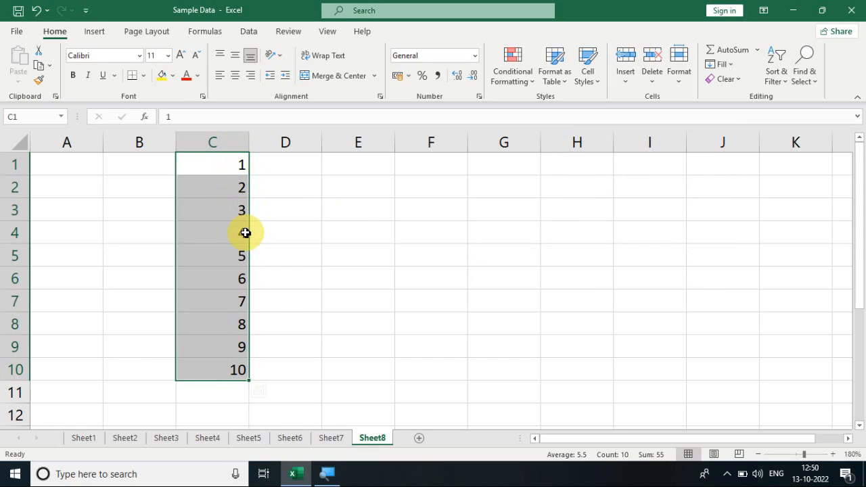
- Enter 1 in E1 and fill E1:E11 with a linear column series using a step value of 2
left_click(346, 169)
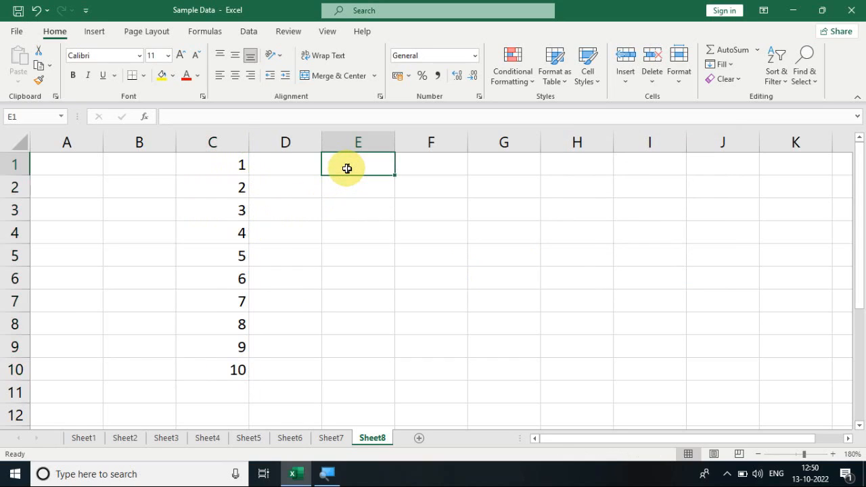
type("1")
key("Return")
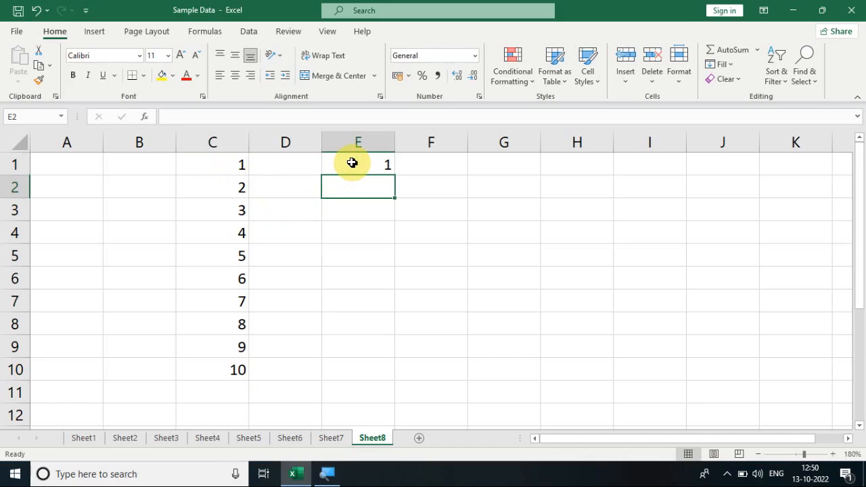
left_click_drag(349, 166, 370, 381)
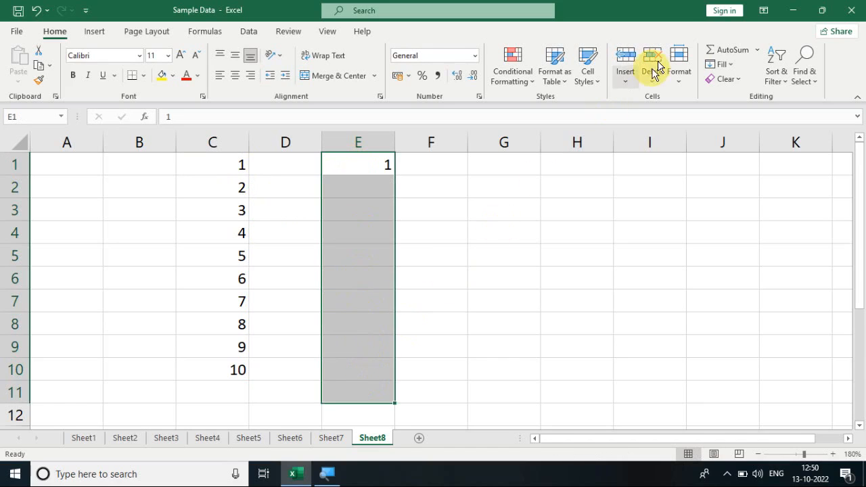
left_click(726, 64)
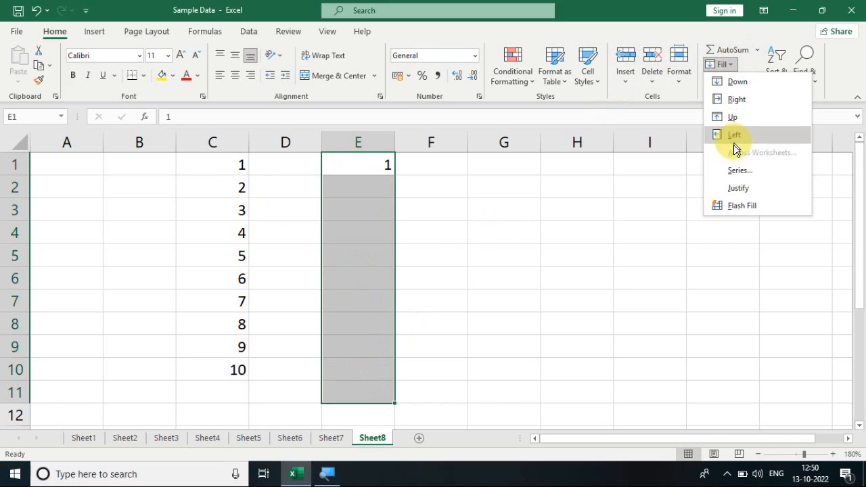
left_click(742, 173)
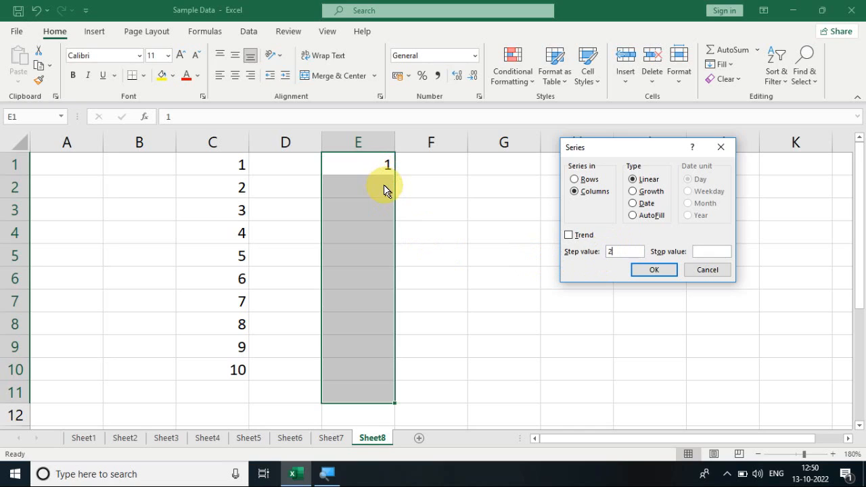
left_click(643, 274)
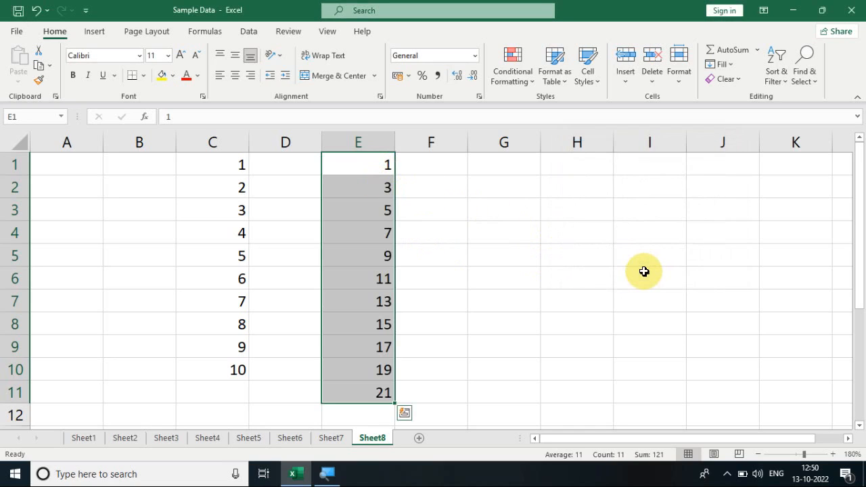
left_click(387, 210)
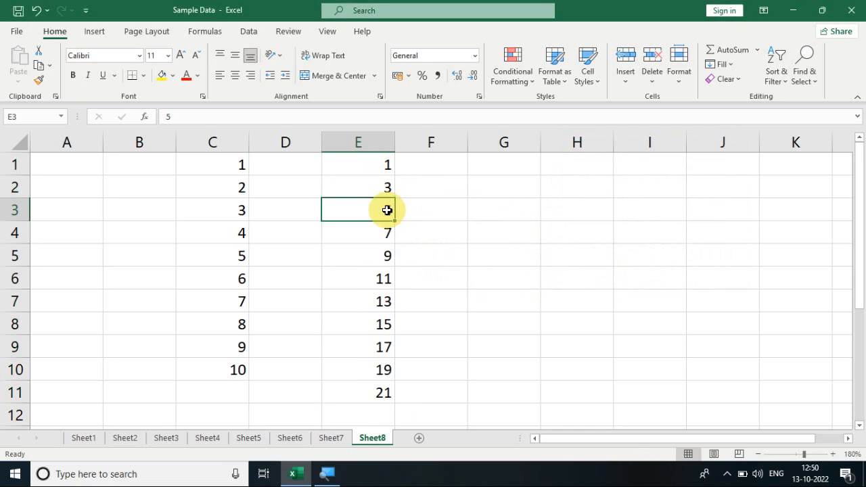
- Enter 1 in F1 and fill a linear series down the selected range F1:F11 with step value 1, stopping at 5
left_click(452, 165)
type("1")
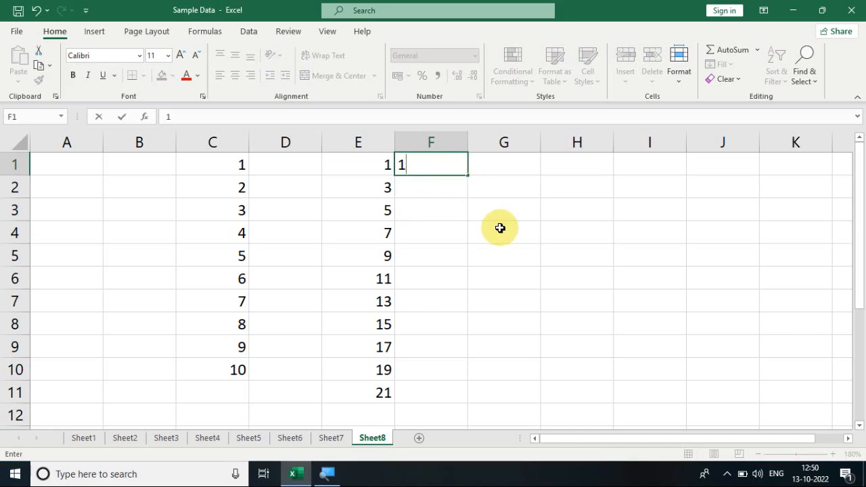
left_click(500, 228)
left_click_drag(439, 164, 449, 384)
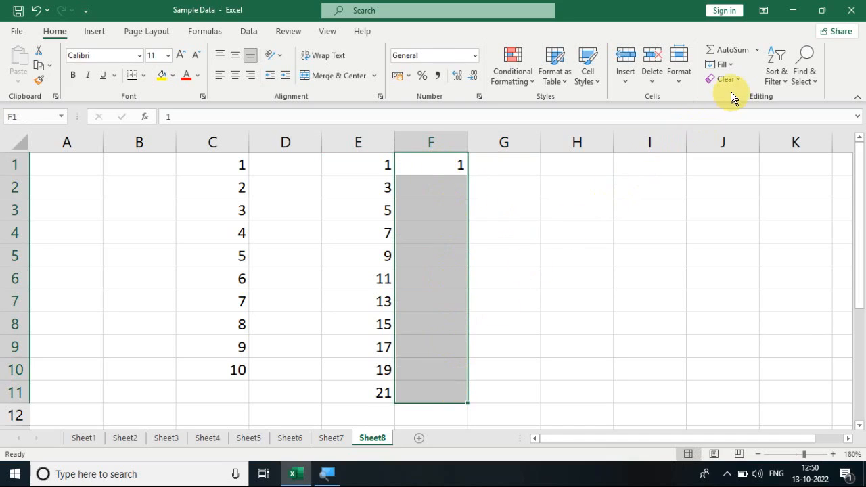
left_click(723, 64)
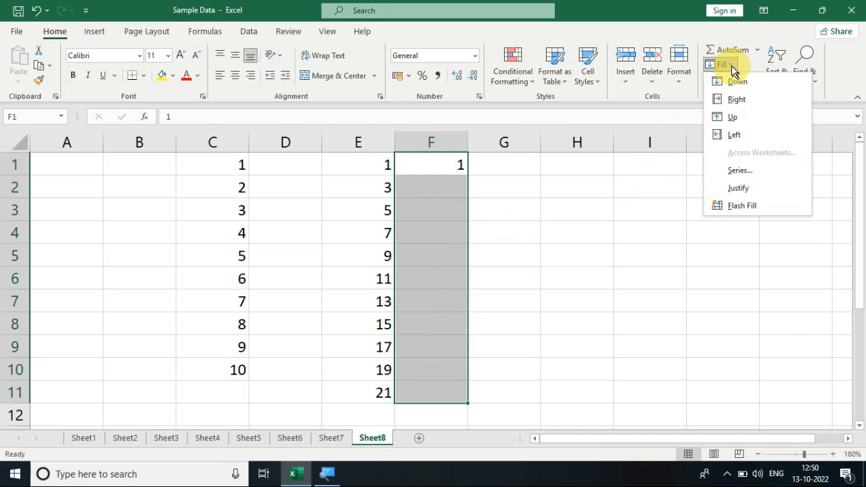
left_click(739, 171)
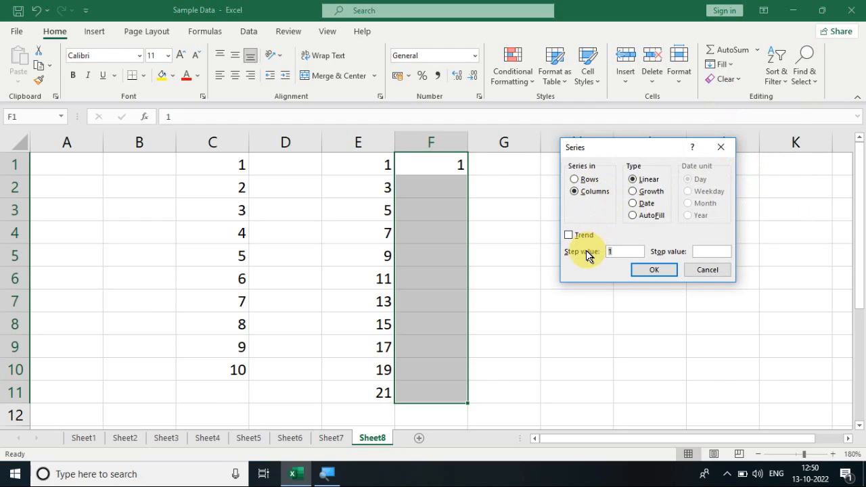
double_click(619, 252)
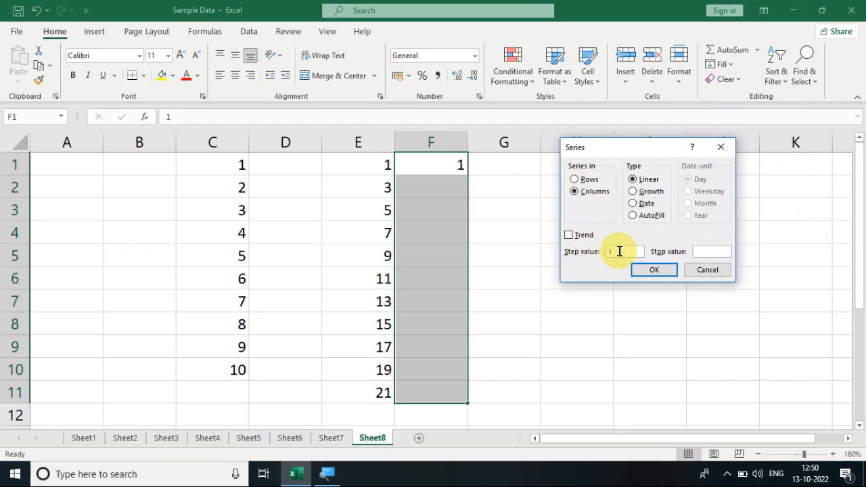
left_click(720, 251)
left_click(669, 272)
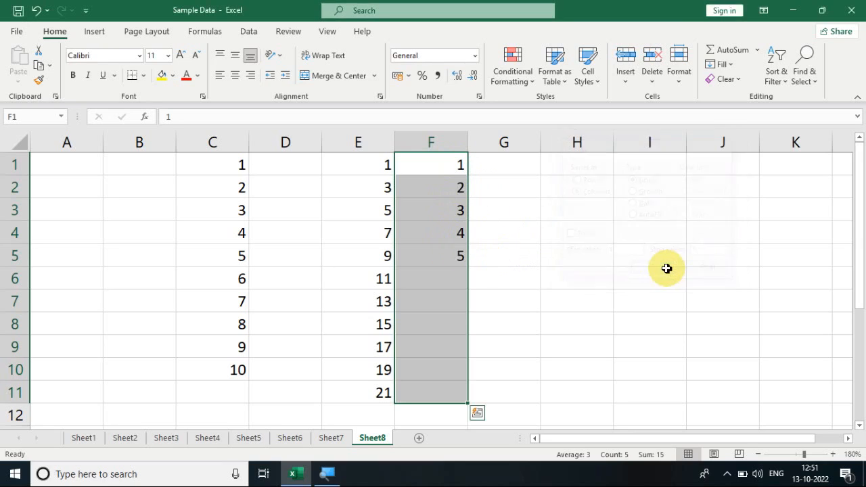
left_click(554, 272)
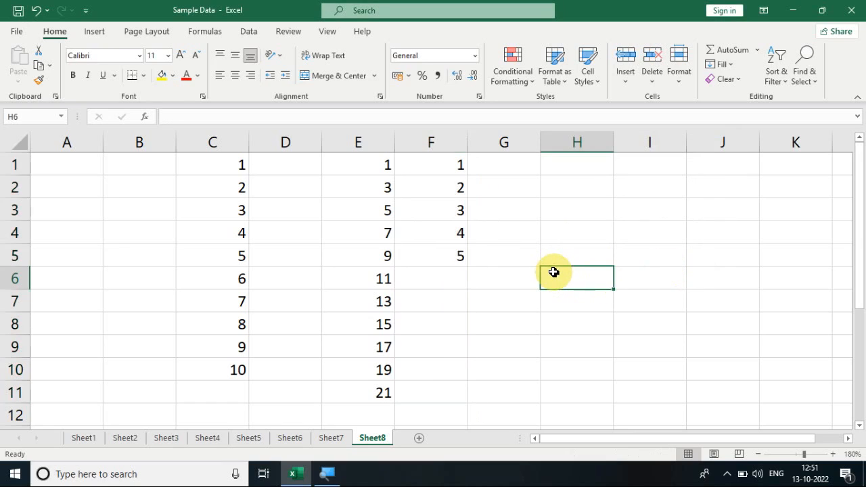
left_click(449, 165)
left_click(457, 259)
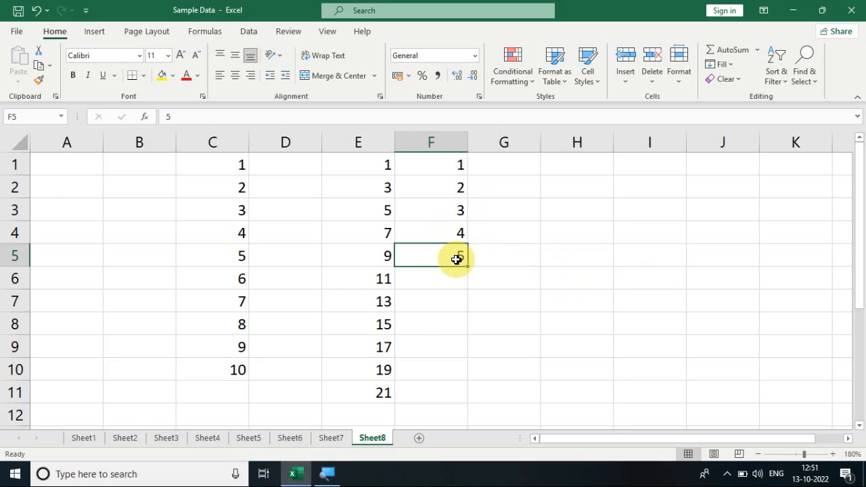
left_click(526, 171)
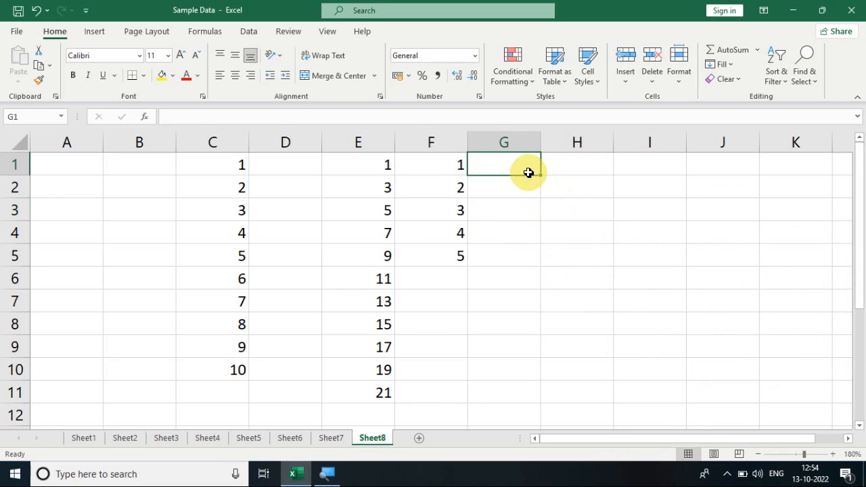
left_click(727, 65)
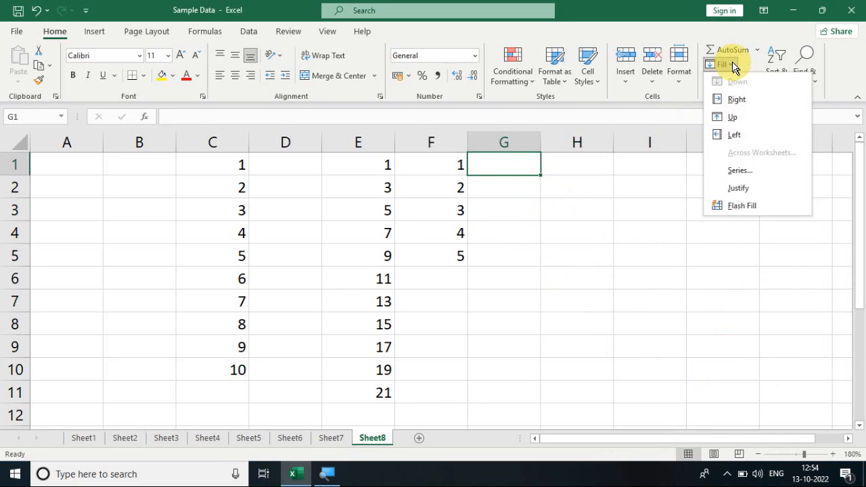
left_click(738, 171)
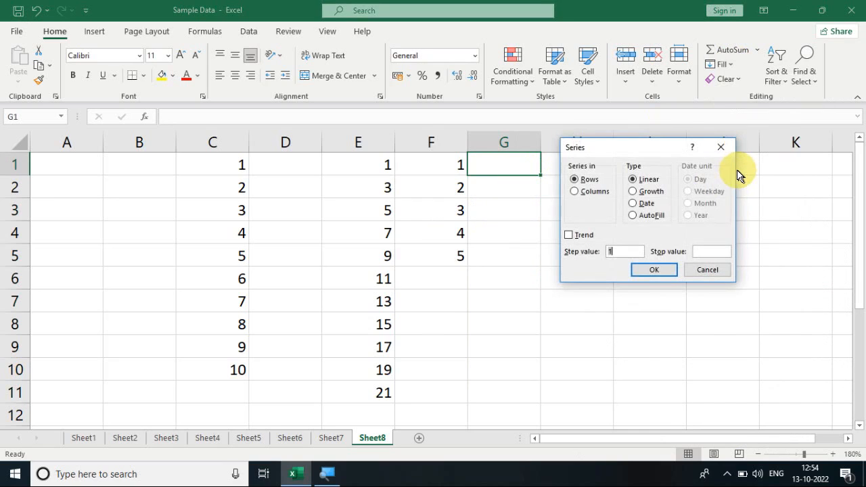
left_click(648, 193)
left_click(698, 269)
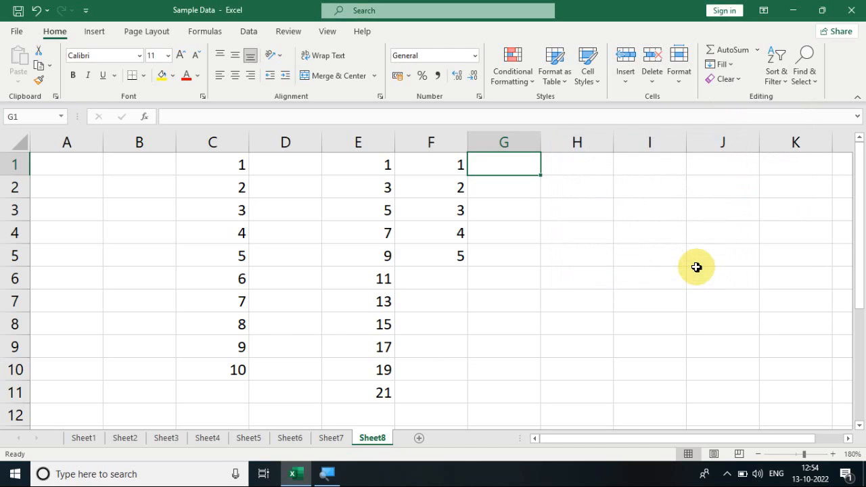
- Enter 1 in G1, try a growth column series with step value 1 over G1:G10, and clear the range
type("1")
left_click(599, 224)
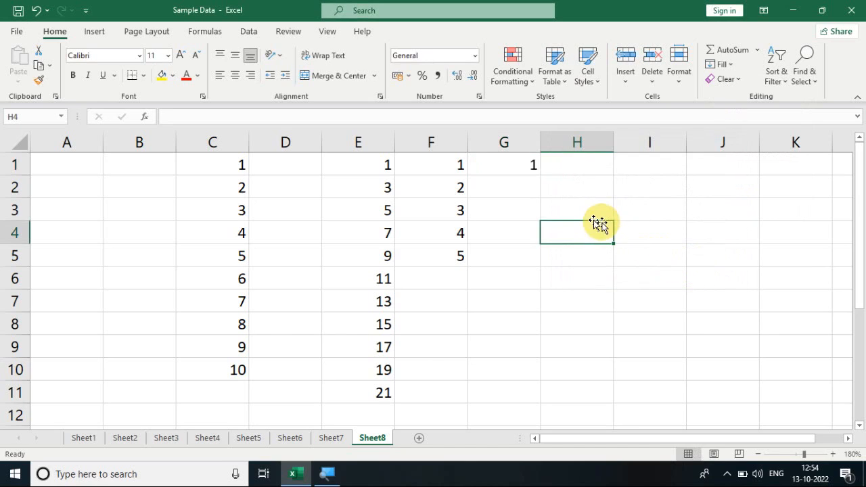
left_click_drag(499, 165, 510, 373)
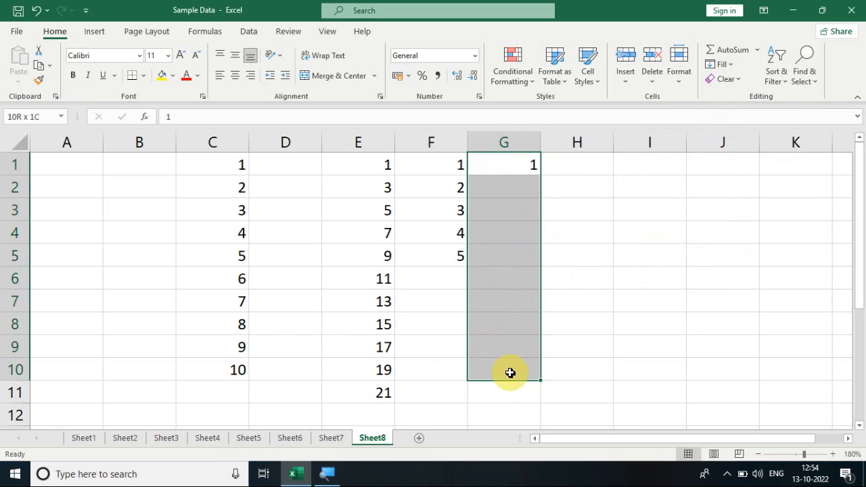
left_click(728, 67)
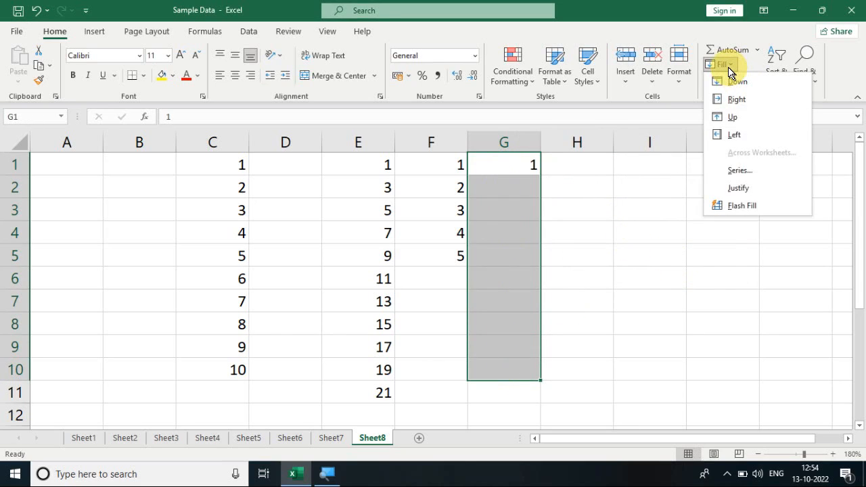
left_click(737, 171)
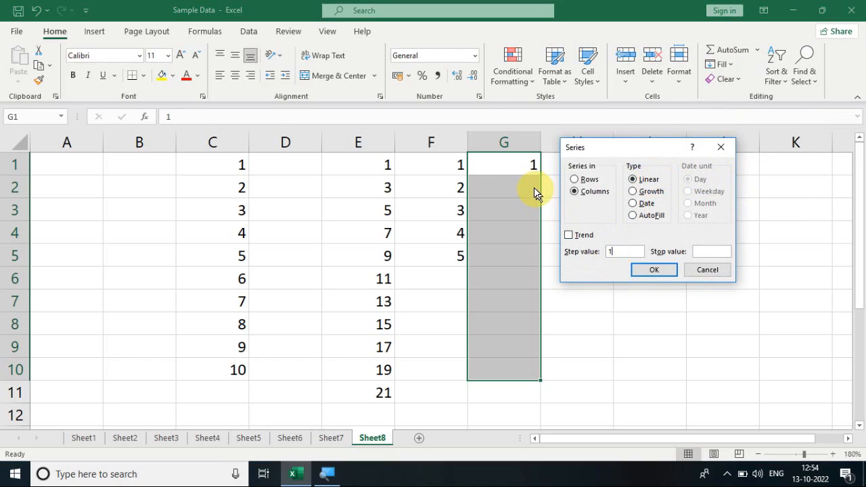
left_click(633, 192)
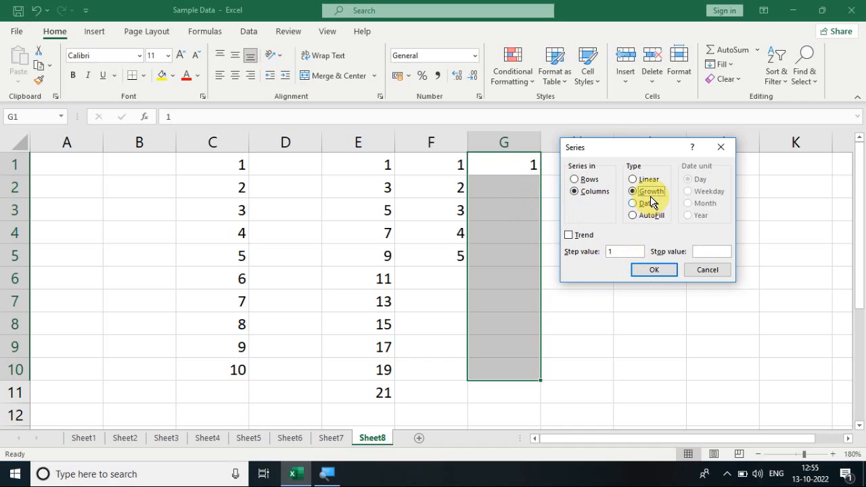
left_click(659, 269)
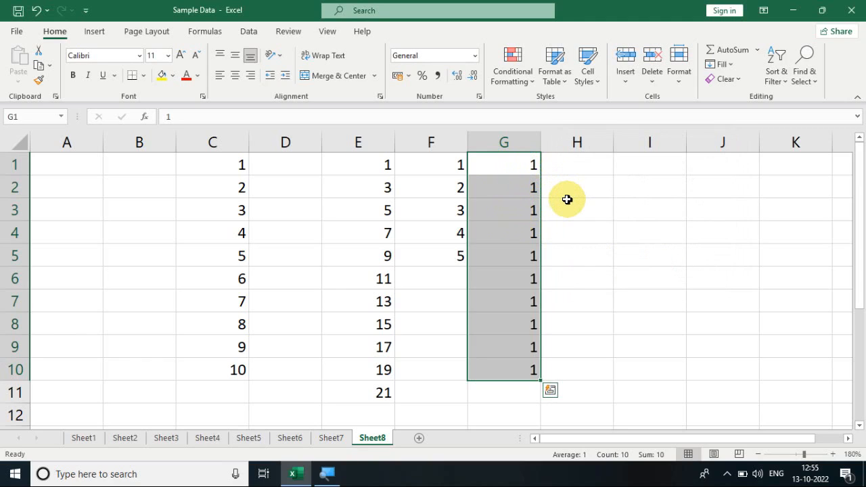
key("Delete")
key("Down")
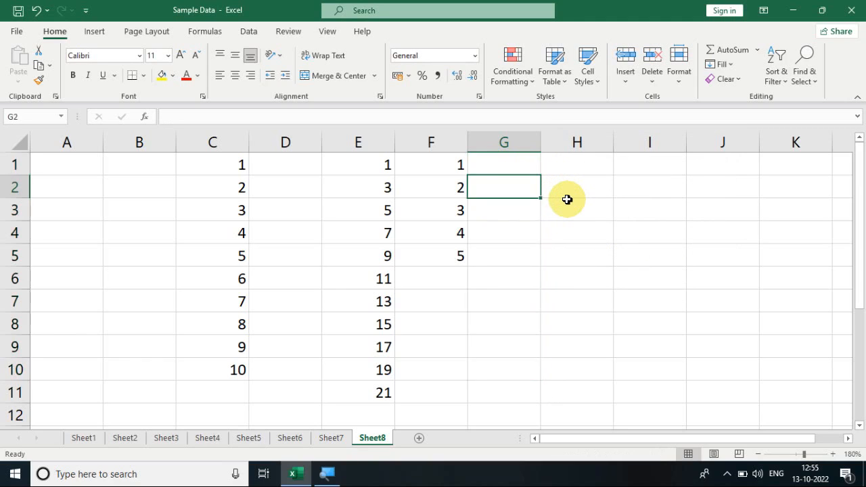
- Enter 1 in G1 and fill G1:G10 with a growth series in columns using a step value of 2
key("Up")
type("1")
key("Return")
left_click_drag(527, 157, 512, 368)
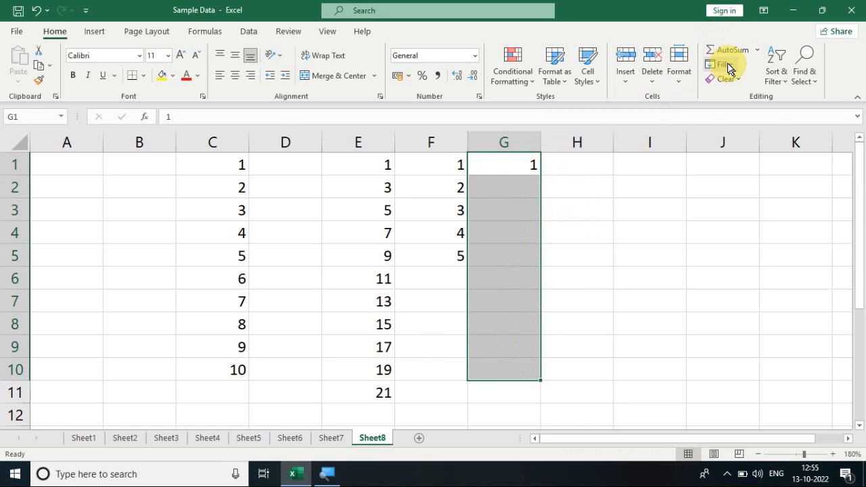
left_click(728, 65)
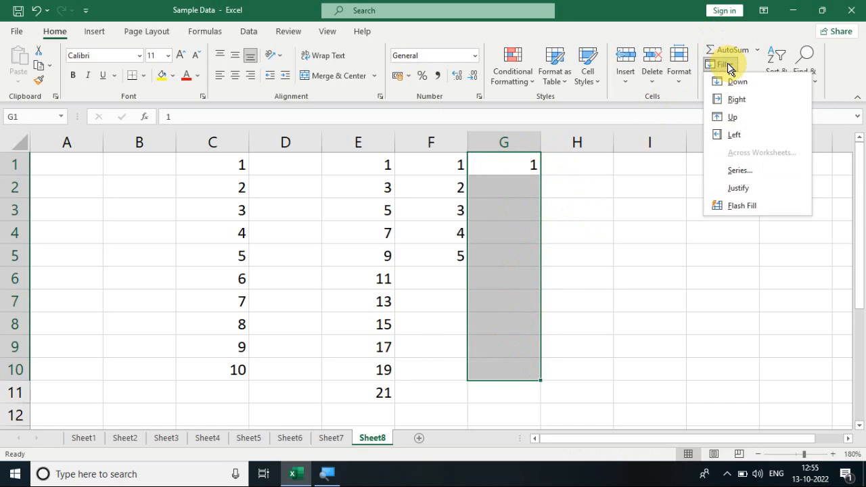
left_click(739, 171)
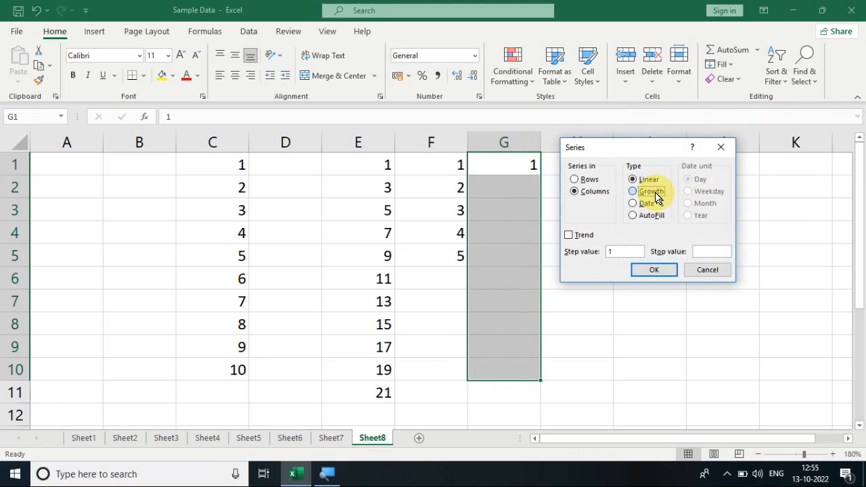
left_click(648, 191)
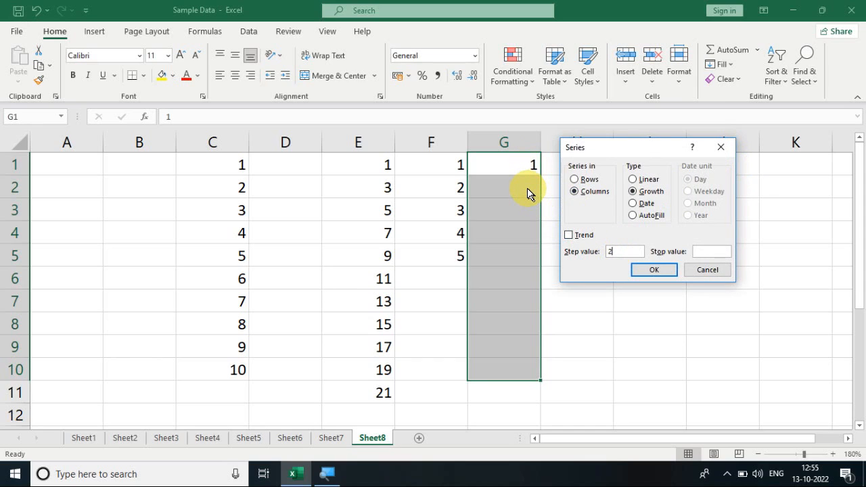
left_click(650, 271)
- Examine the Growth and Date types and the date units in the Series options for H2, without filling anything
left_click(575, 191)
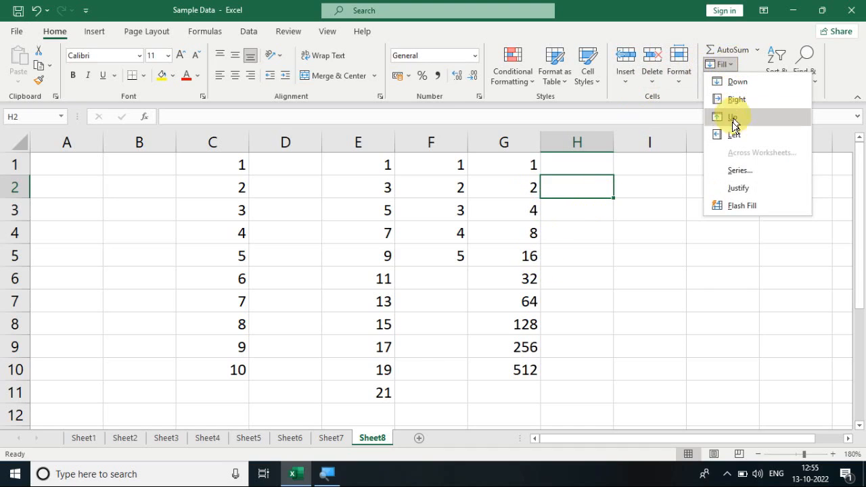
left_click(736, 174)
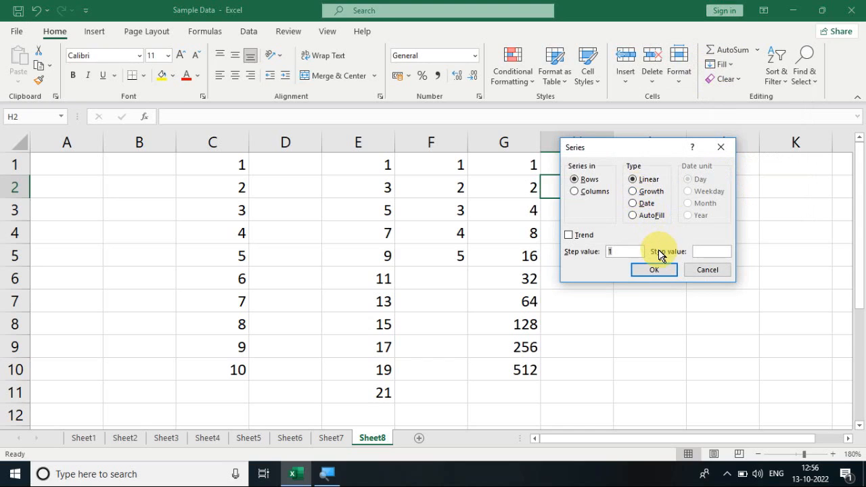
left_click(651, 196)
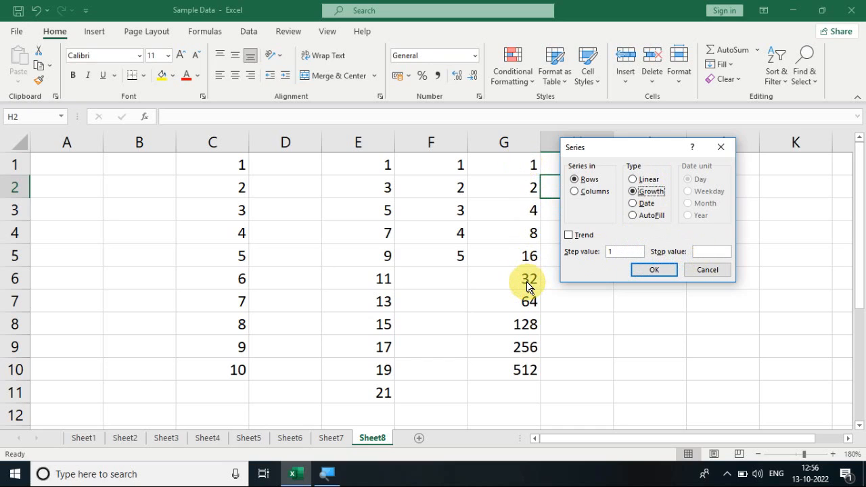
left_click(636, 205)
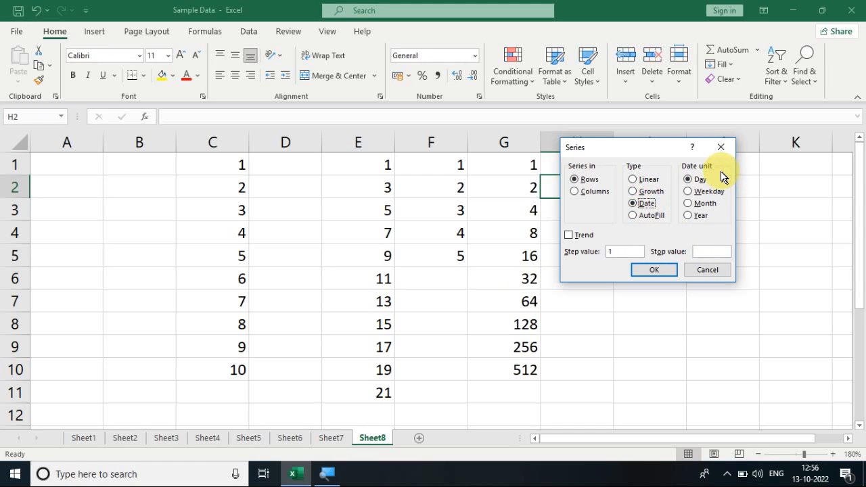
left_click(708, 271)
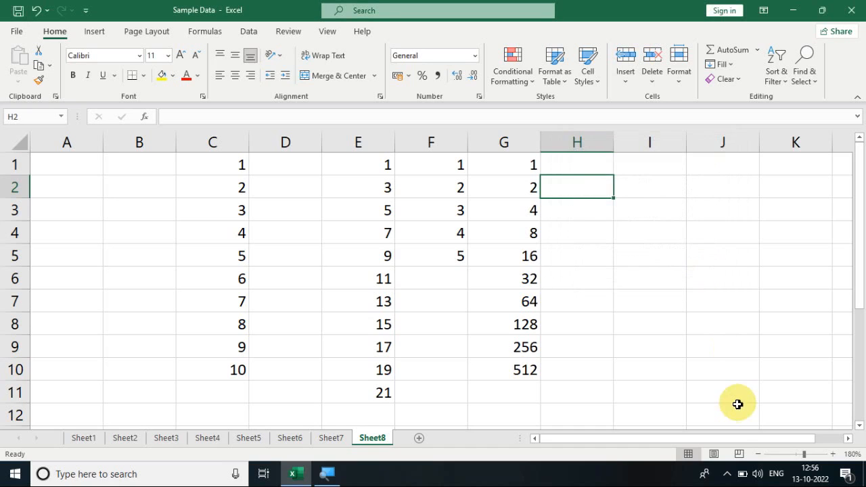
- Enter the date 13-10-2022 in cell H1
left_click(758, 455)
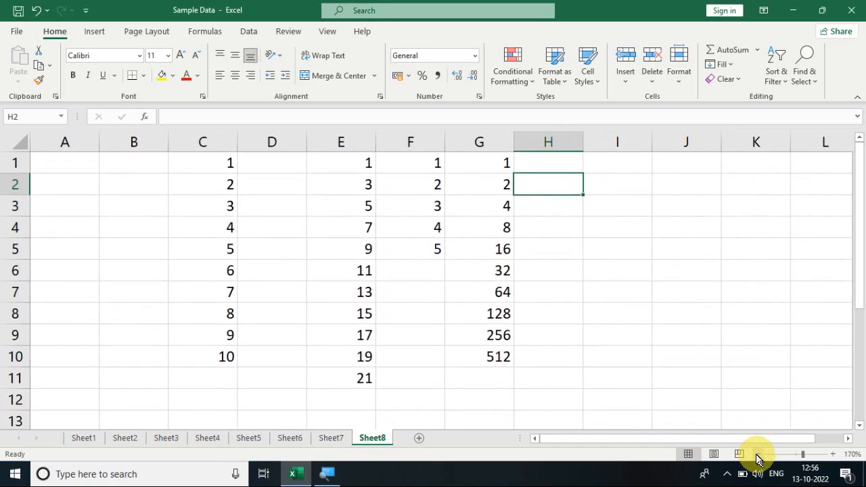
left_click(757, 454)
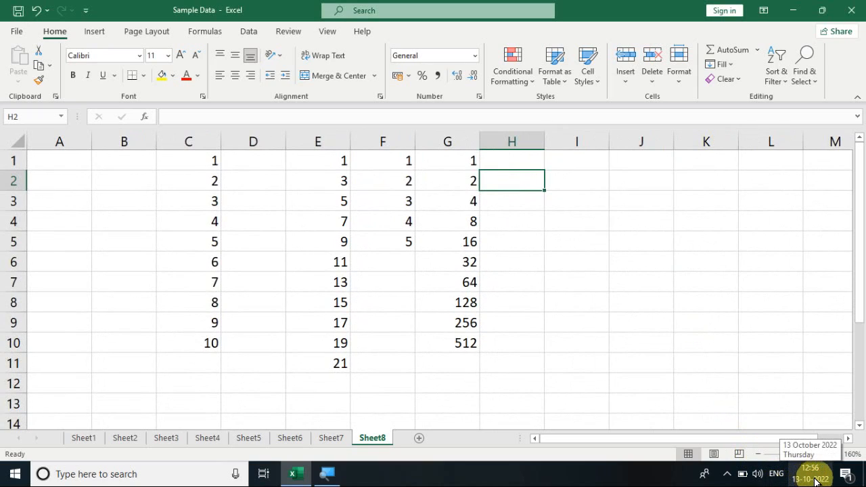
left_click(513, 160)
type("13/10/2022")
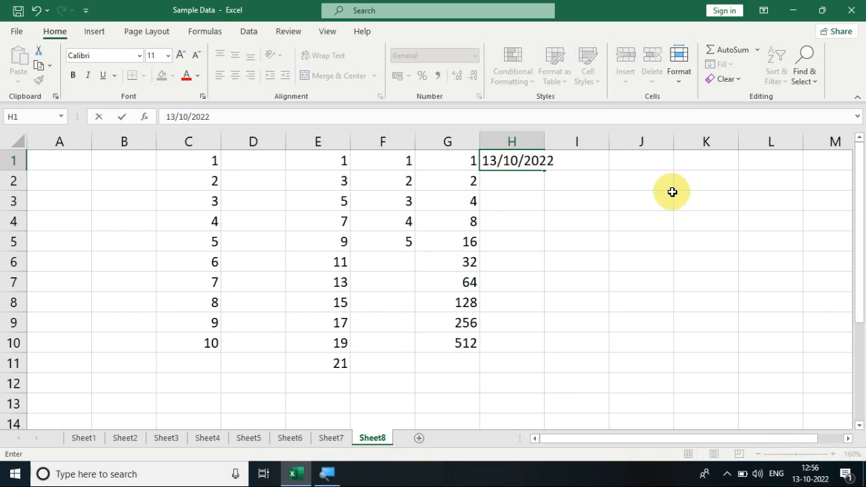
left_click_drag(676, 192, 671, 192)
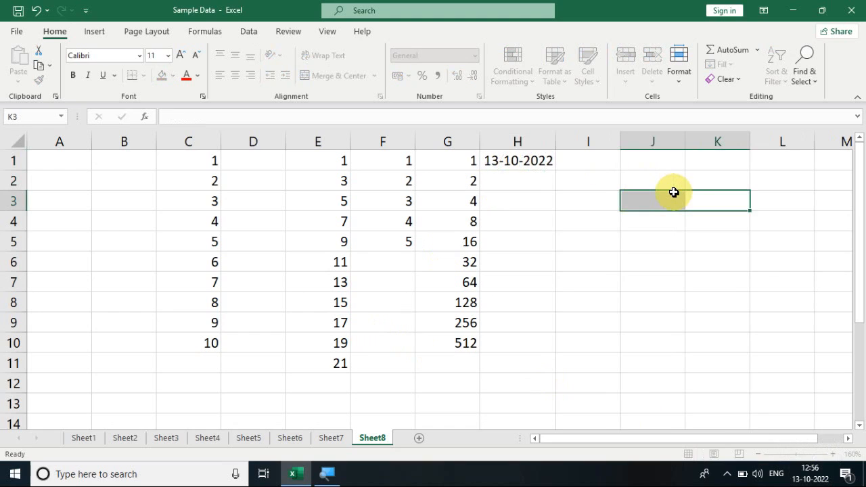
- Widen column H slightly so that the full date in H1 fits at 140% zoom
left_click(756, 453)
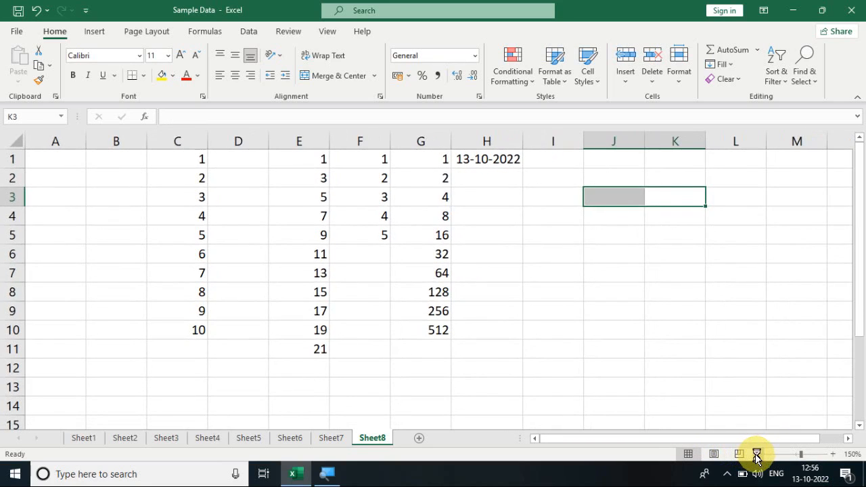
left_click(756, 454)
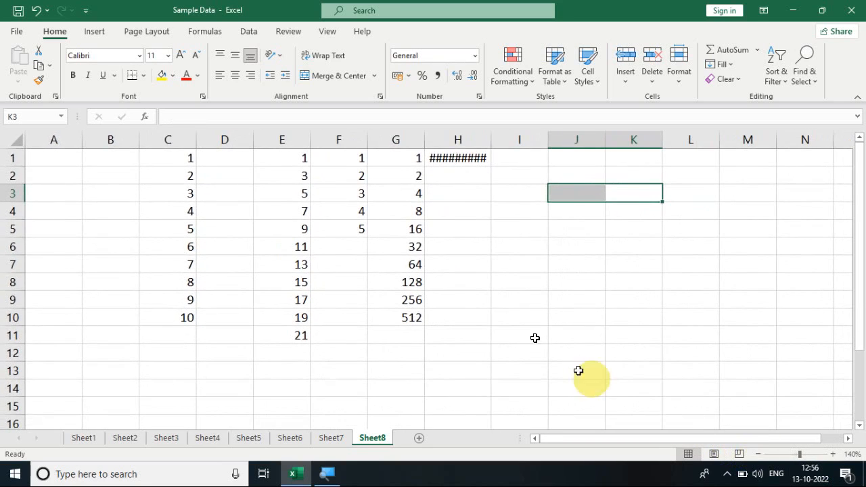
left_click(468, 157)
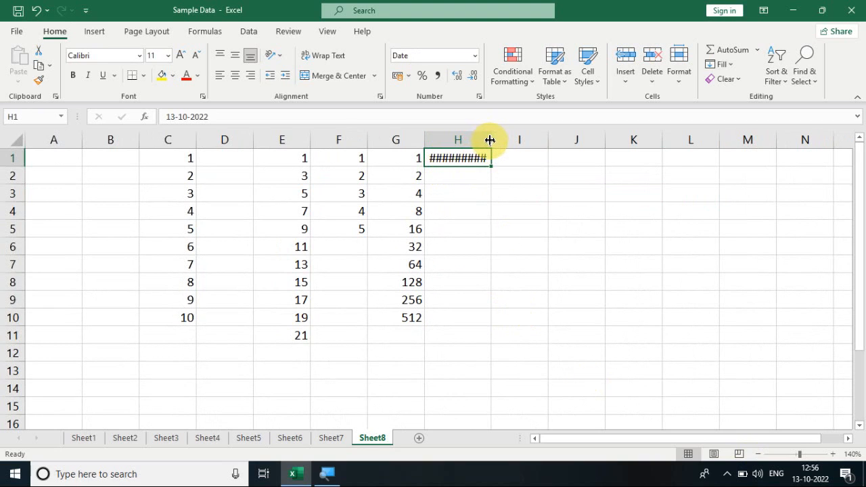
left_click_drag(490, 140, 494, 139)
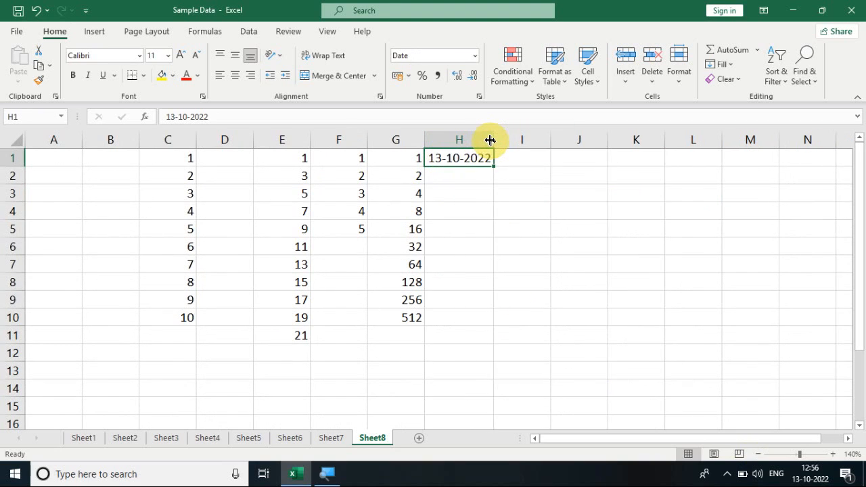
left_click(512, 191)
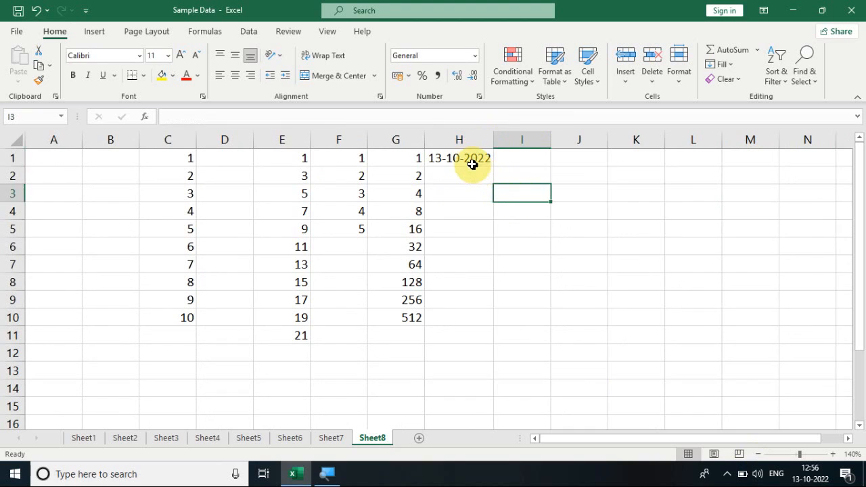
- Fill H1:H15 with a date series in columns by Day using step value 1, and undo the fill
left_click_drag(467, 160, 470, 398)
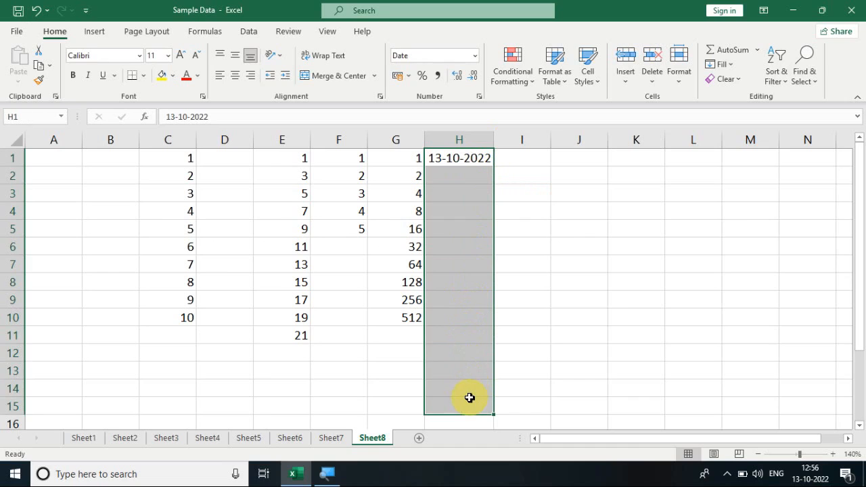
left_click(729, 67)
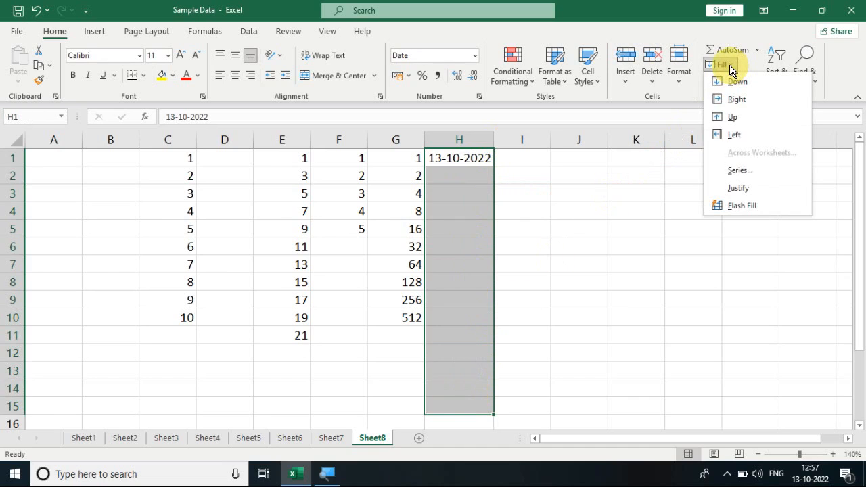
left_click(740, 173)
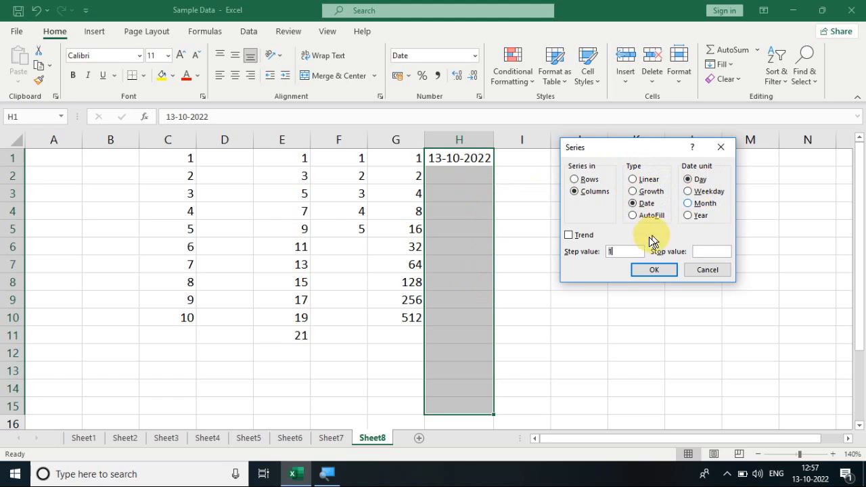
left_click(653, 270)
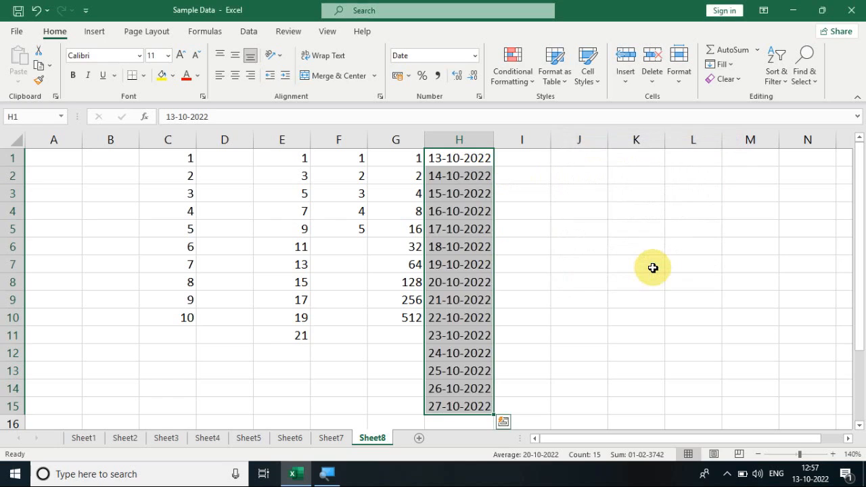
left_click(479, 243)
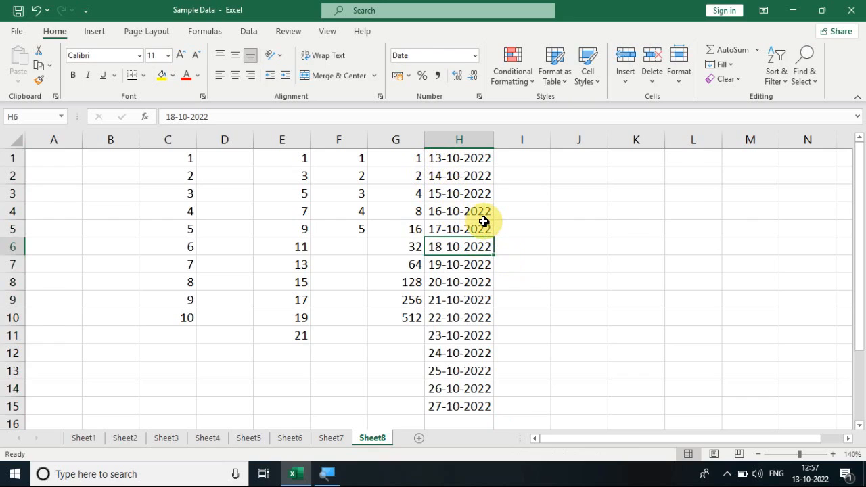
key("ctrl+z")
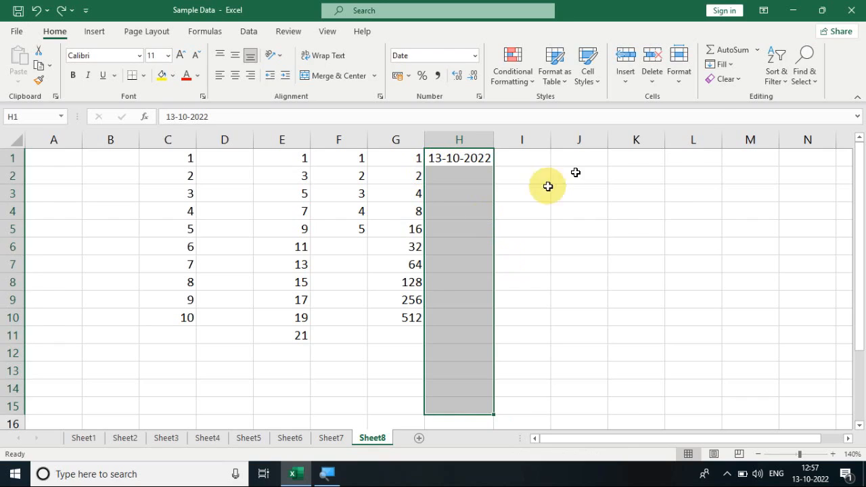
- Fill H1:H15 with a date series in columns, using Day as the date unit and step value 1
left_click(722, 64)
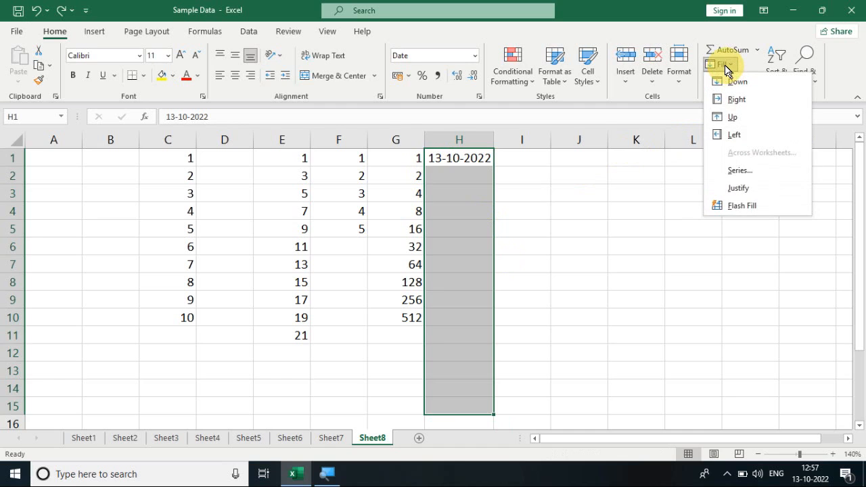
left_click(738, 171)
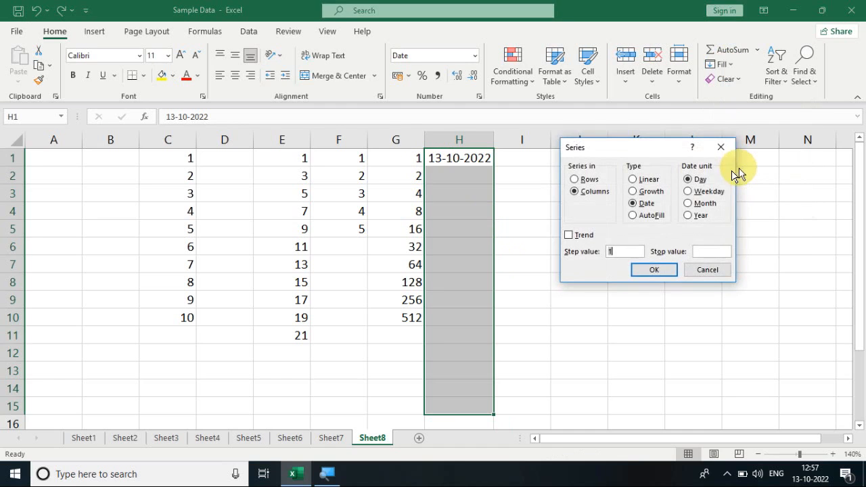
left_click(710, 197)
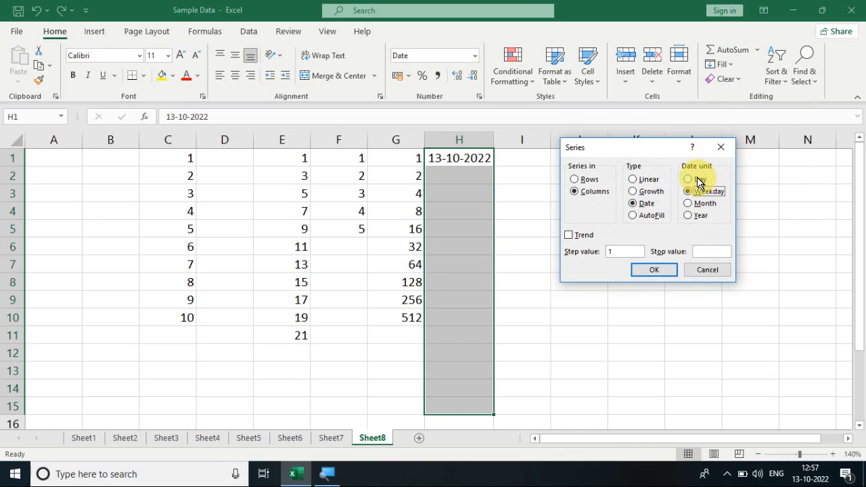
left_click(698, 181)
left_click(650, 270)
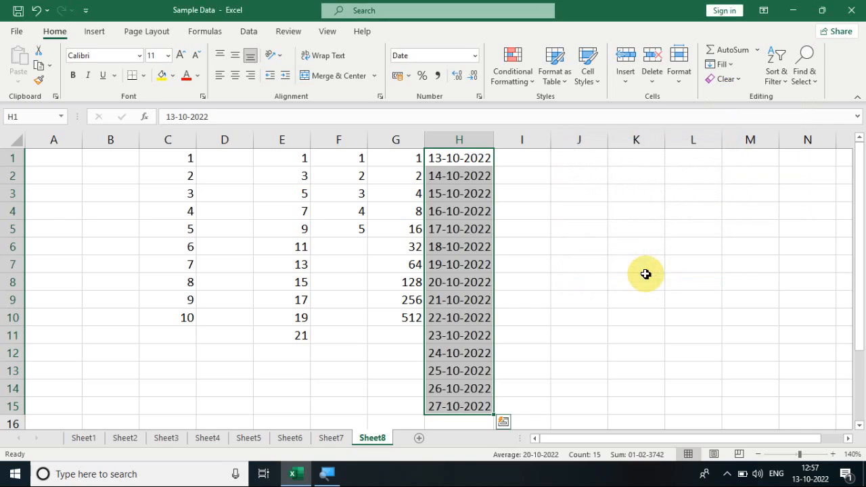
left_click(580, 284)
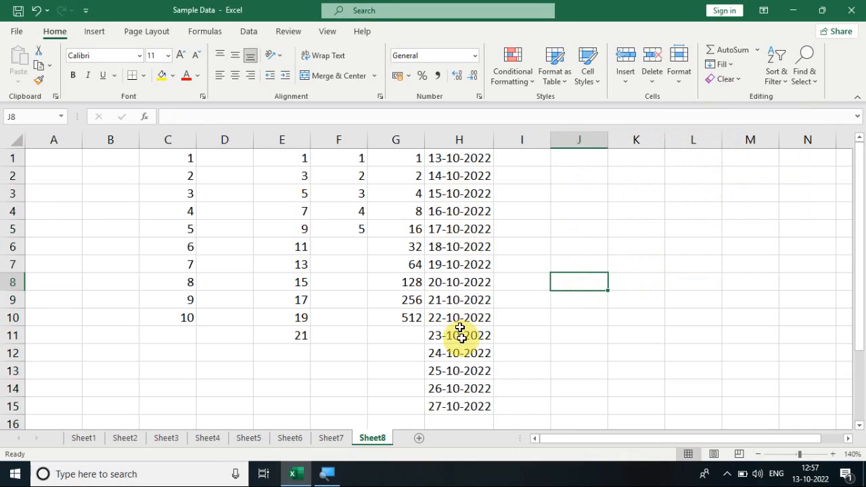
- Copy the date in H1 to I1 and autofit the width of column I
left_click(450, 159)
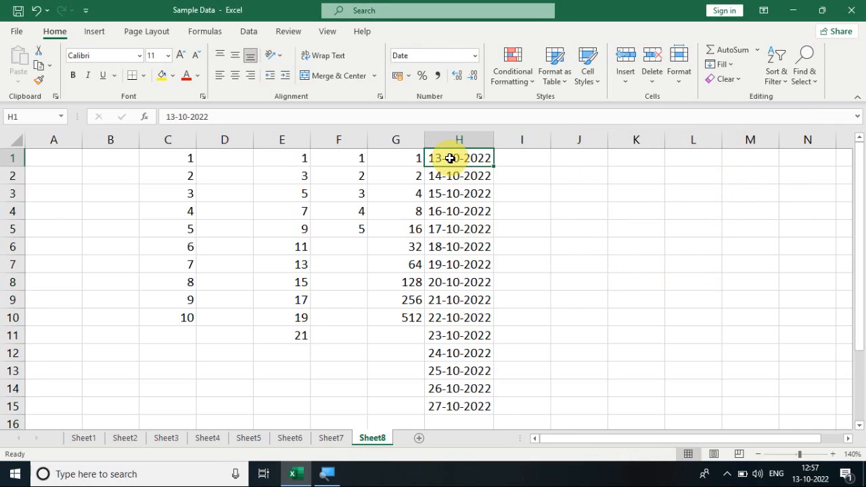
key("ctrl+c")
key("Right")
key("ctrl+v")
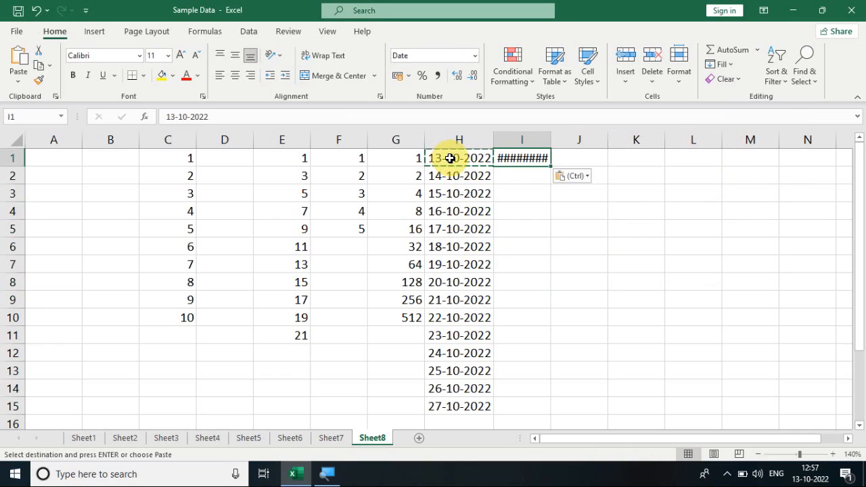
left_click(621, 228)
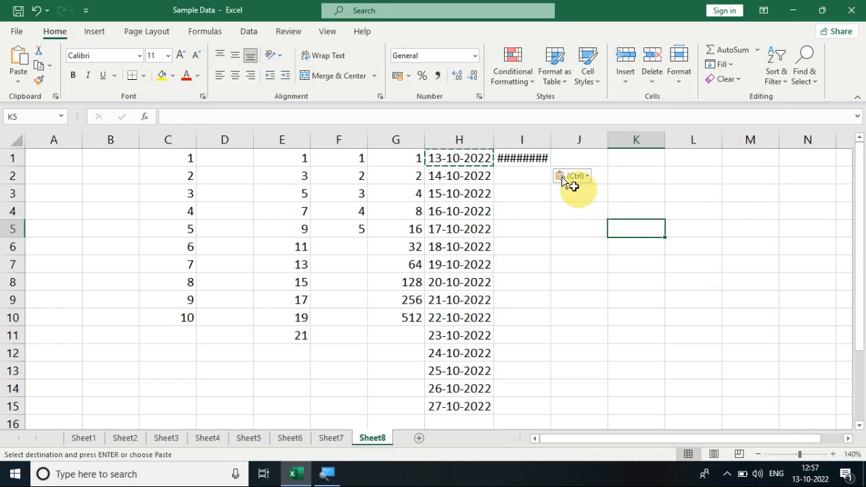
double_click(550, 140)
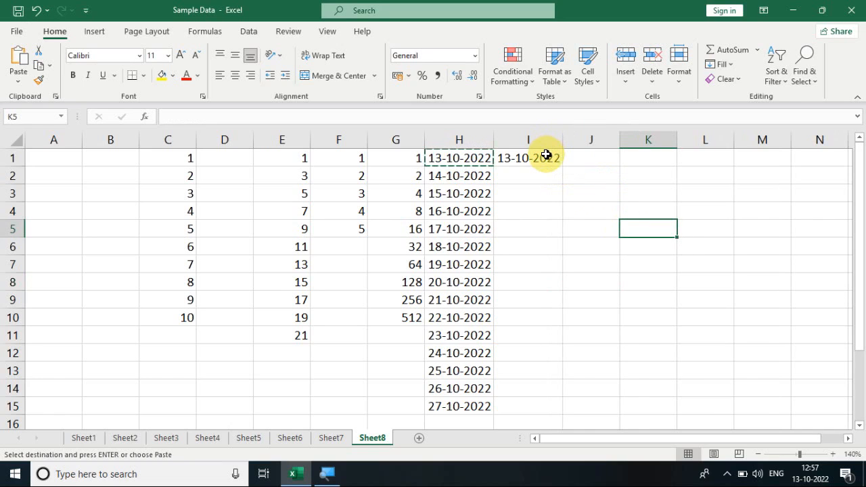
- Fill I1:I17 with a date series in columns, using Weekday as the date unit and step value 1
left_click_drag(547, 160, 534, 388)
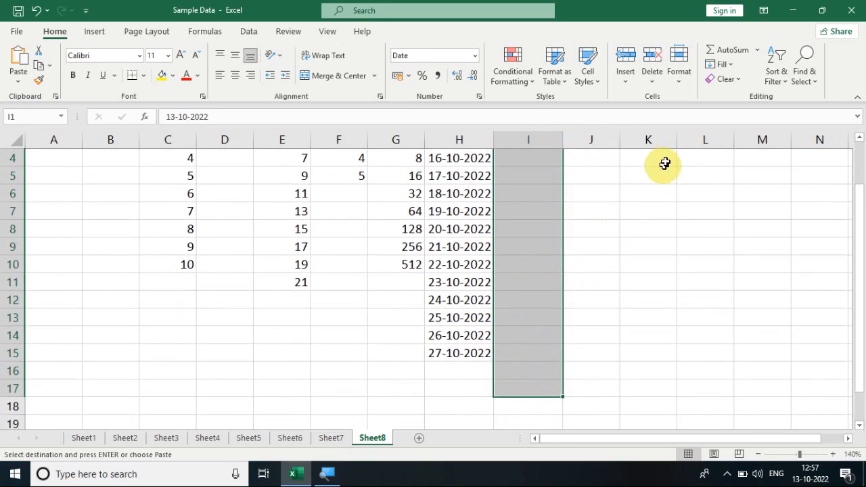
left_click_drag(862, 281, 860, 174)
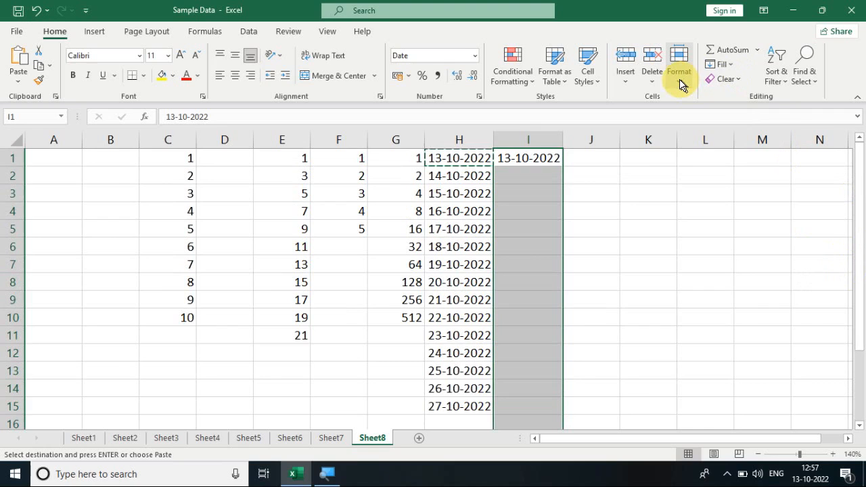
left_click(721, 64)
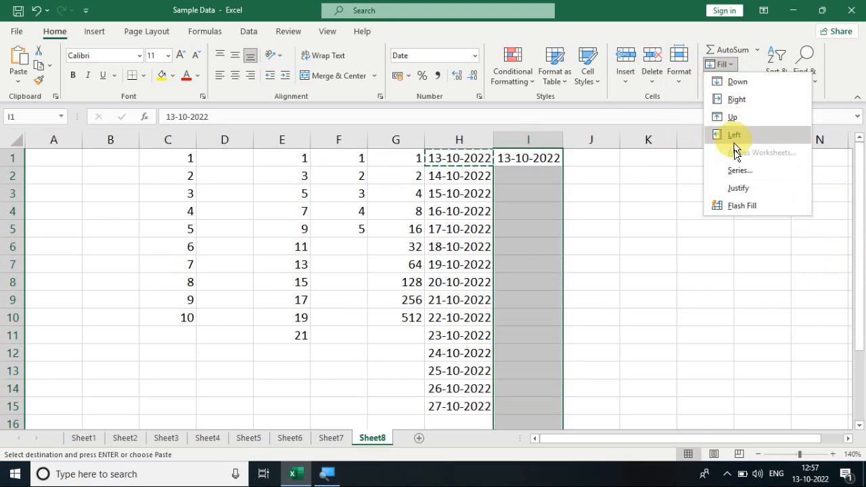
left_click(738, 172)
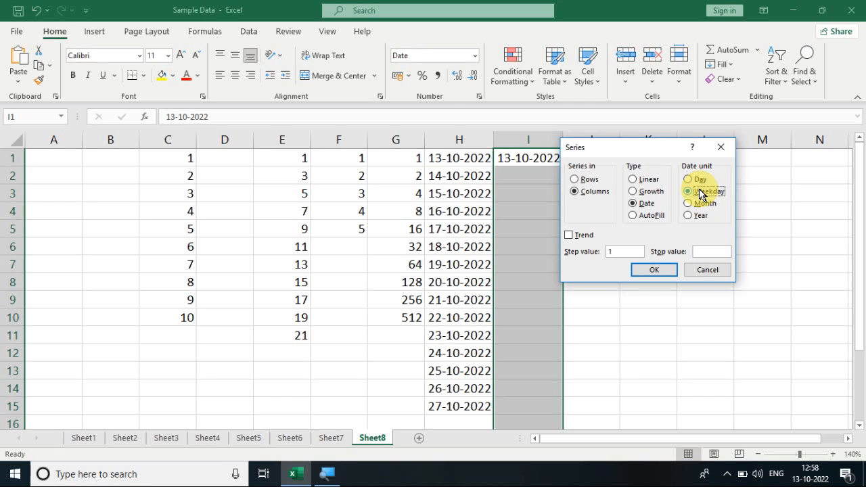
left_click(654, 271)
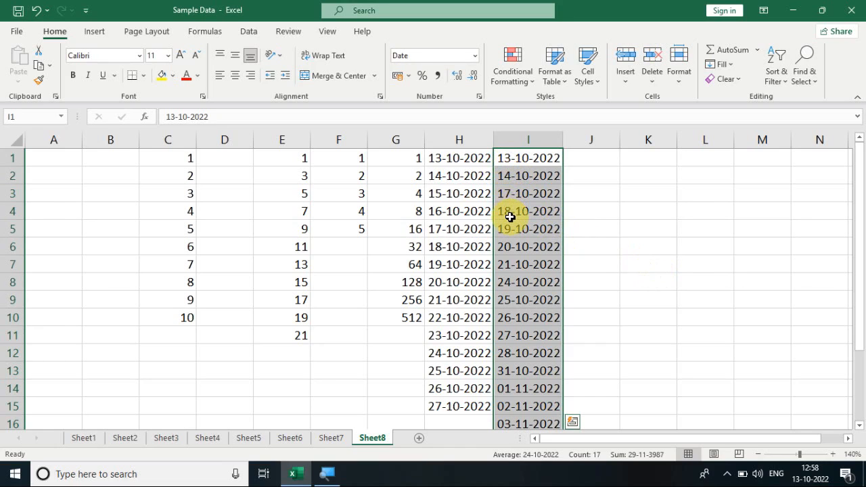
- Compare the weekday dates in column I with the October 2022 system calendar
left_click(507, 263)
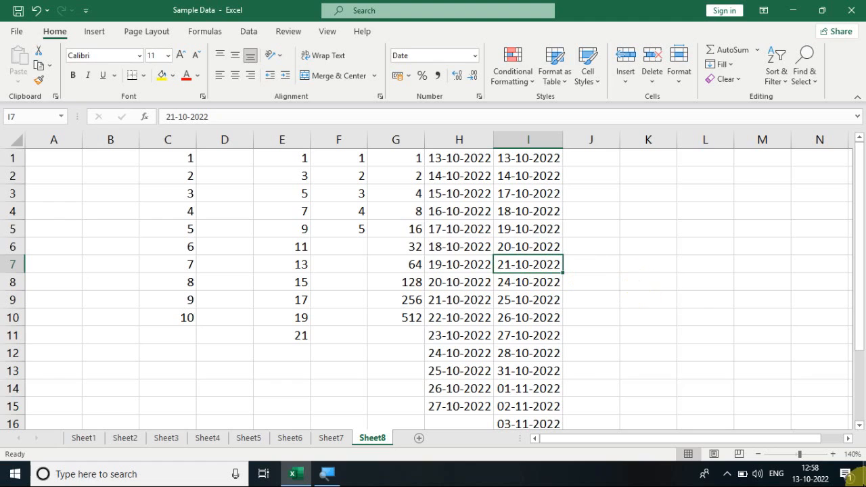
left_click(812, 479)
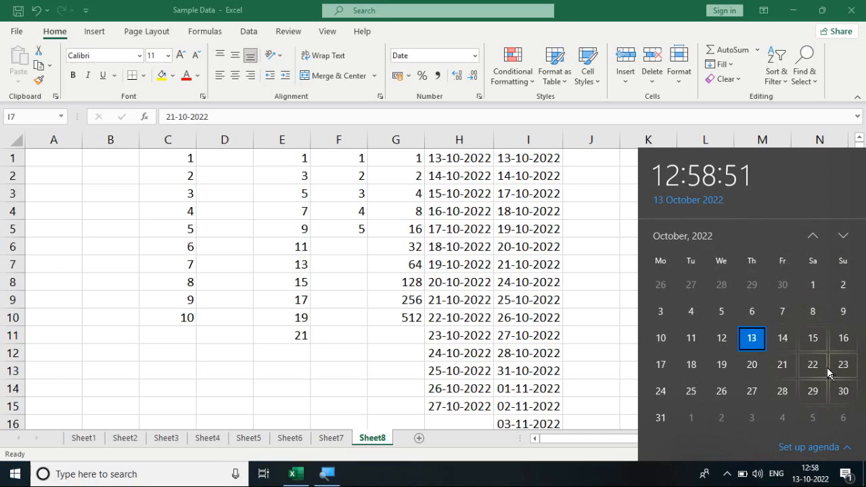
left_click(603, 341)
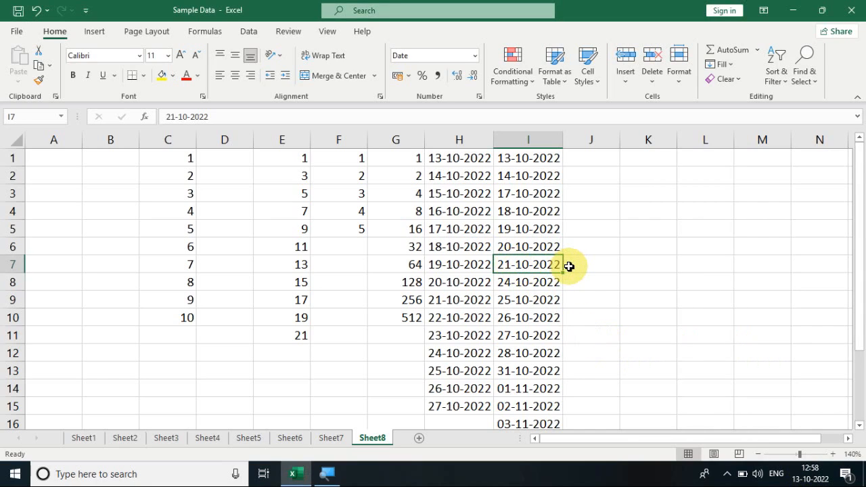
left_click(645, 177)
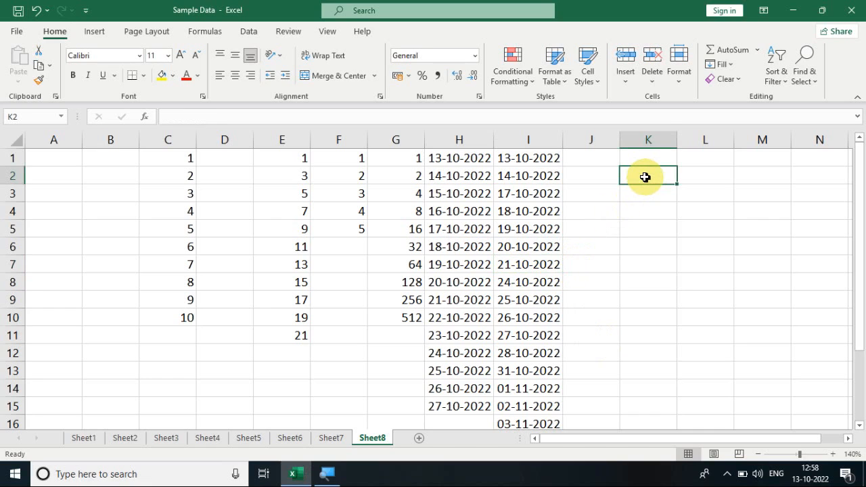
left_click(725, 67)
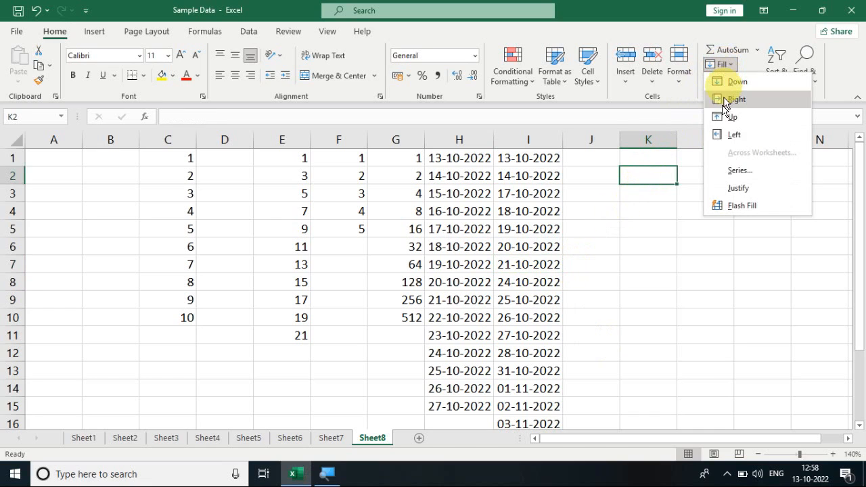
left_click(730, 177)
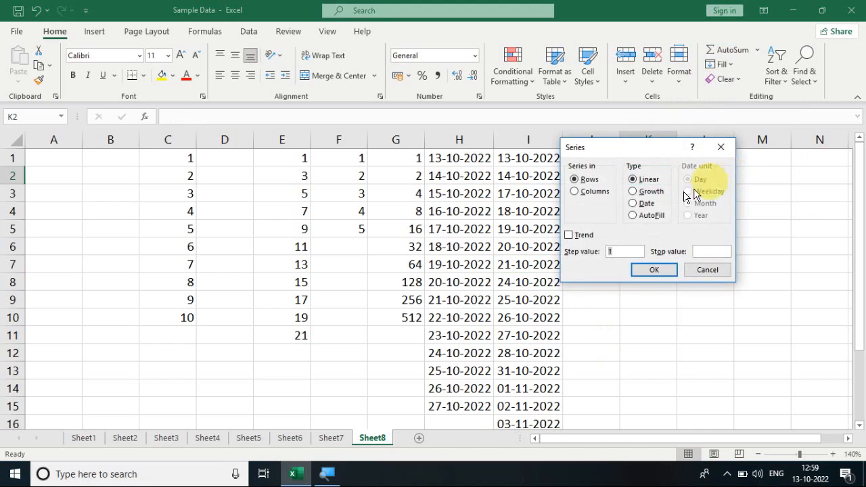
left_click(633, 203)
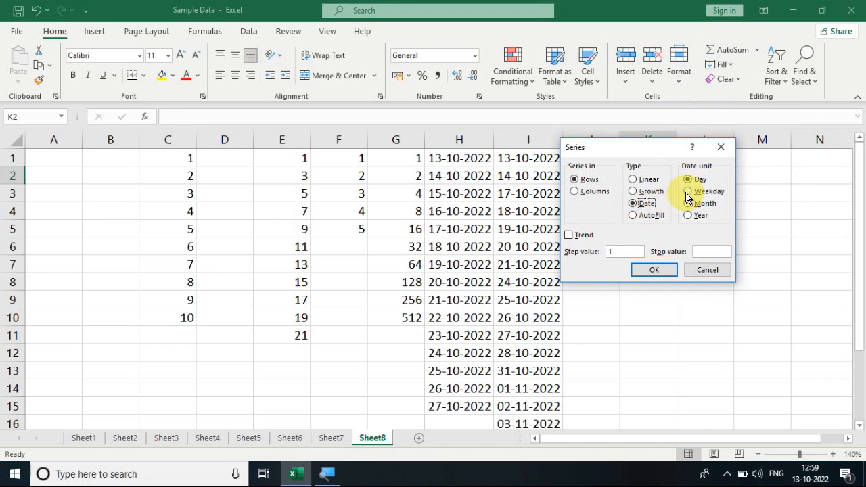
left_click(697, 269)
left_click_drag(859, 291, 852, 212)
- Copy the date in I1 to J1 and autofit the width of column J
left_click(551, 159)
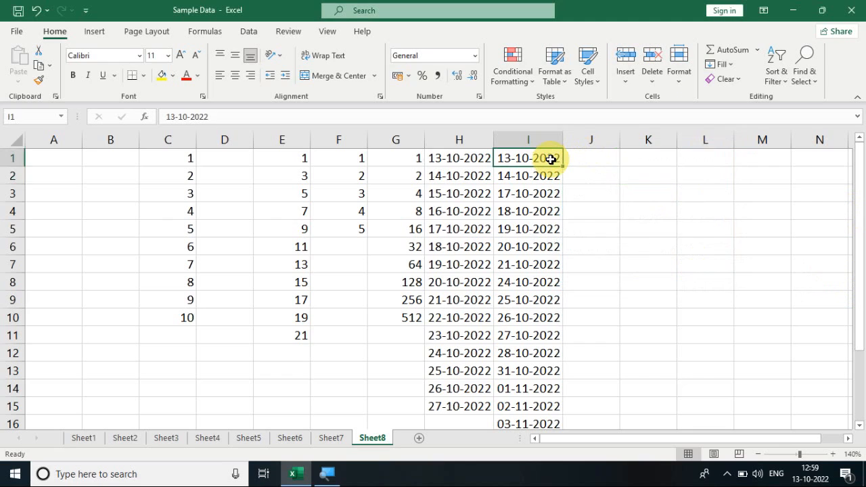
key("ctrl+c")
key("Right")
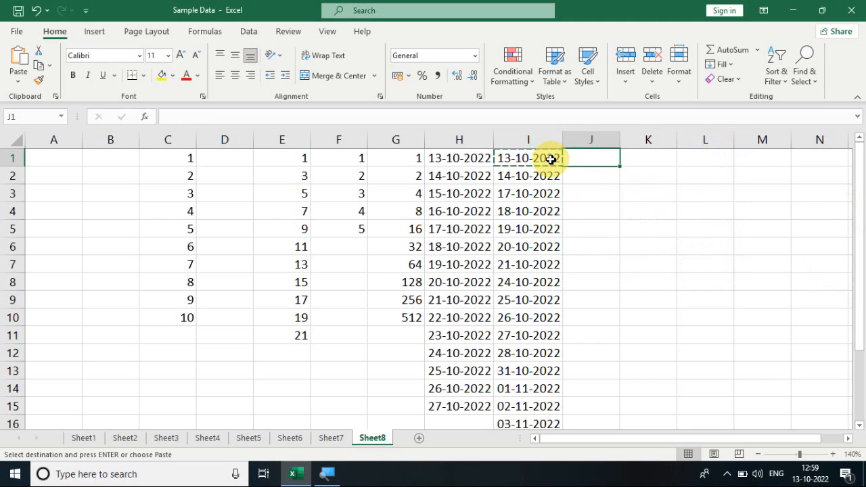
key("ctrl+v")
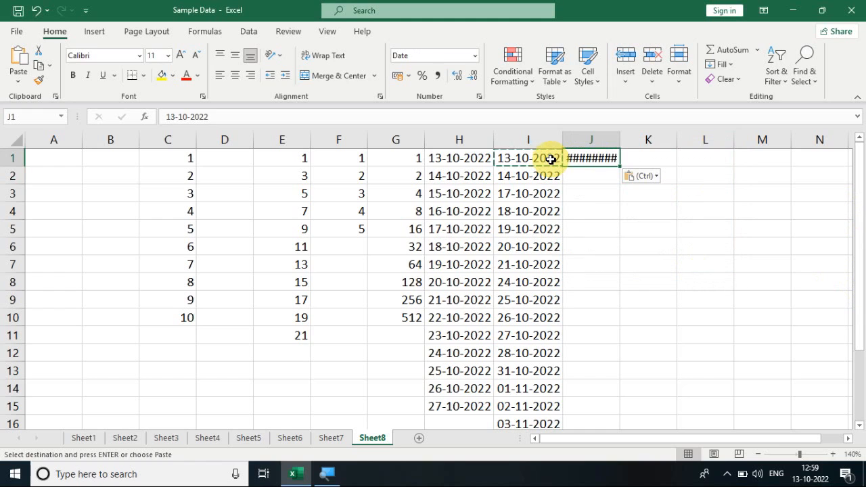
left_click(609, 213)
double_click(620, 138)
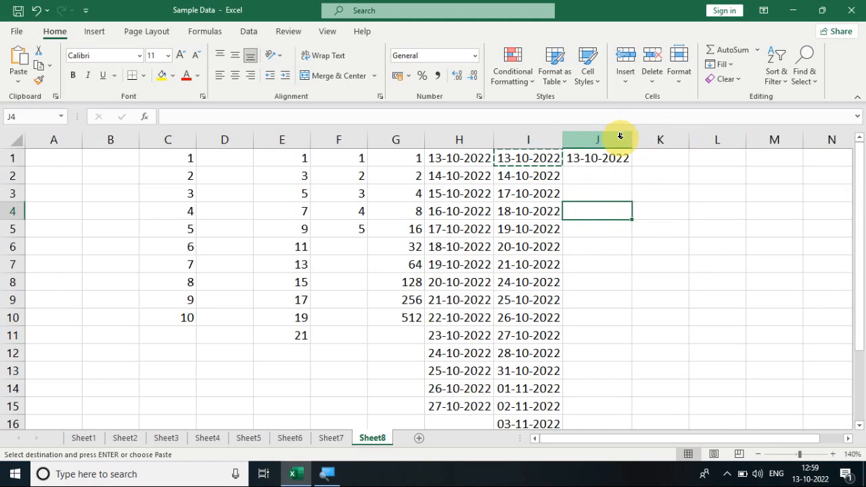
- Fill J1:J12 with a date series in columns, using Month as the date unit and step value 1
left_click(607, 155)
left_click_drag(608, 155, 601, 348)
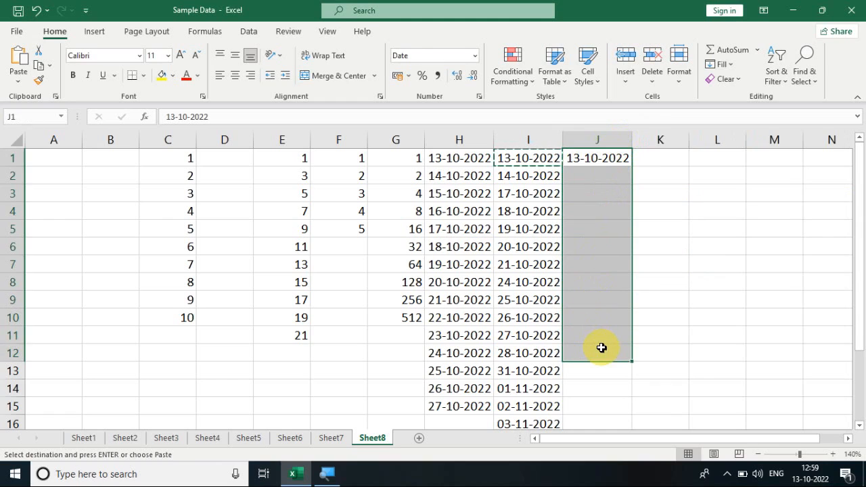
left_click(721, 64)
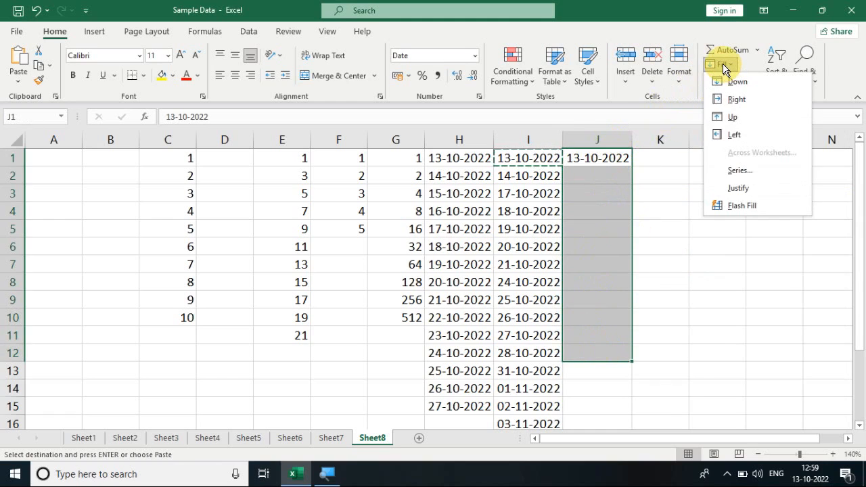
left_click(739, 170)
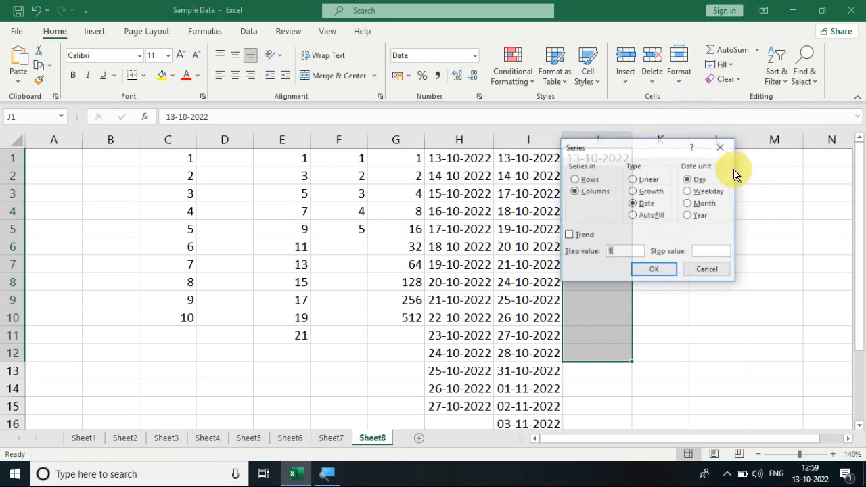
left_click(687, 202)
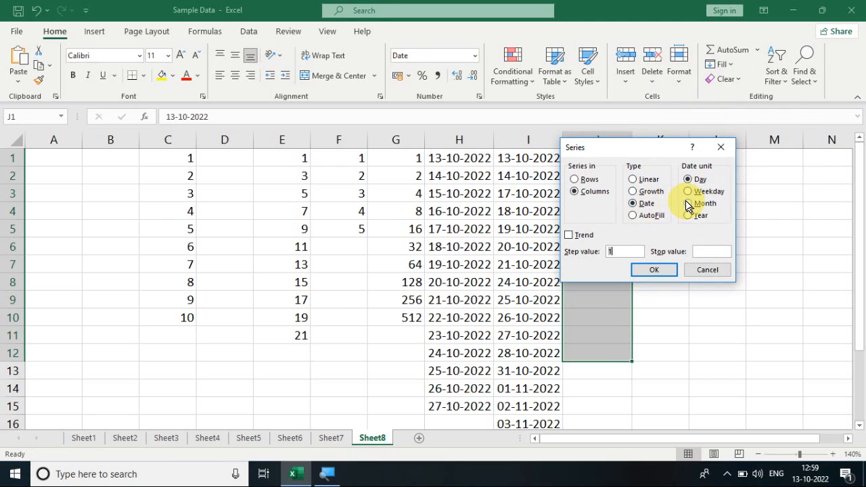
left_click(669, 267)
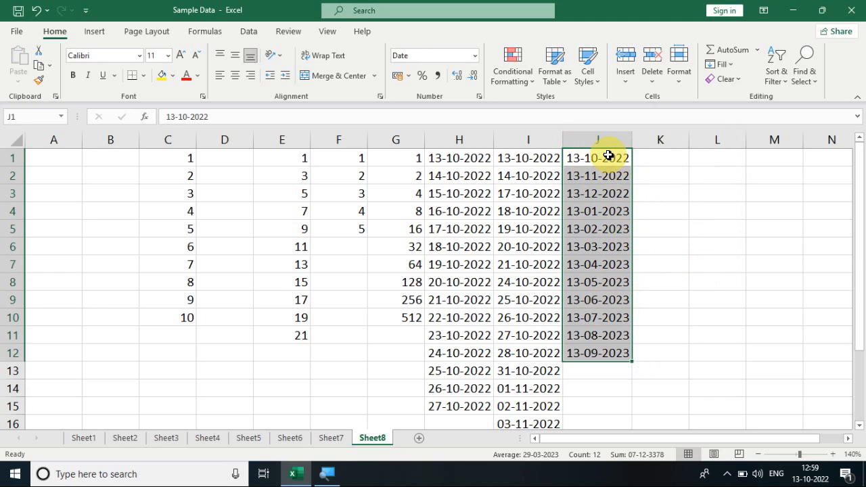
- Copy the date in J1 to K1 and autofit the width of column K
left_click(608, 156)
key("ctrl+c")
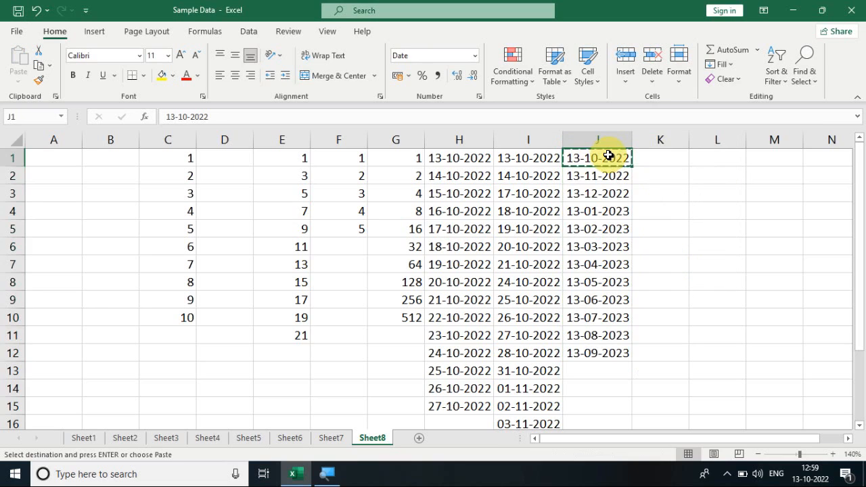
key("Right")
key("ctrl+v")
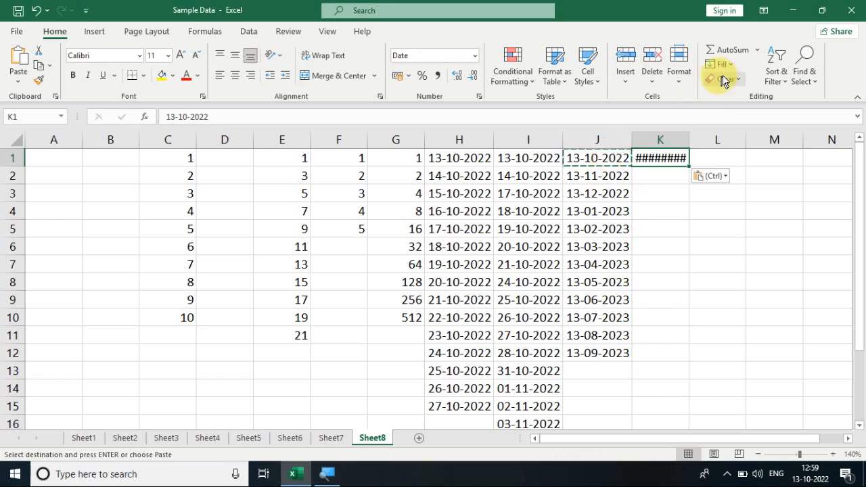
double_click(688, 133)
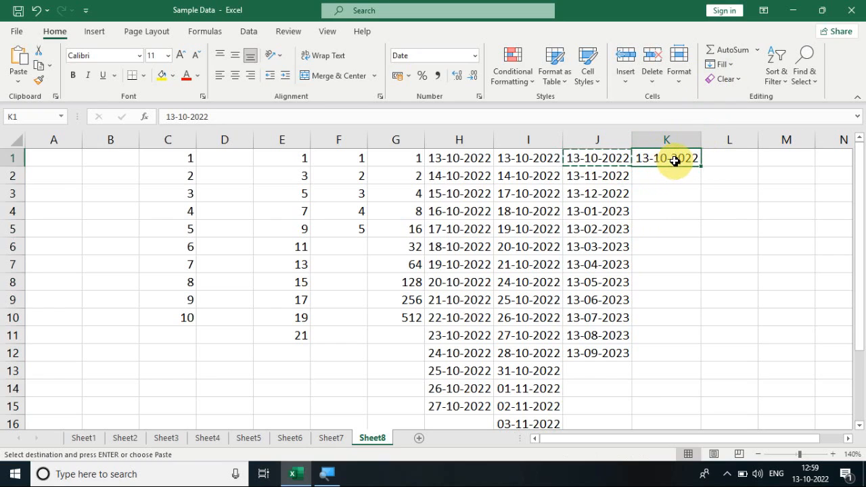
- Fill K1:K14 with a date series in columns, using Year as the date unit and step value 1
left_click_drag(674, 158, 679, 386)
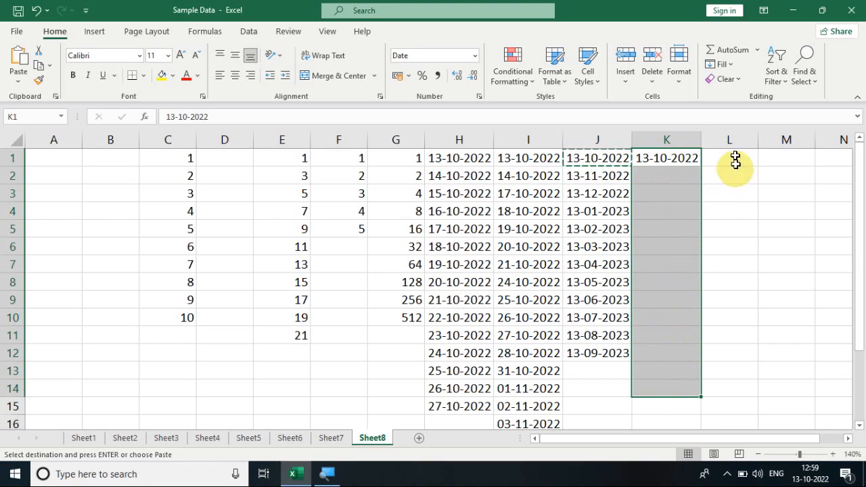
left_click(742, 85)
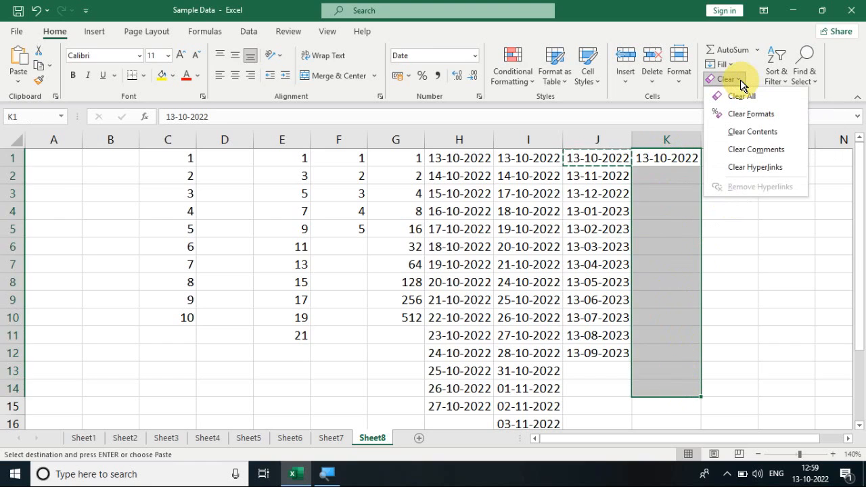
left_click(724, 64)
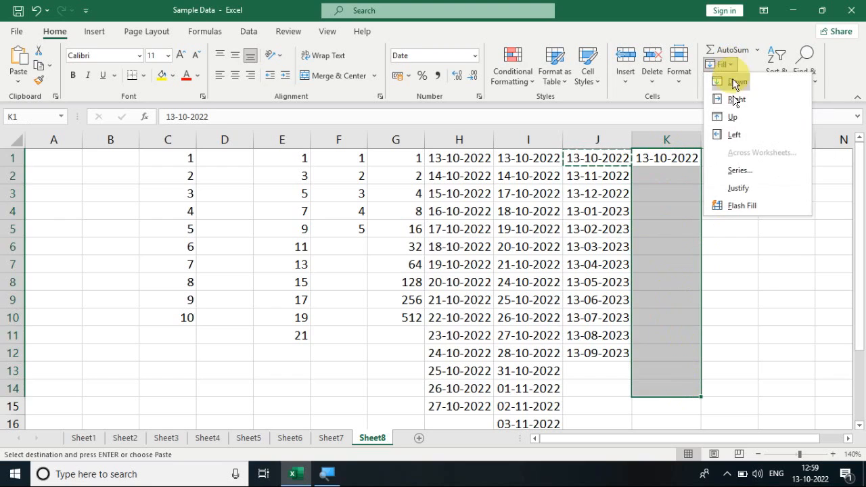
left_click(737, 171)
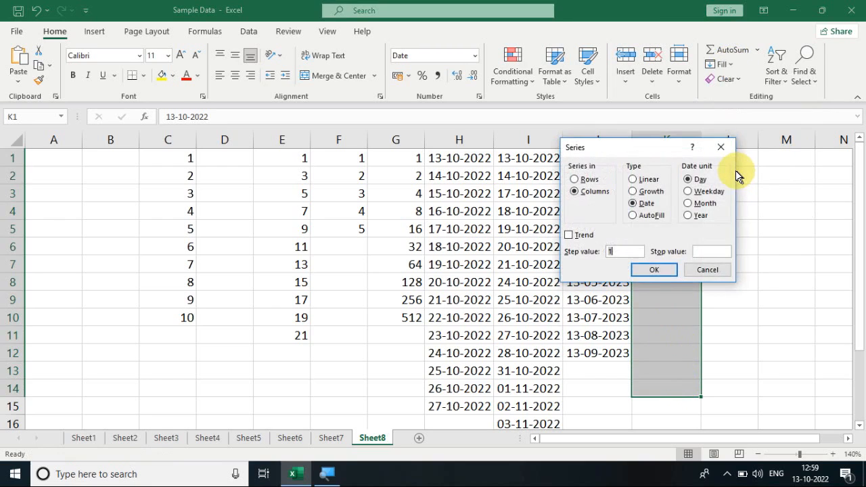
left_click(697, 218)
left_click(662, 271)
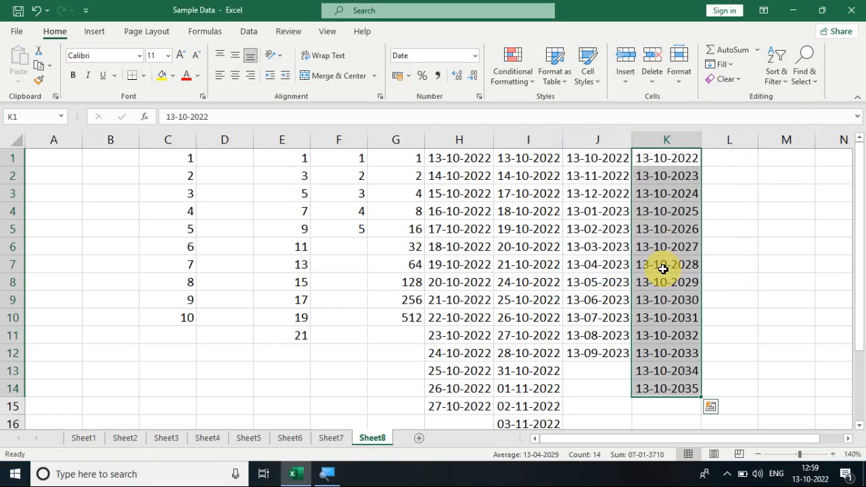
left_click(685, 161)
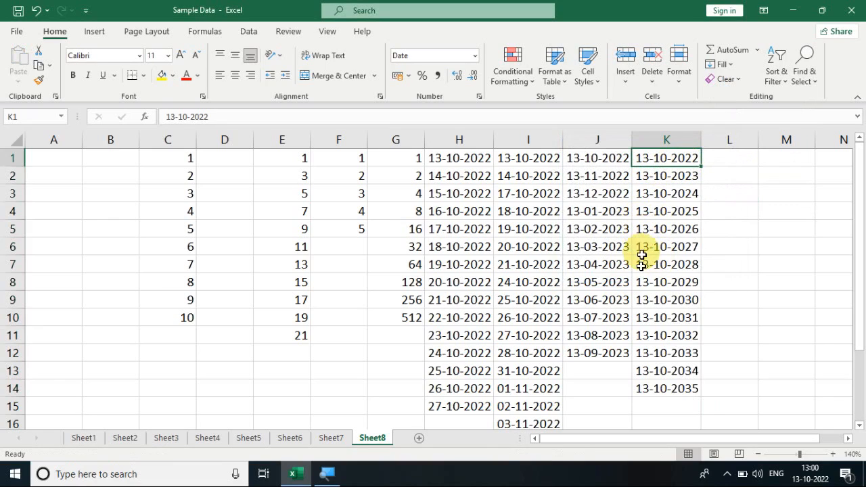
left_click(687, 332)
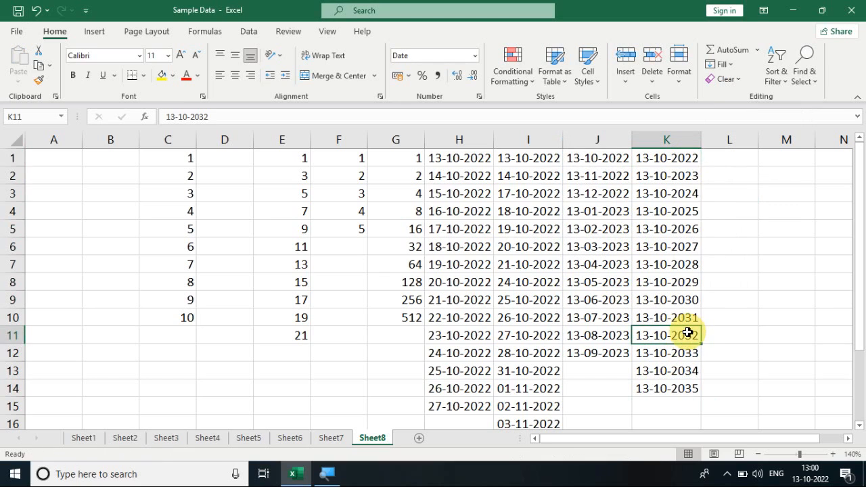
- Enter 1 in B2 and fill B2:B12 in columns using the AutoFill series type
left_click(103, 177)
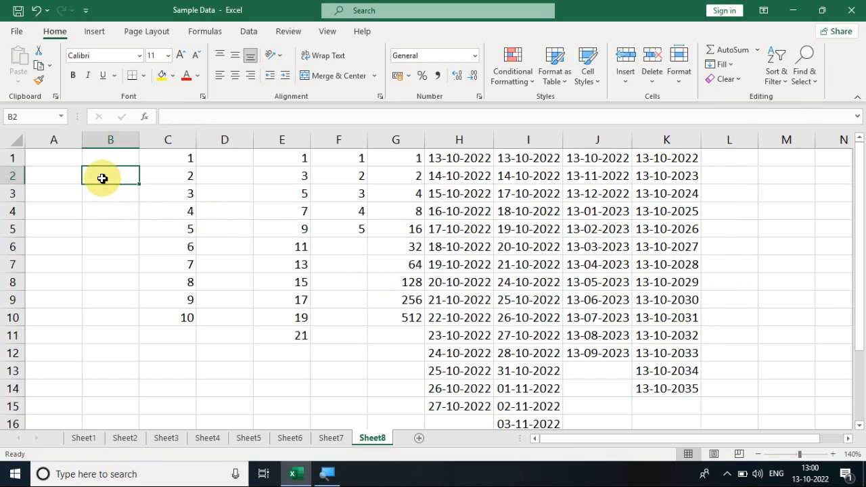
type("1")
key("Return")
left_click(101, 176)
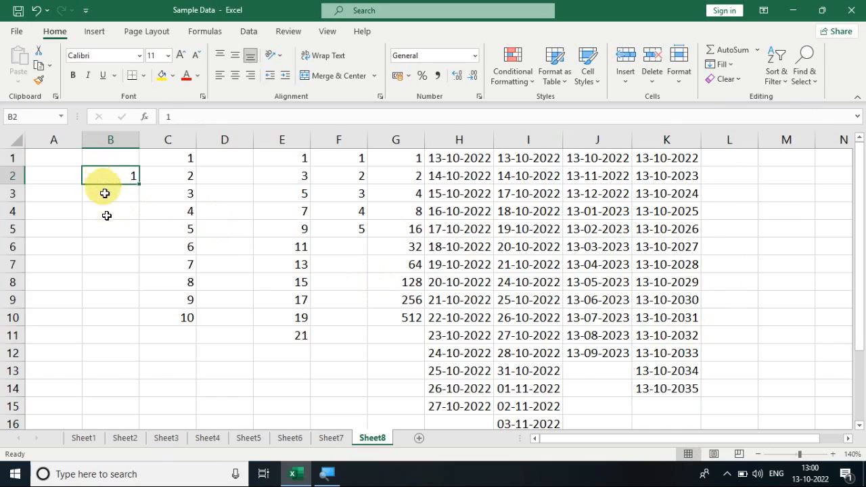
left_click_drag(105, 194, 113, 350)
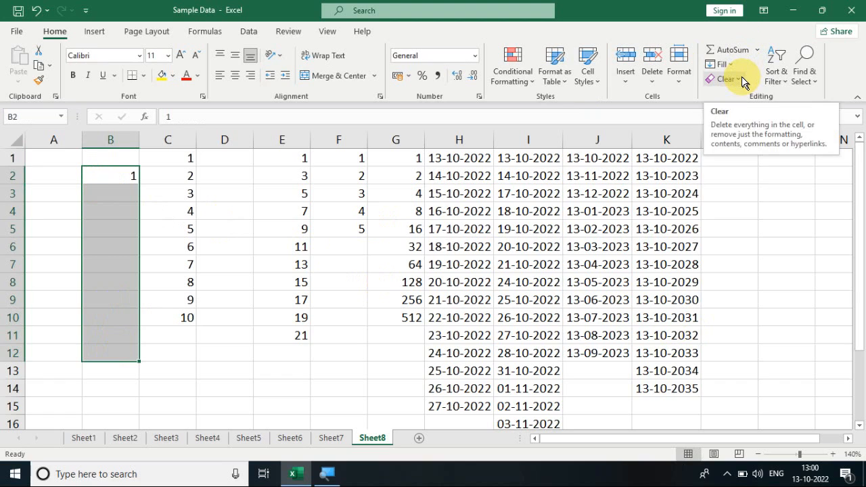
left_click(722, 64)
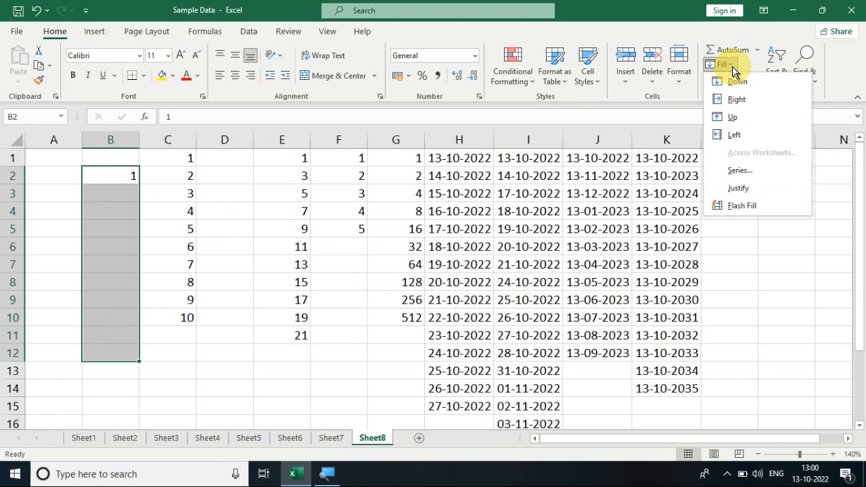
left_click(738, 171)
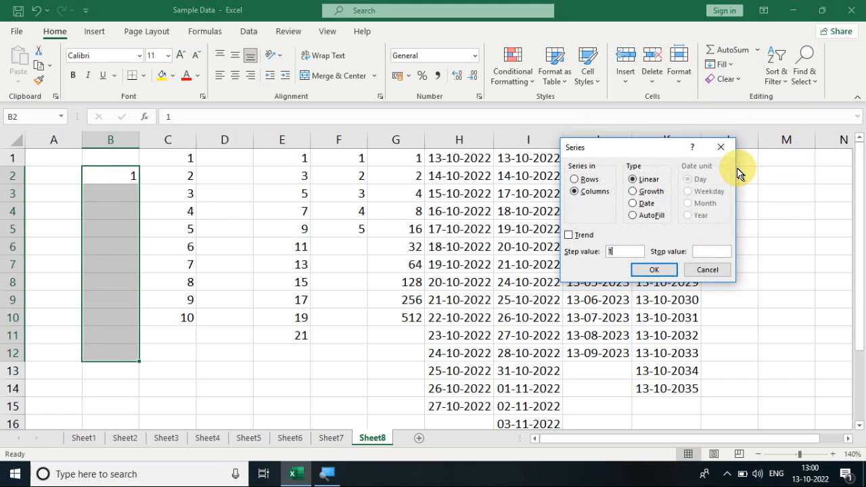
left_click(650, 216)
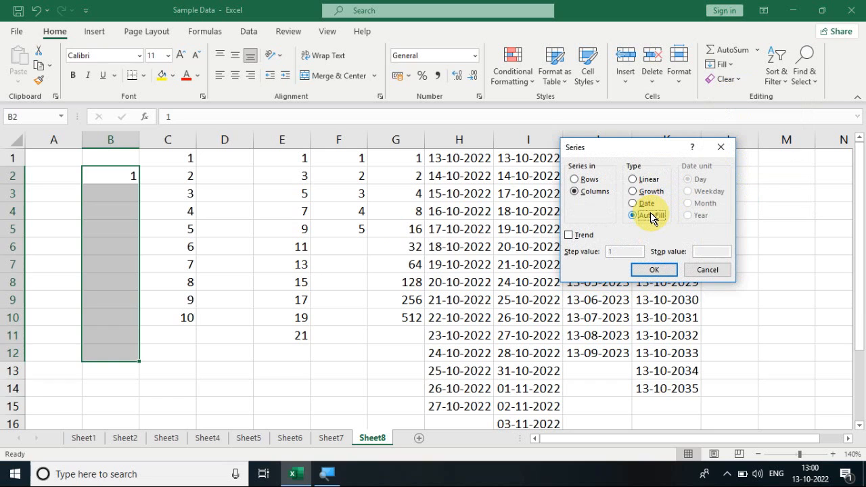
left_click(654, 270)
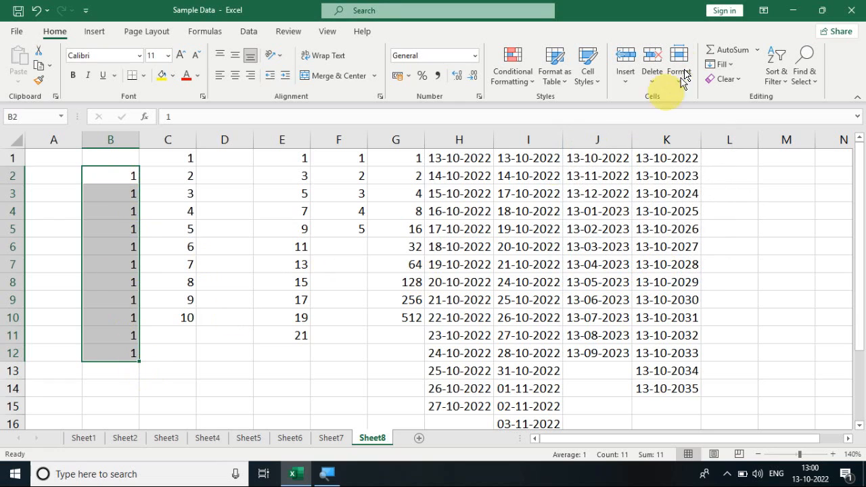
left_click(733, 67)
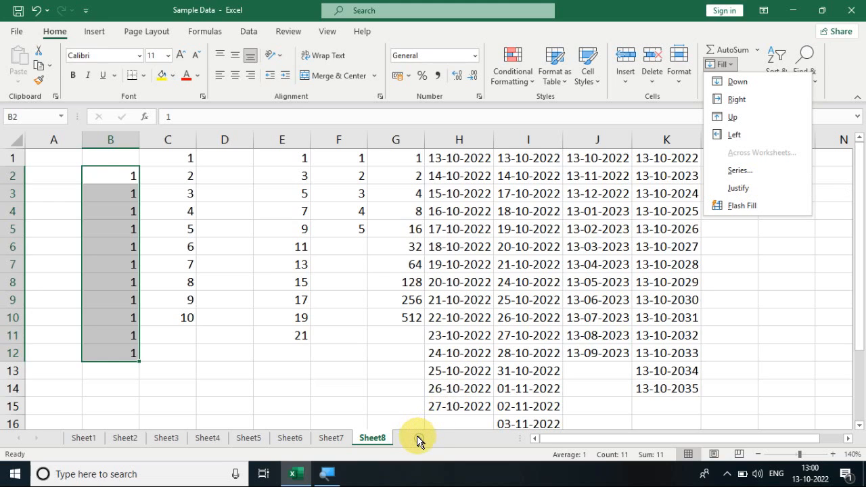
key("Escape")
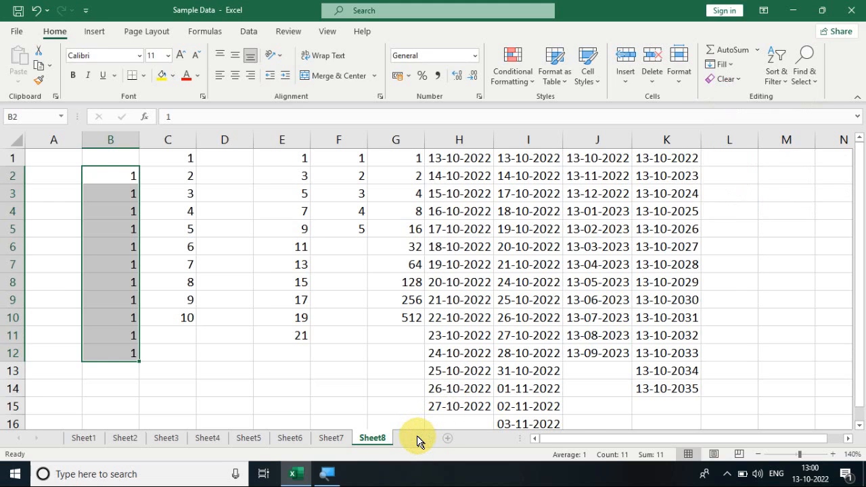
- Add a new worksheet after Sheet8 and set its zoom to 160%
left_click(418, 439)
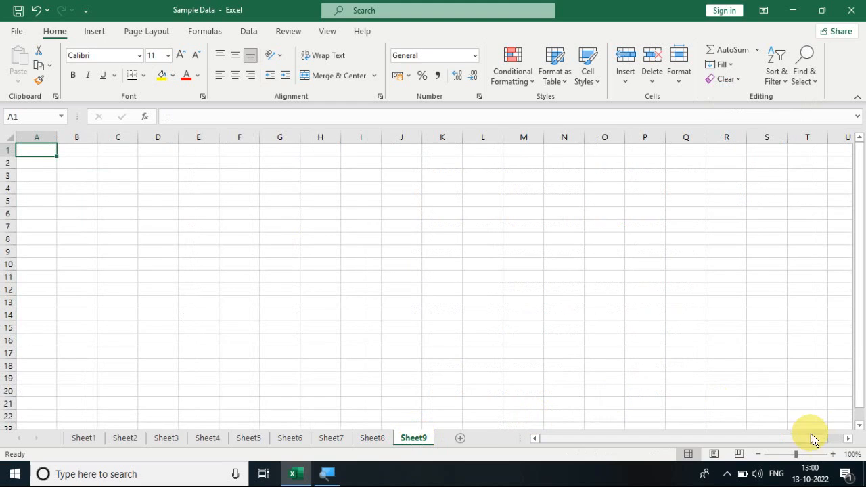
left_click(833, 454)
left_click(834, 455)
left_click(834, 454)
left_click(834, 454)
left_click(834, 454)
left_click(834, 454)
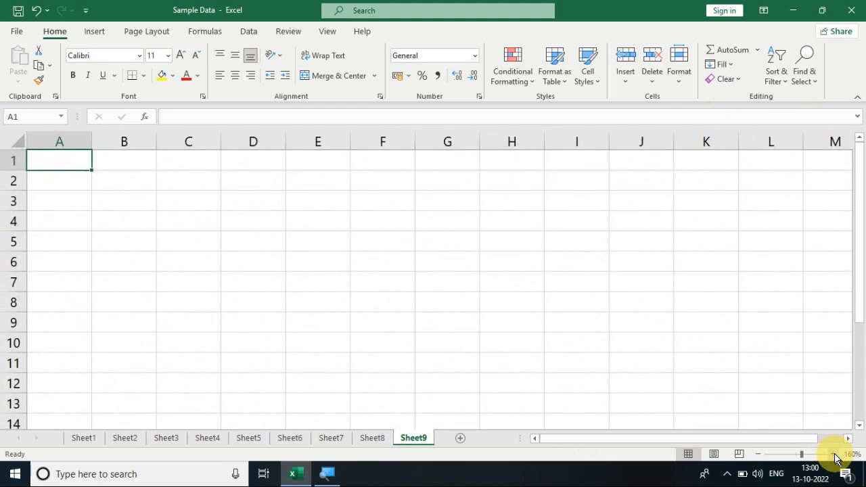
- Begin the text in A1 with "Microsoft excel is an example of spreadsheet program and it can used to create different types of"
type("Mic")
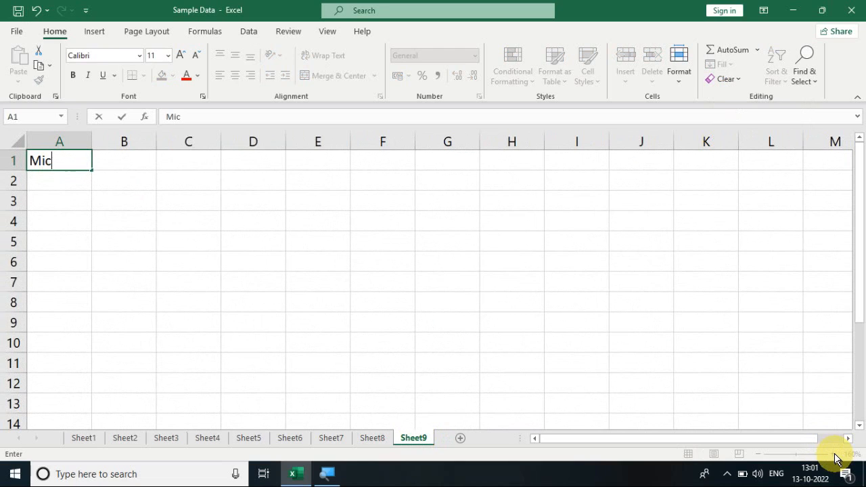
type("rosoft ex")
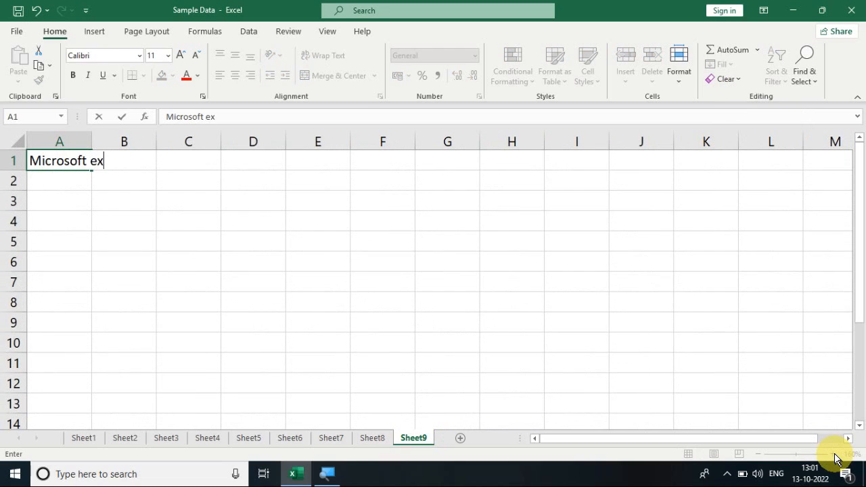
type("cel is an ex")
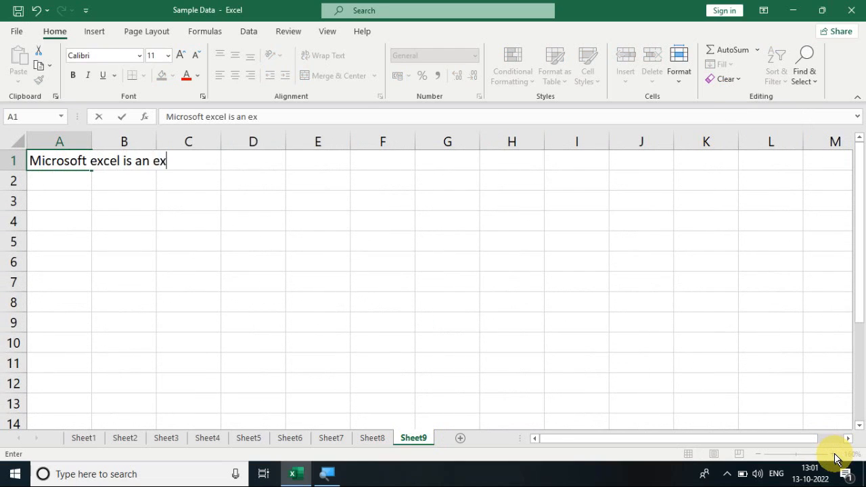
type("ample of ")
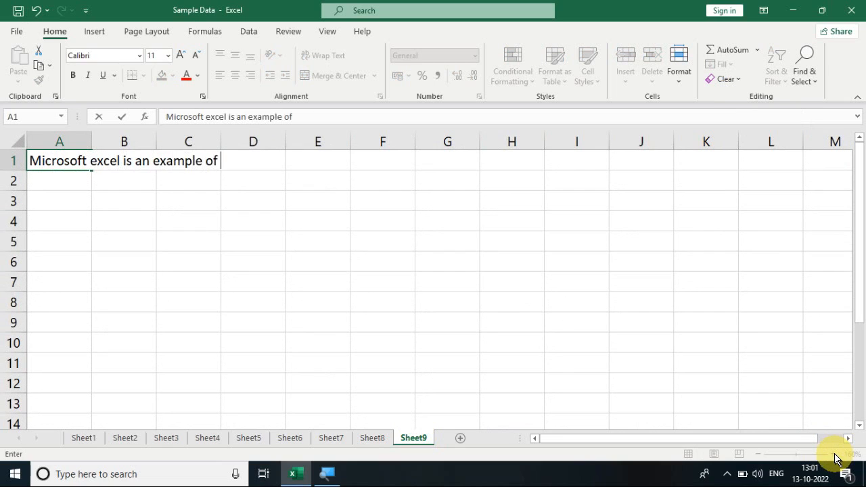
type("spreadsheet progra")
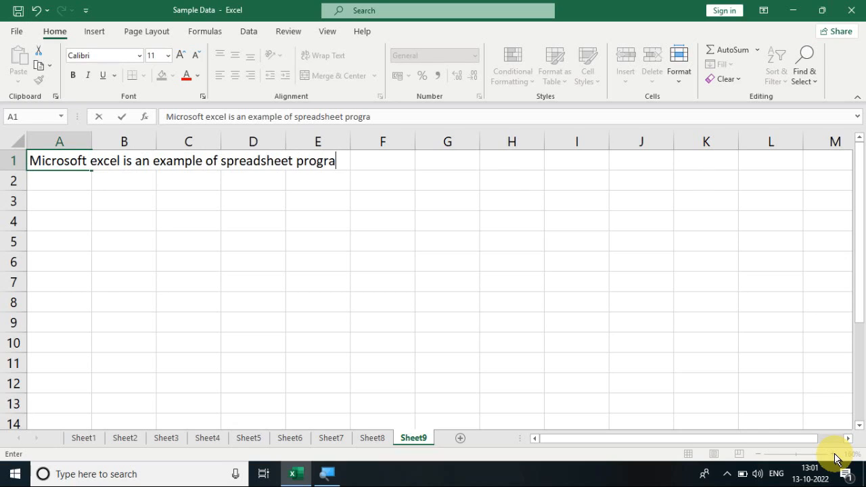
type("m and it ca ")
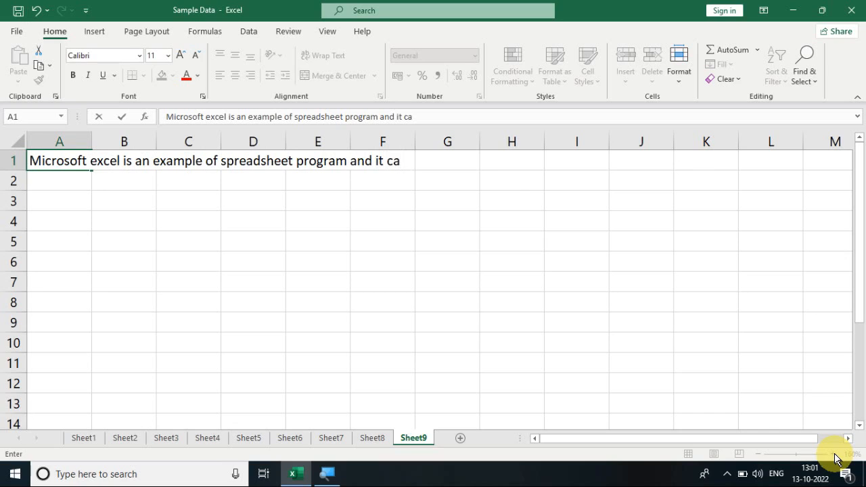
type("n used to cr")
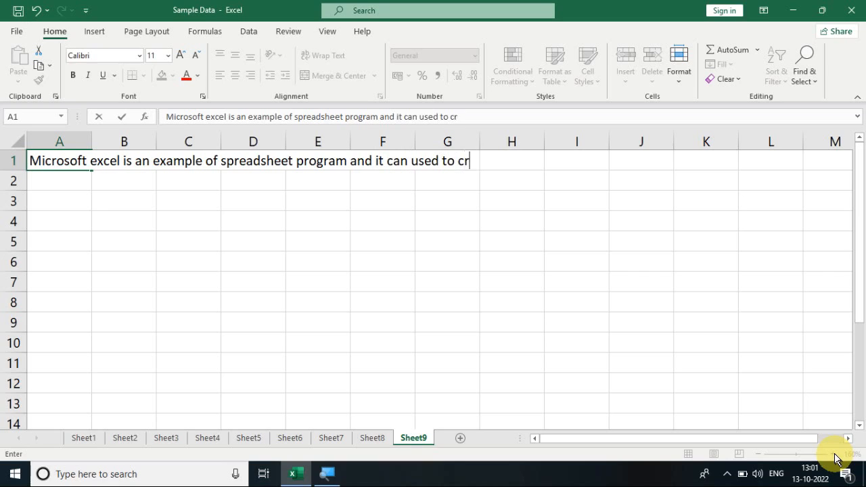
type("eate differ")
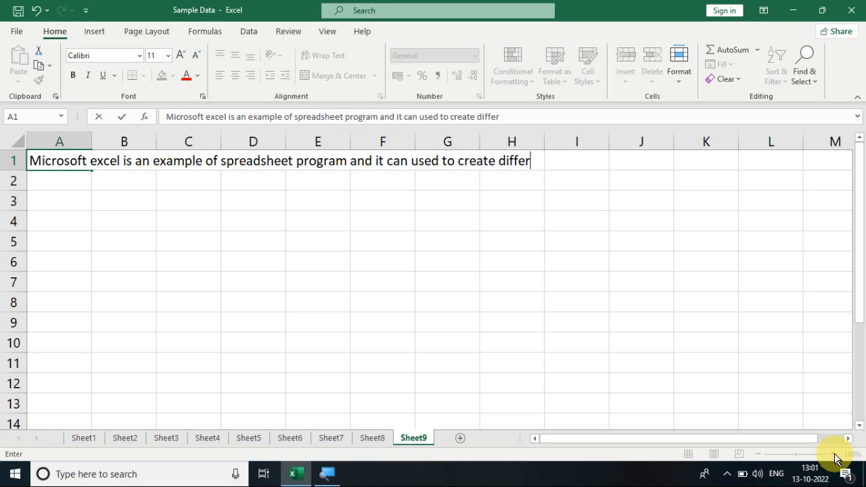
type("ent types of ")
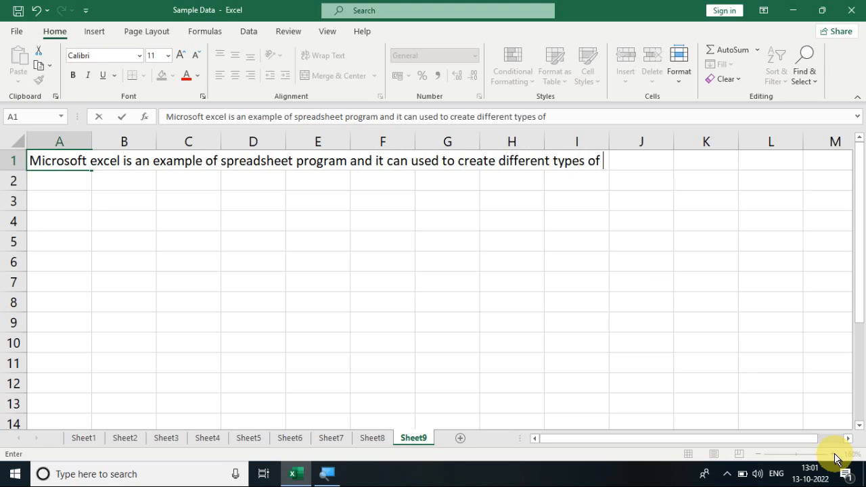
type("dou")
- Complete the A1 text with "documents like marksheet, result sheet, sales and purchase invoice." and reselect the cell
key("BackSpace")
type("cuments")
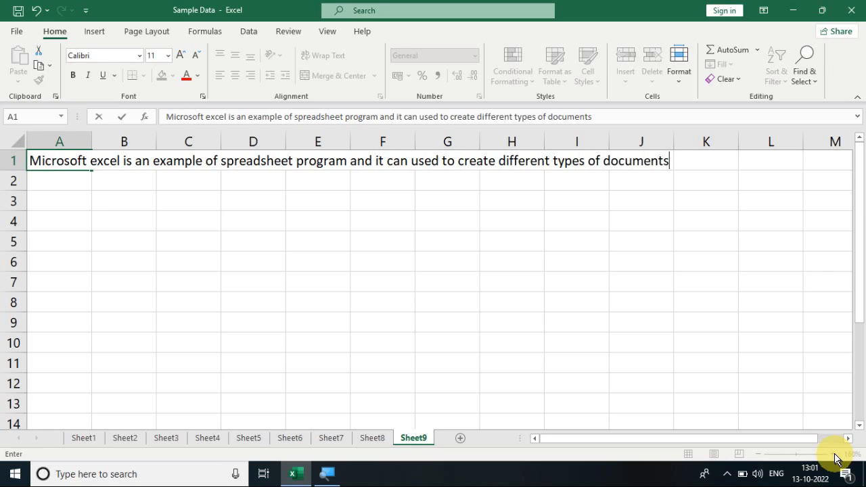
type(" like marksshee")
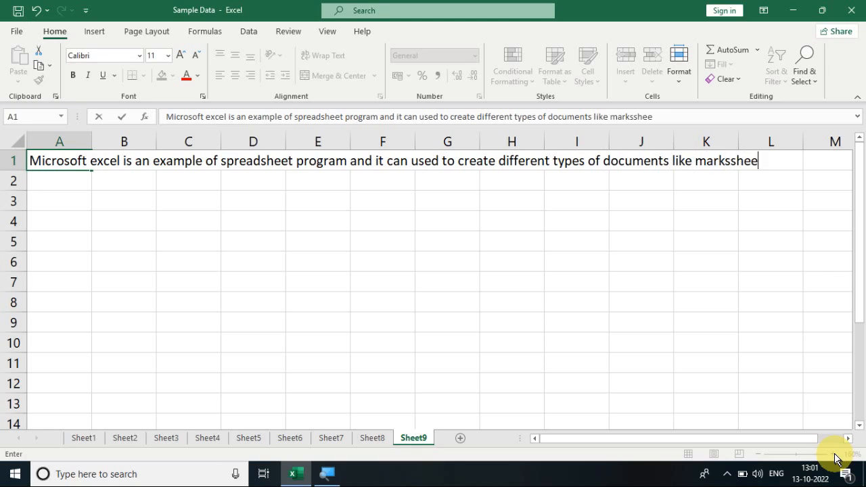
key("BackSpace")
key("BackSpace")
key("BackSpace")
key("BackSpace")
type("heet, result s")
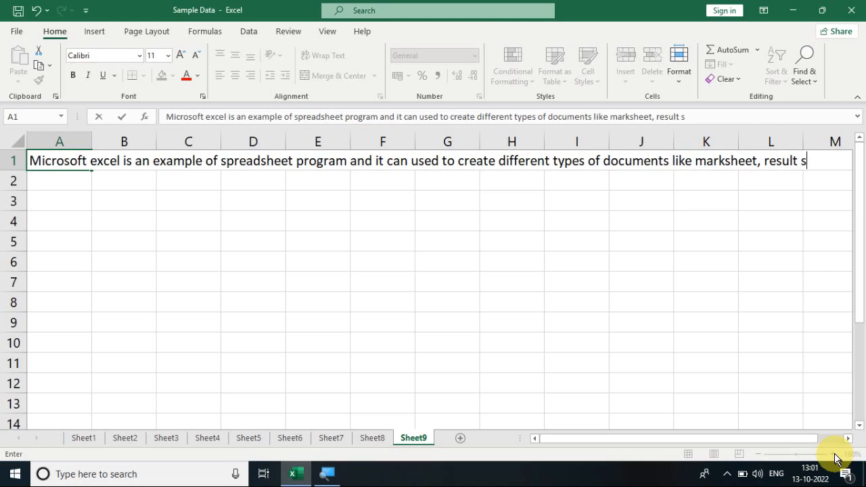
type("heet, sales and ")
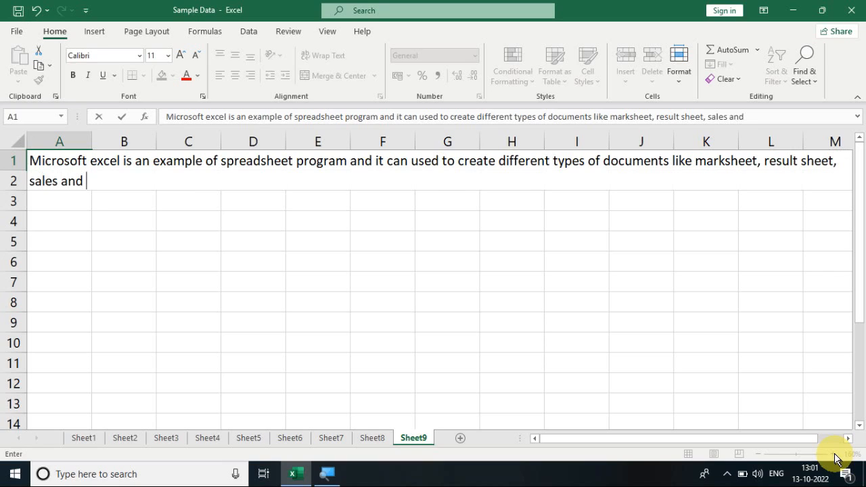
type("purchase ")
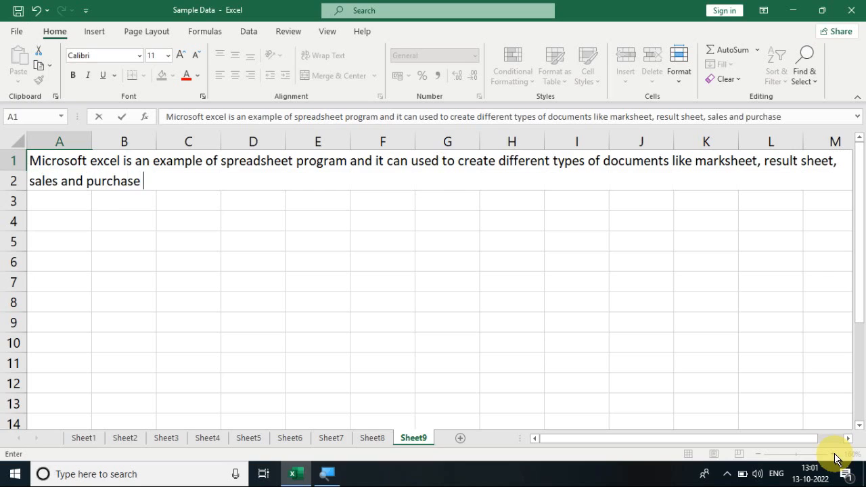
type("invo")
key("BackSpace")
type("voice.")
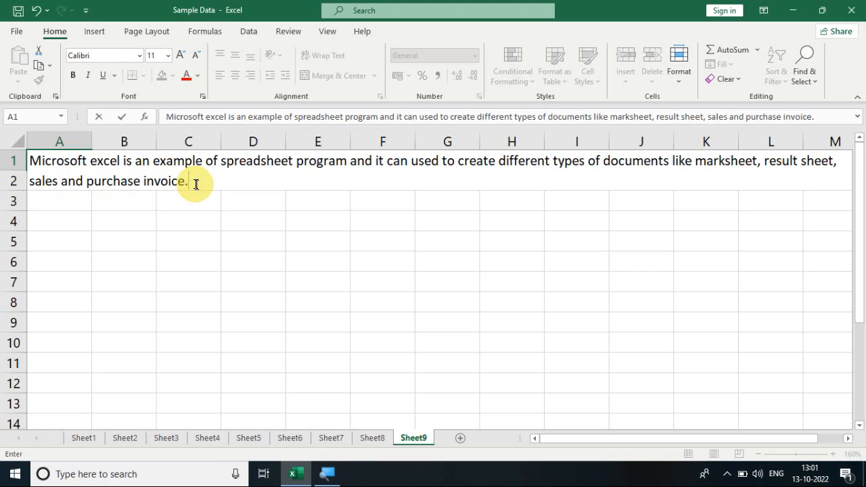
key("Return")
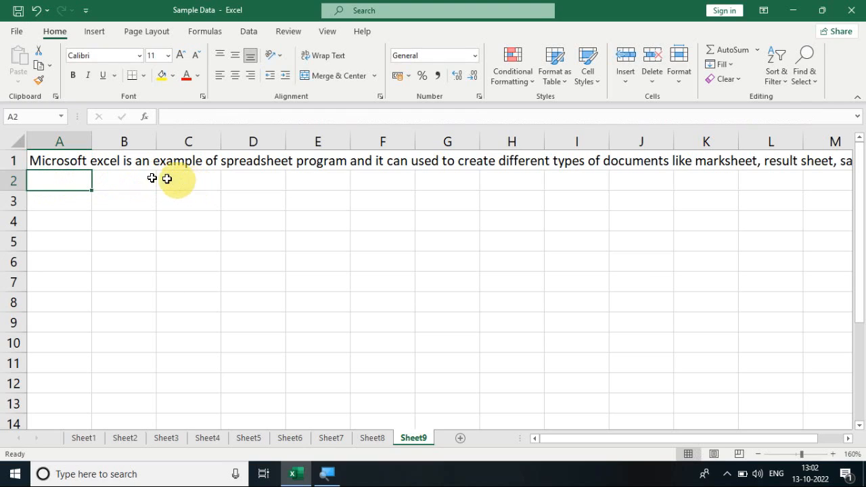
left_click(71, 160)
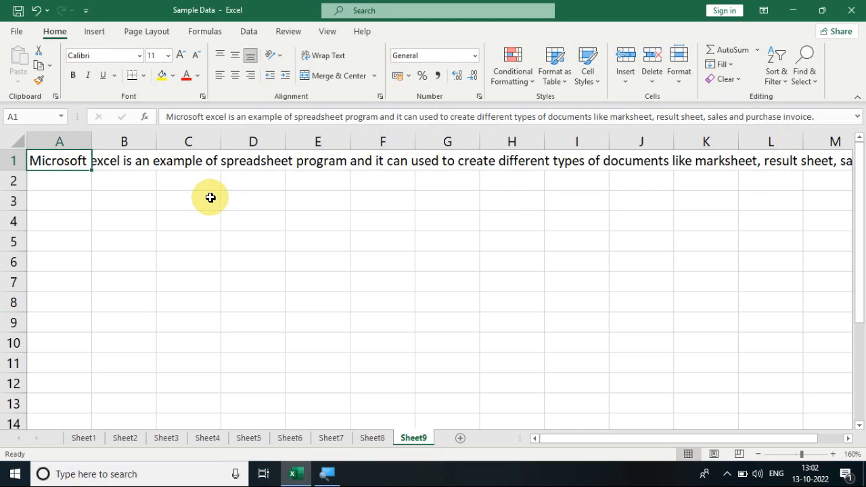
left_click(115, 205)
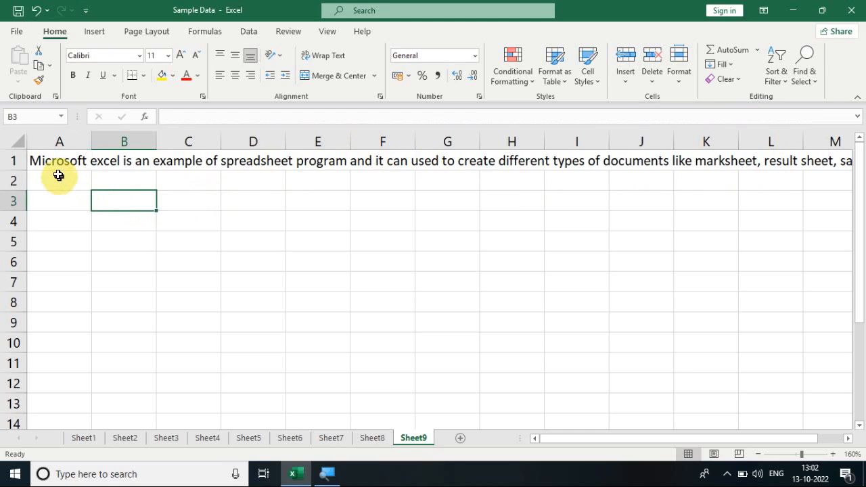
left_click_drag(49, 161, 403, 261)
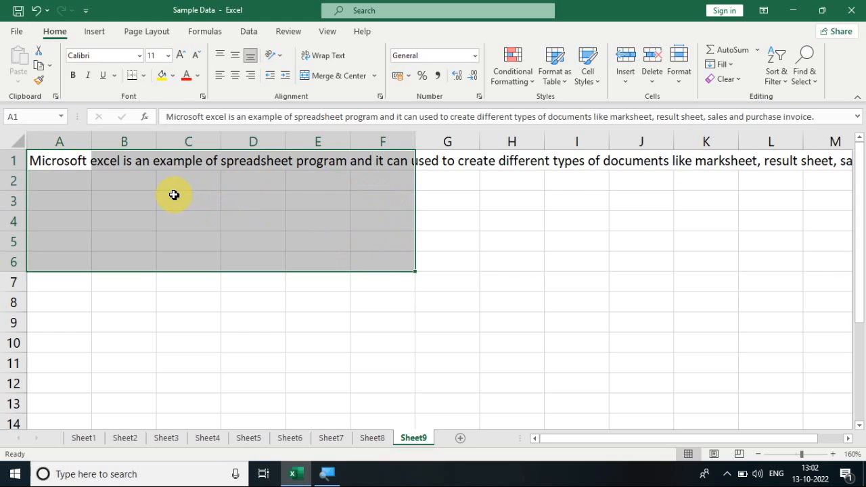
left_click(97, 188)
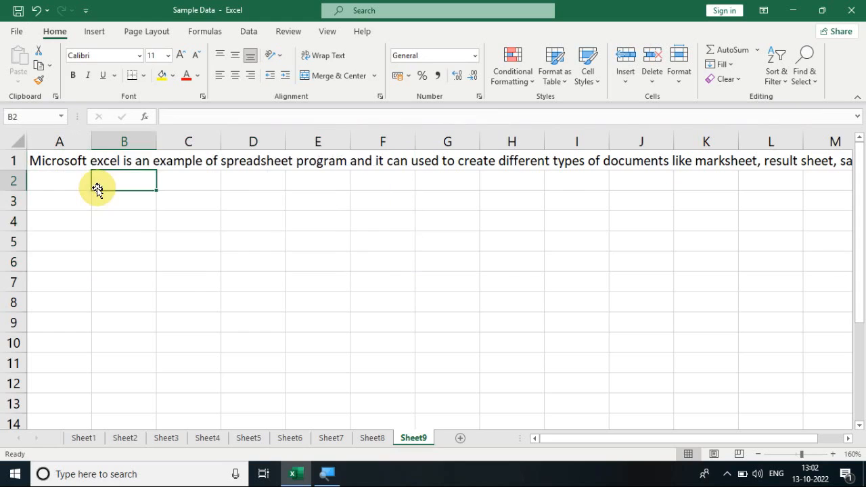
left_click(67, 163)
left_click_drag(68, 163, 413, 313)
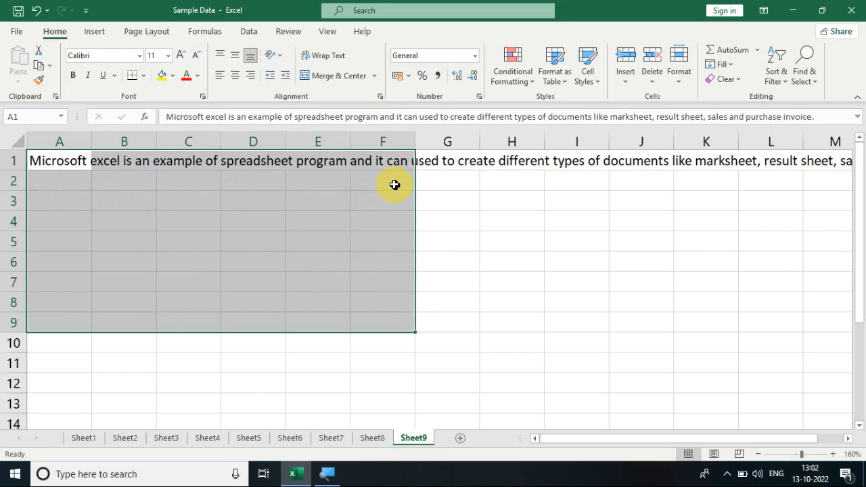
left_click(195, 299)
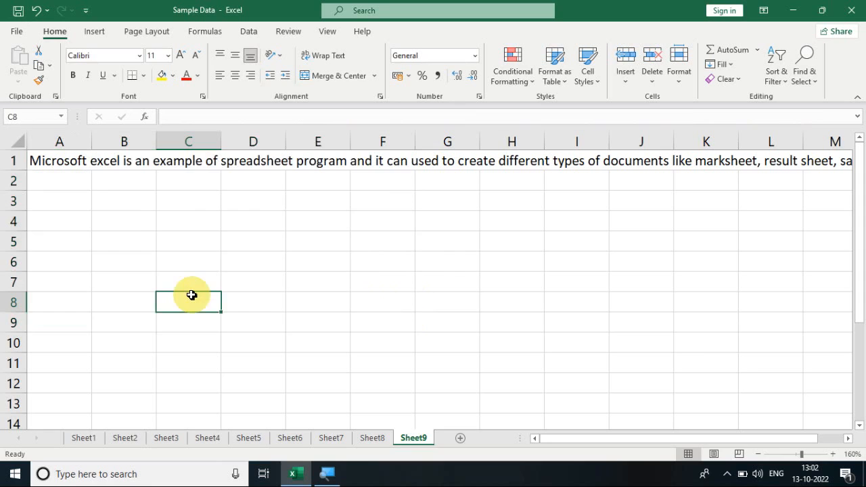
left_click_drag(269, 199, 361, 246)
left_click(228, 318)
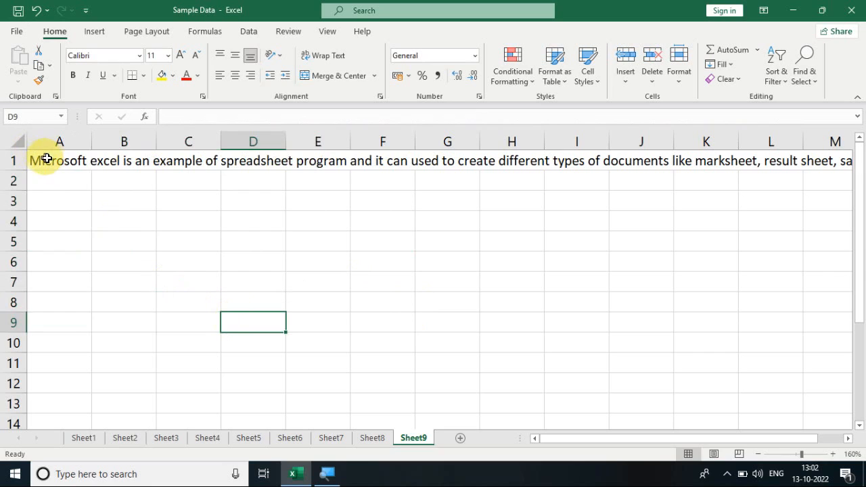
- Justify the long A1 text across the range A1:F9 using the Fill Justify option
left_click_drag(48, 160, 370, 312)
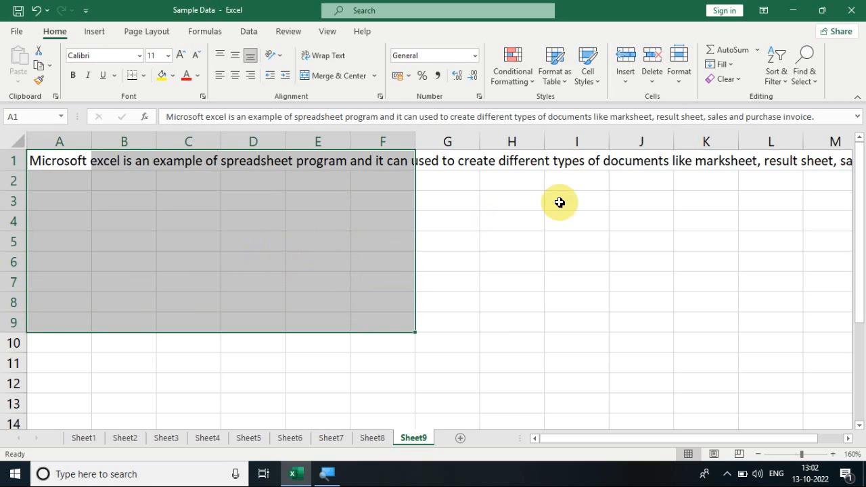
left_click(727, 68)
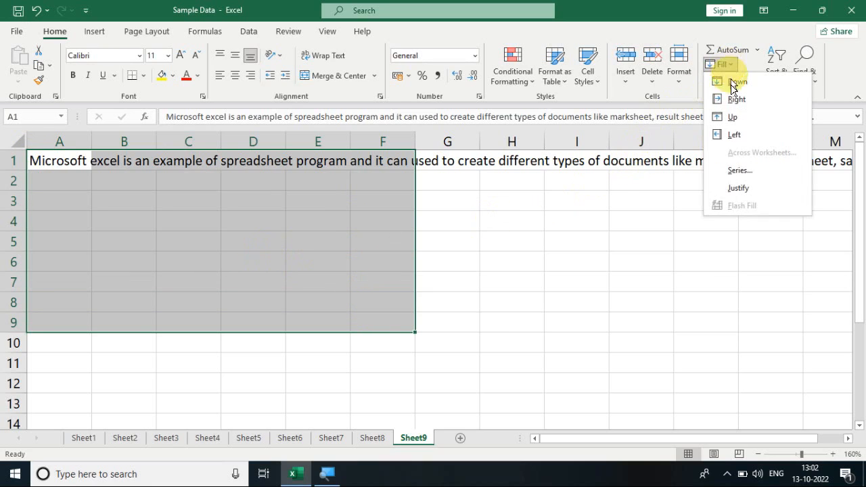
left_click(750, 189)
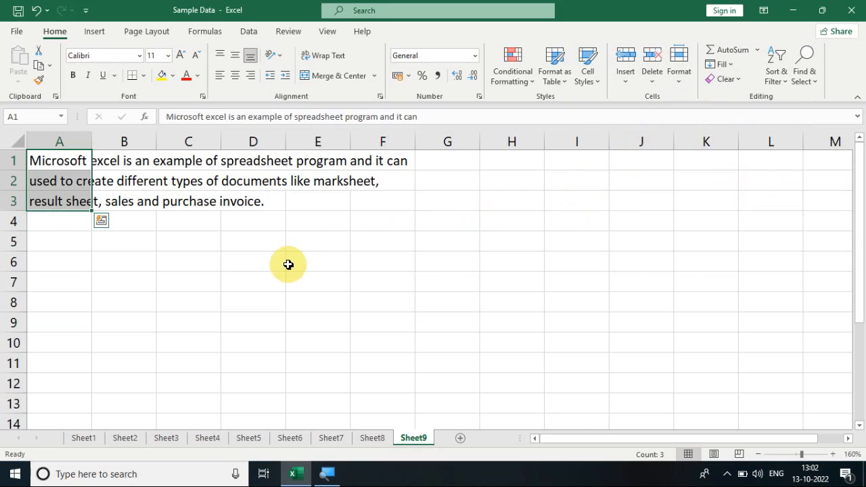
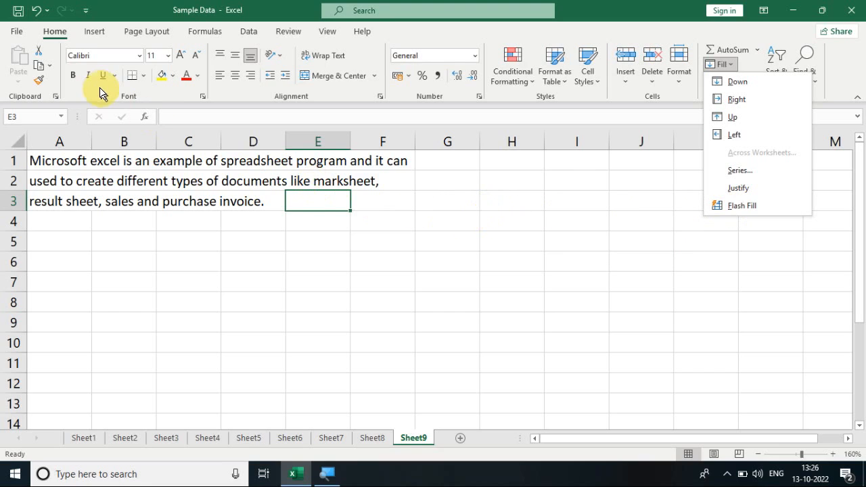
- Make sure Automatically Flash Fill is enabled in the Advanced editing options of Excel and save the options
left_click(18, 32)
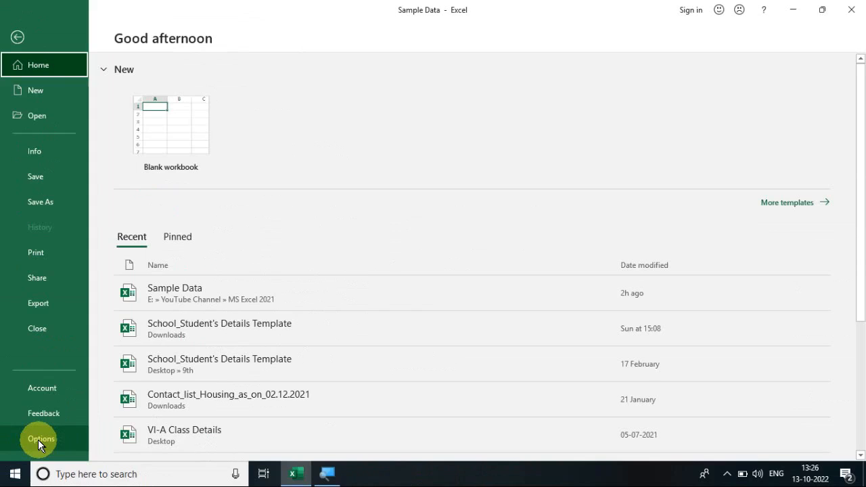
left_click(39, 441)
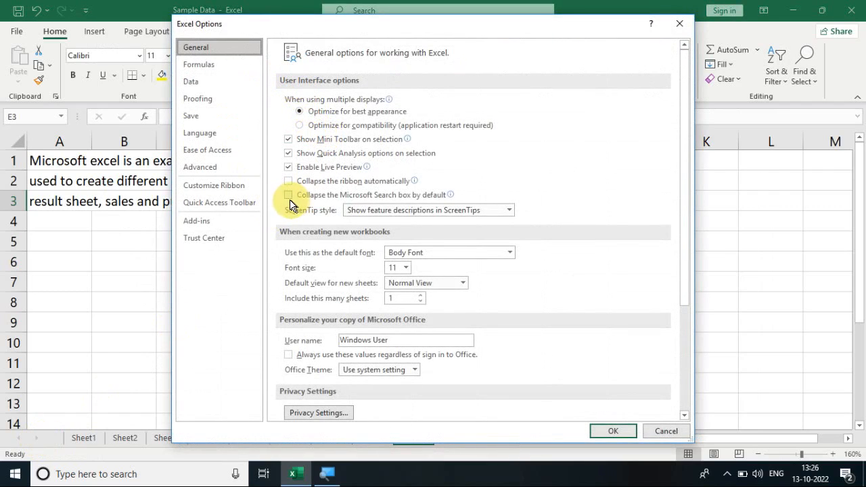
left_click(226, 170)
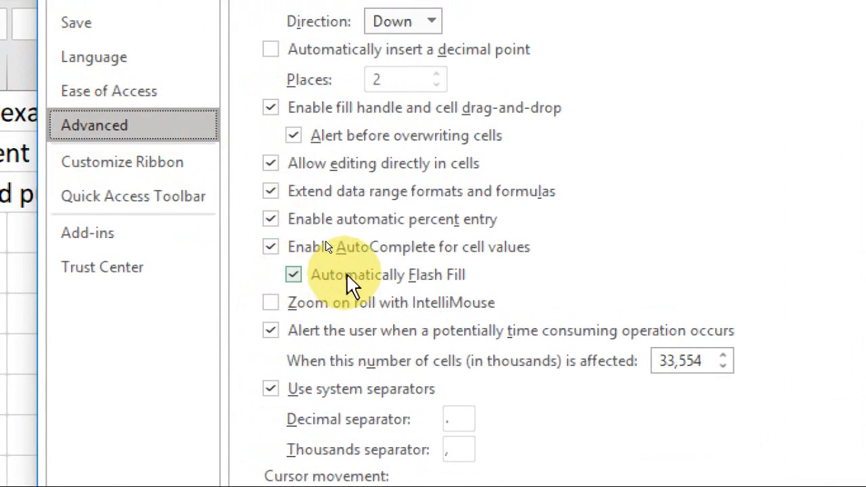
left_click(295, 274)
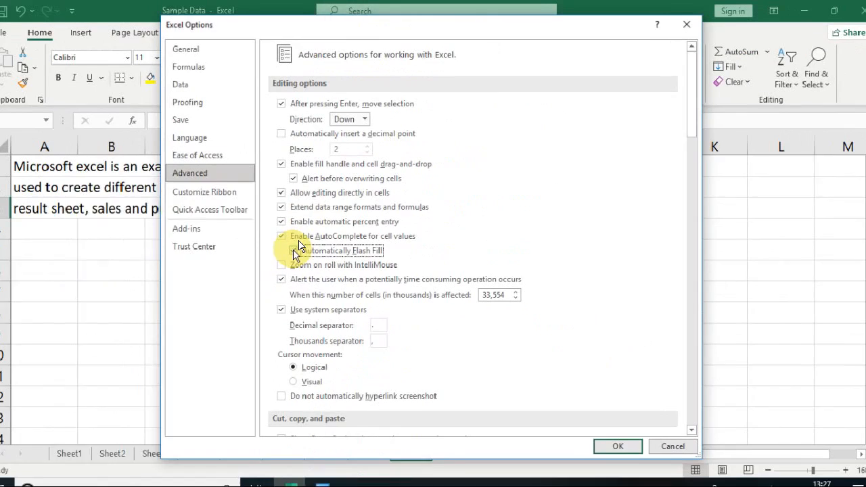
left_click(294, 274)
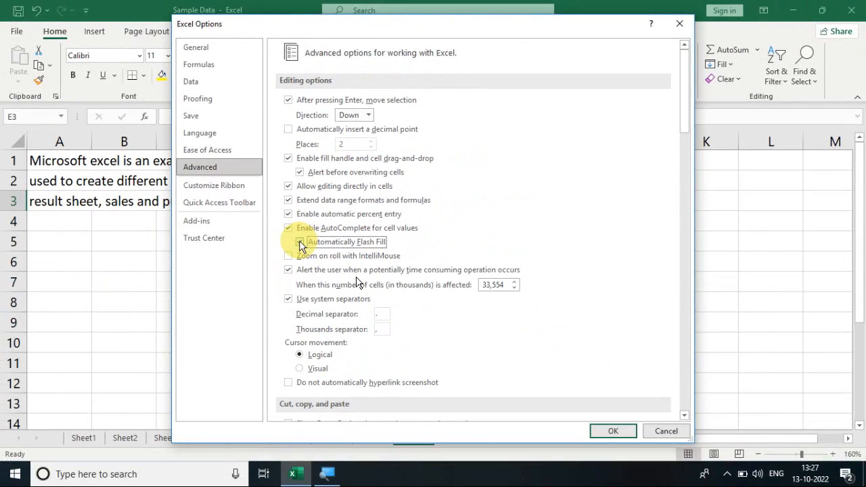
left_click(597, 432)
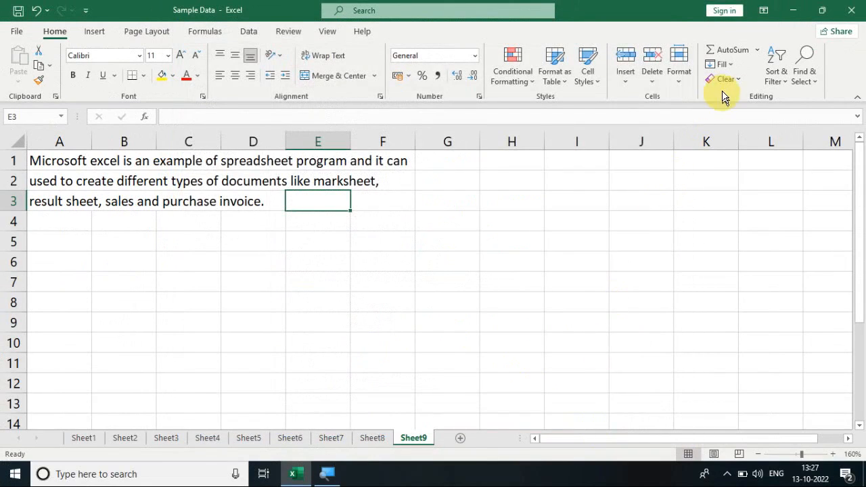
- Switch to Sheet2 with the complete names table and clear the selection of the range B2:F8
left_click(722, 64)
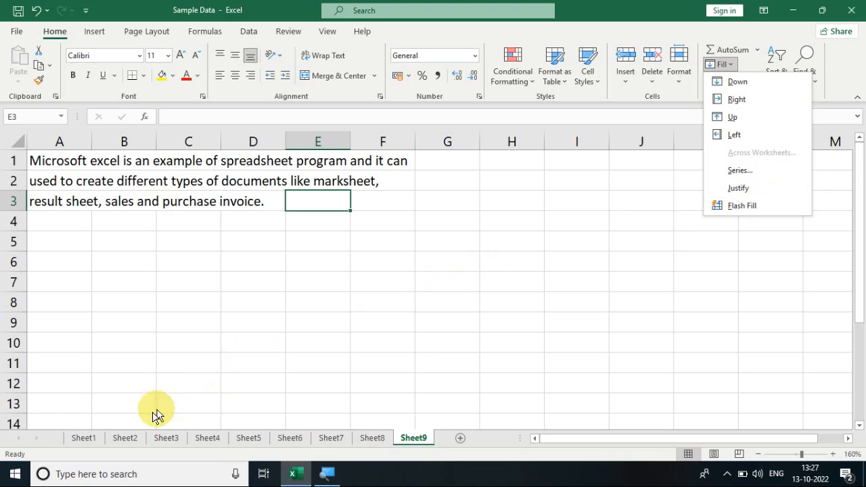
left_click(133, 440)
left_click(132, 440)
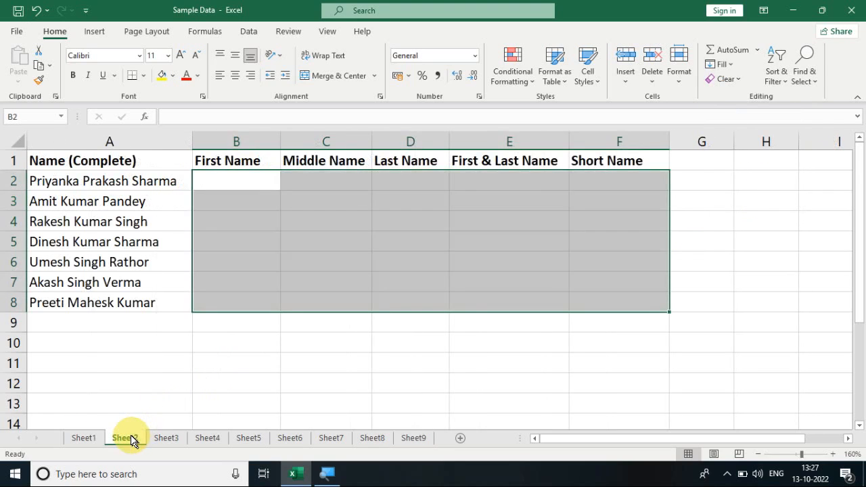
left_click(177, 355)
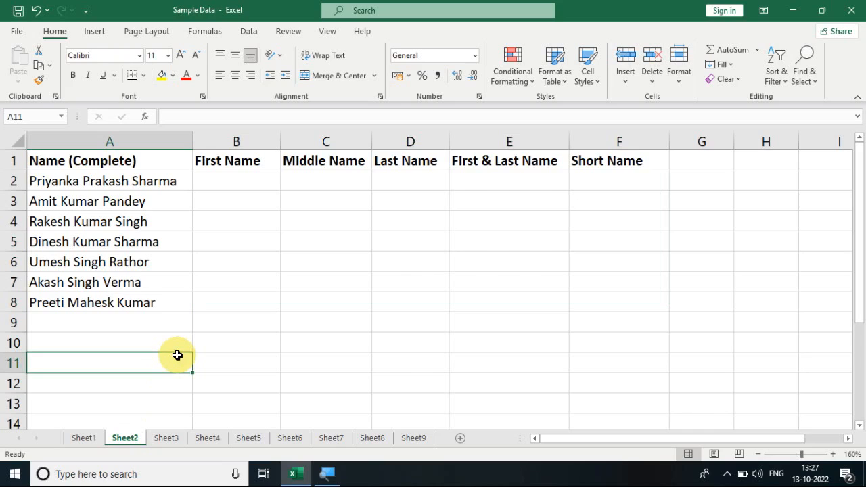
- Examine the complete name in A2, the name-part columns beside it and the description of the Flash Fill option
left_click(144, 181)
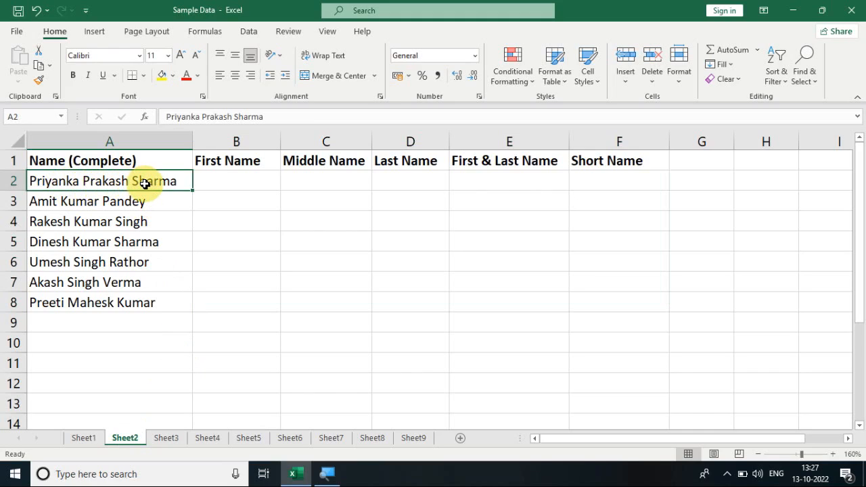
left_click(228, 162)
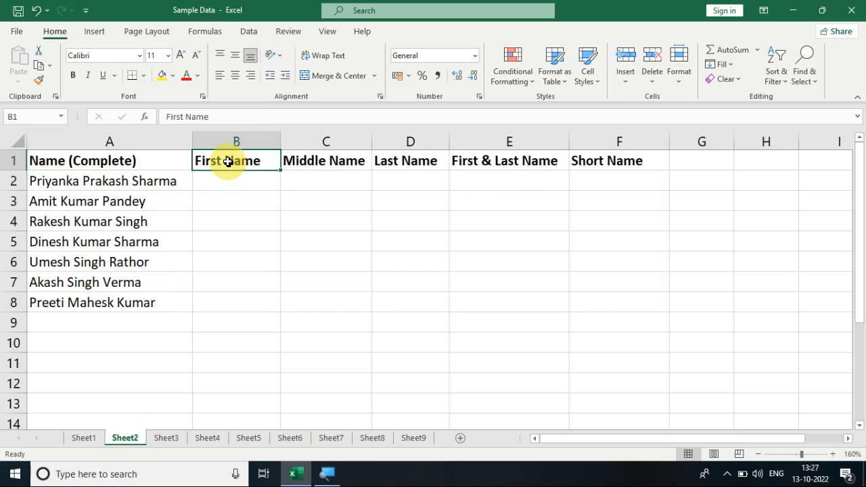
left_click(314, 160)
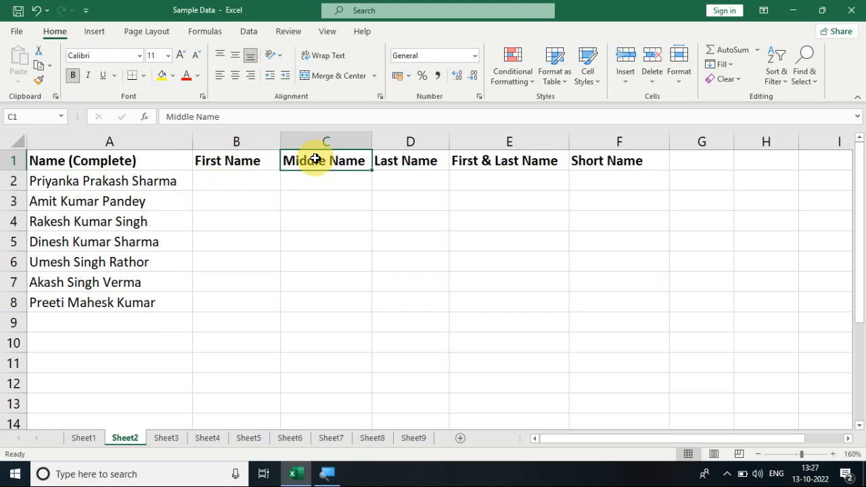
left_click(250, 180)
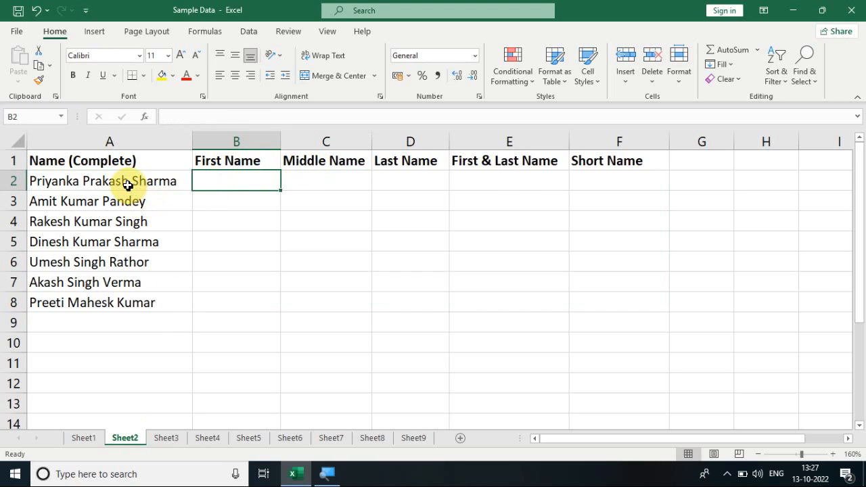
left_click(309, 177)
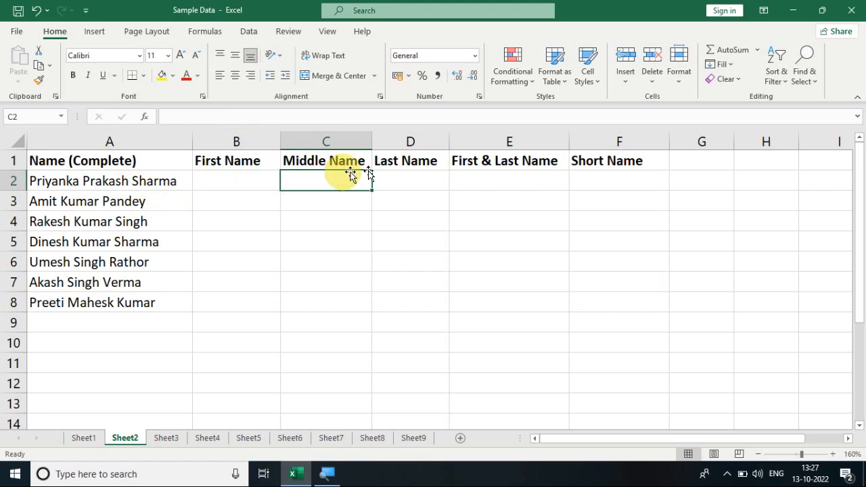
left_click(409, 174)
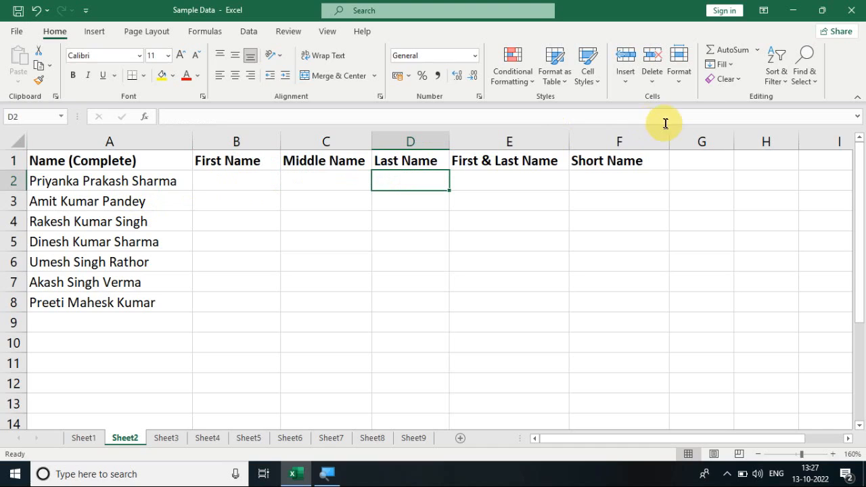
left_click(725, 65)
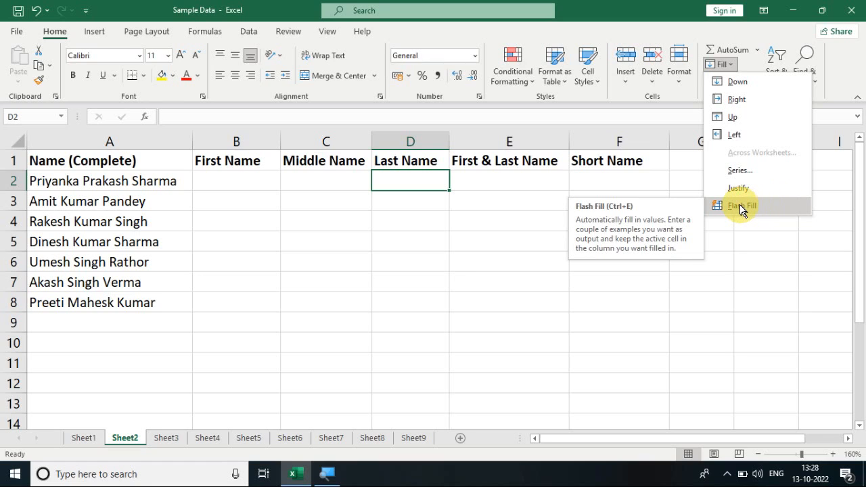
left_click(335, 234)
- Enter the first name of the person in A2 as the example in cell B2
left_click(228, 179)
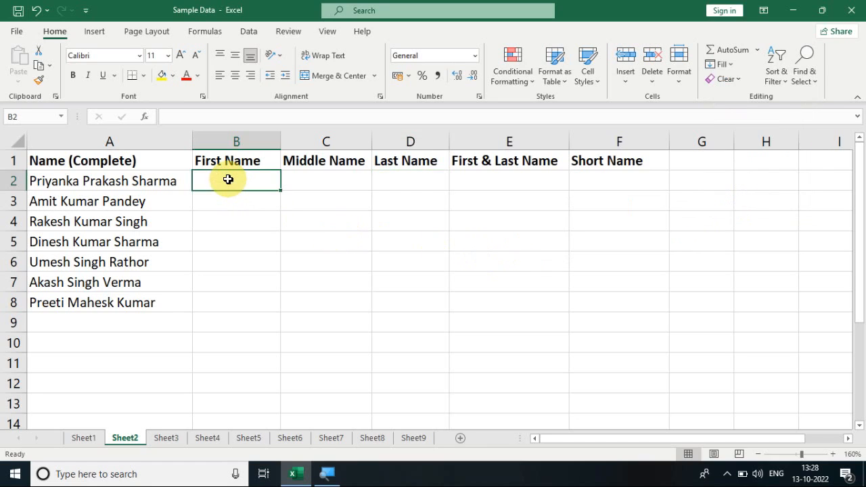
type("P")
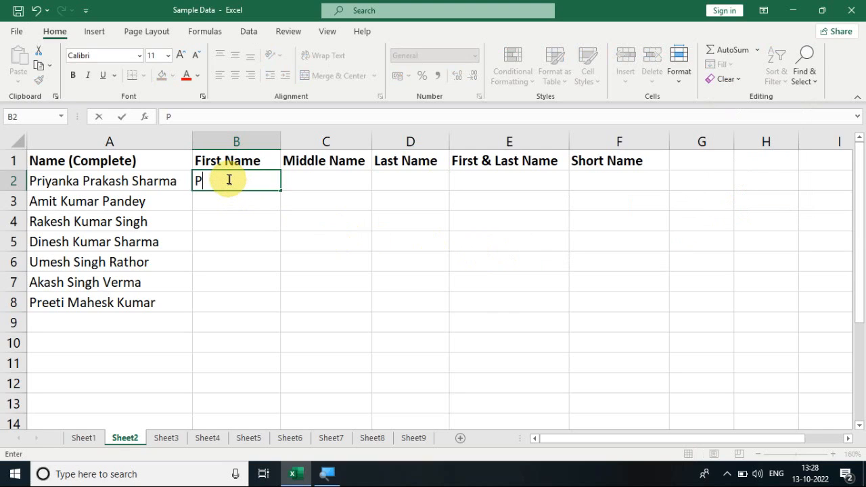
type("riyanka")
left_click(299, 206)
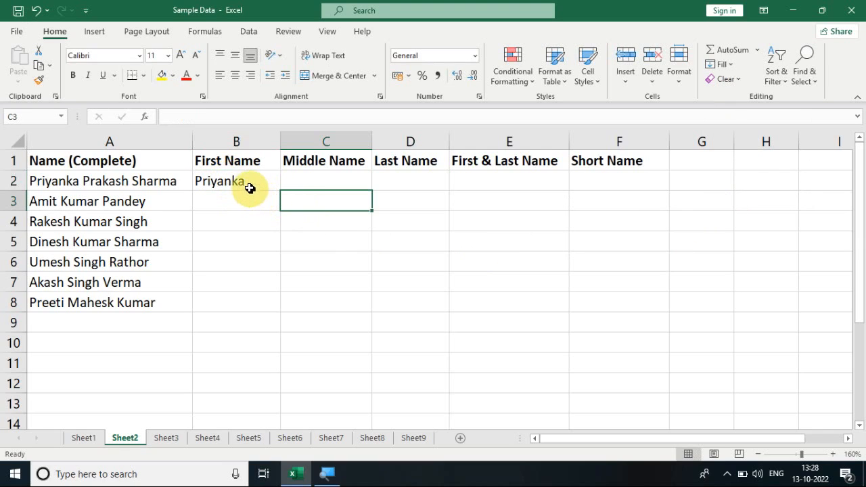
- Flash Fill the First Name column across B2:B8 from the example in B2 and check the filled cells
left_click_drag(243, 184, 244, 305)
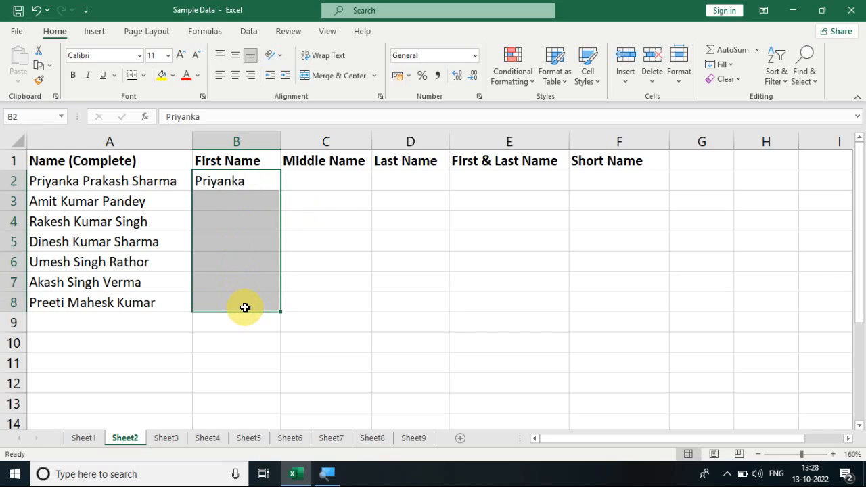
left_click(724, 65)
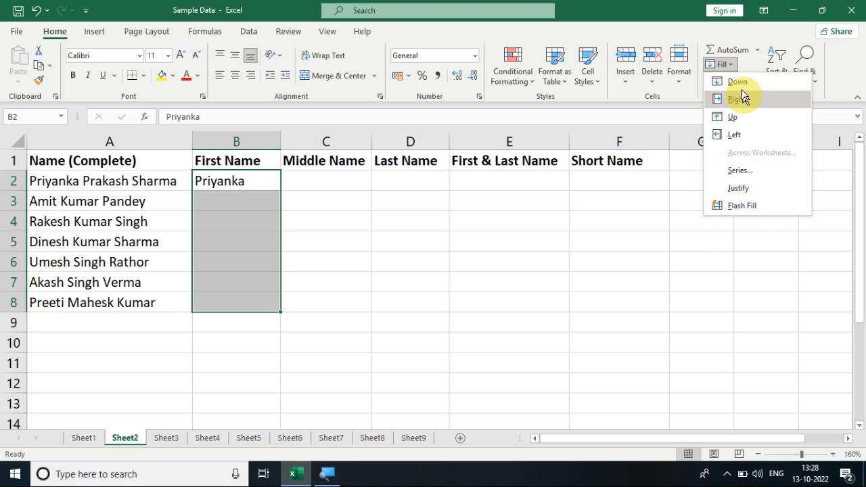
left_click(754, 212)
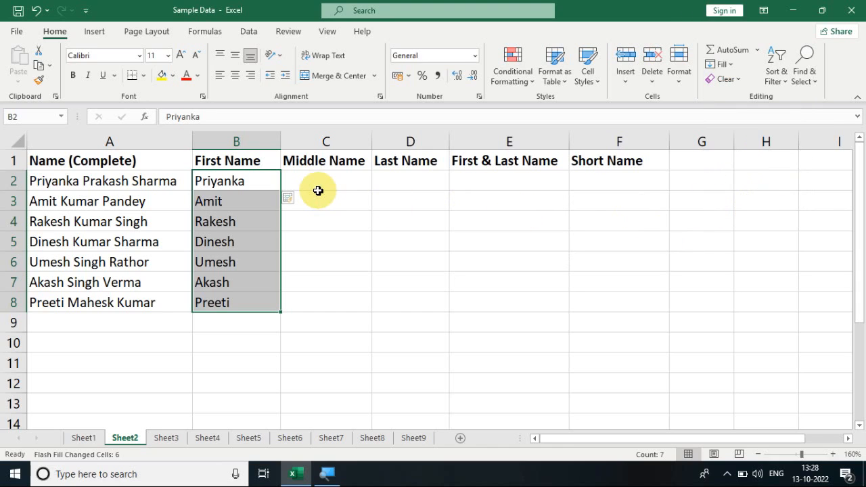
left_click(207, 182)
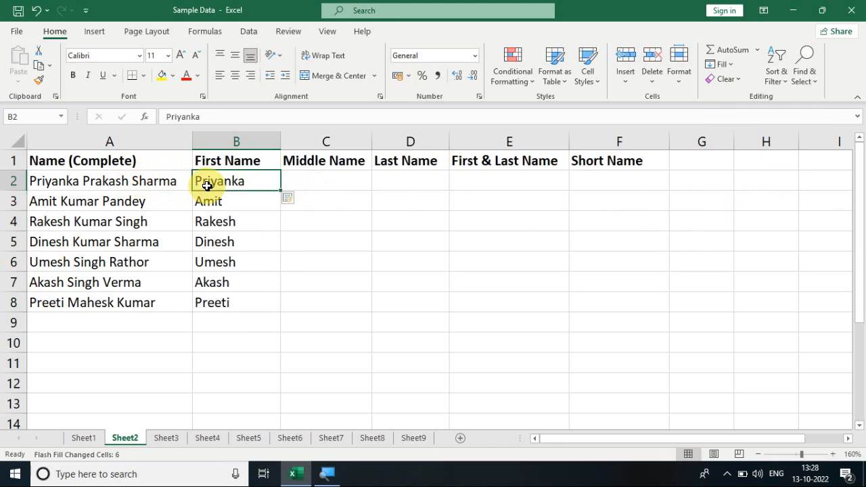
left_click(218, 200)
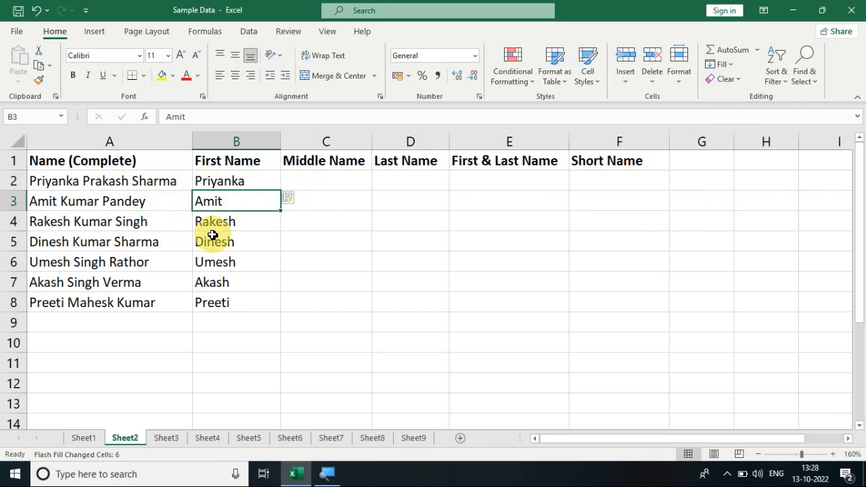
- Enter the middle name of the person in A2 as the example in cell C2
left_click(332, 184)
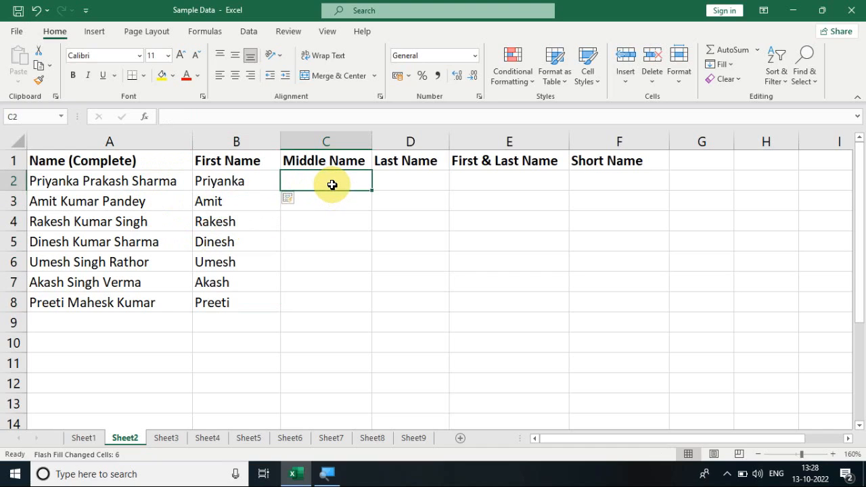
type("P")
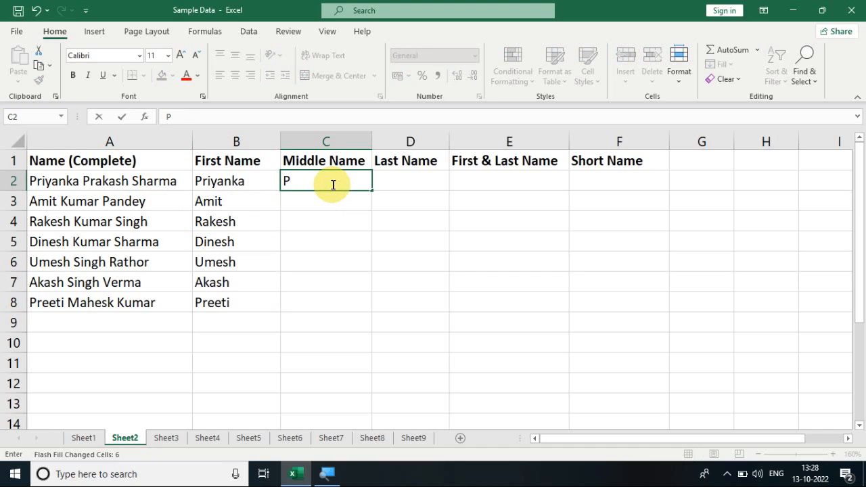
type("rakash")
key("Return")
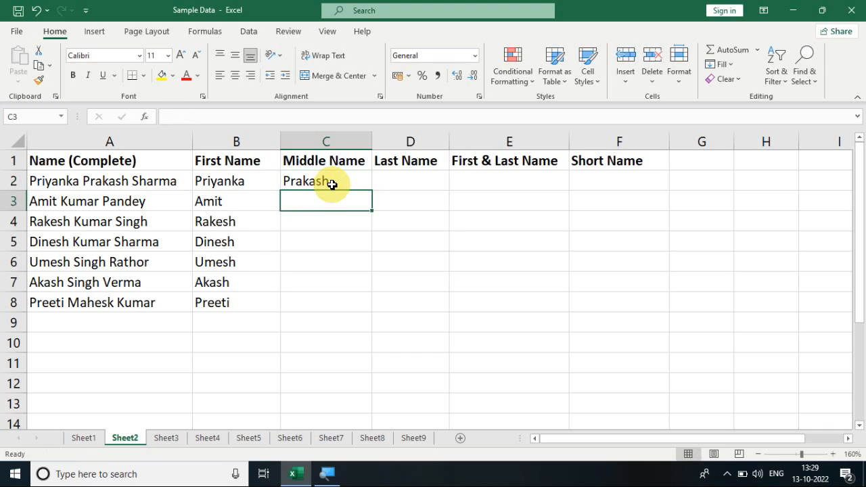
- Flash Fill the Middle Name column across C2:C8 from the example in C2
left_click_drag(332, 181, 337, 298)
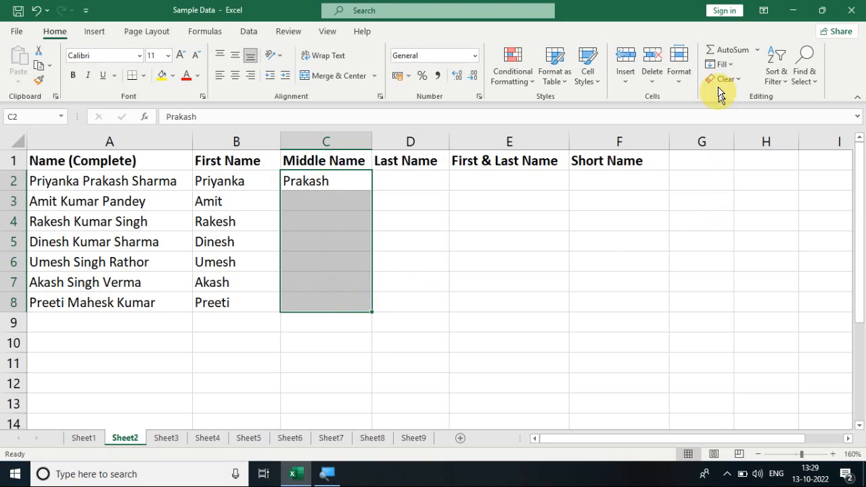
left_click(719, 65)
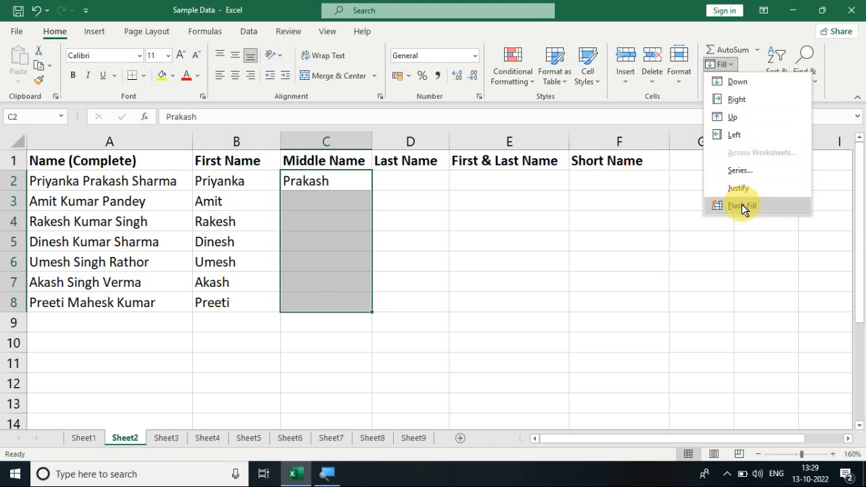
left_click(506, 222)
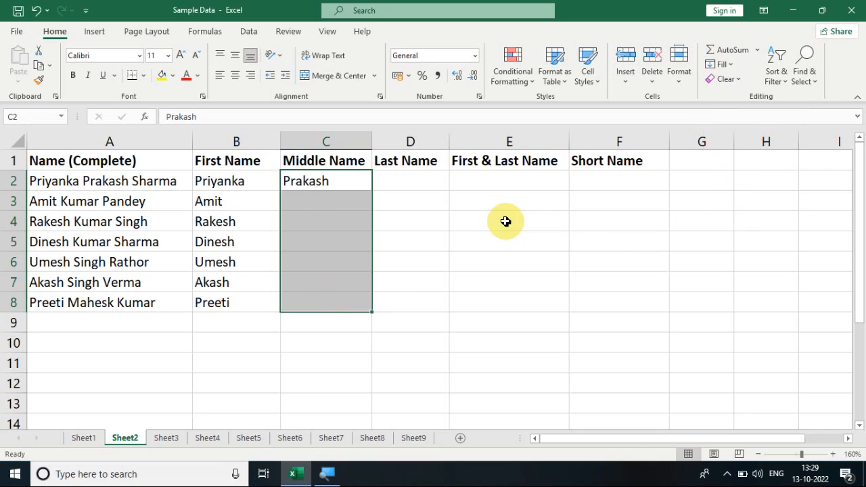
key("ctrl+e")
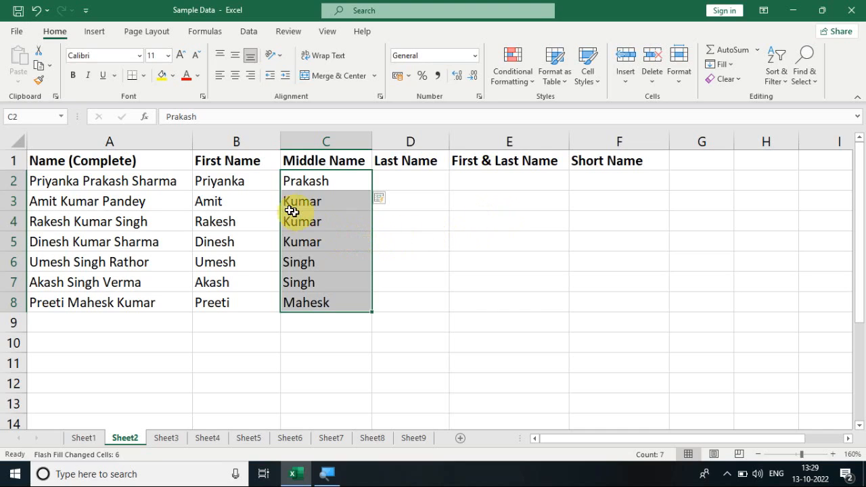
left_click(244, 180)
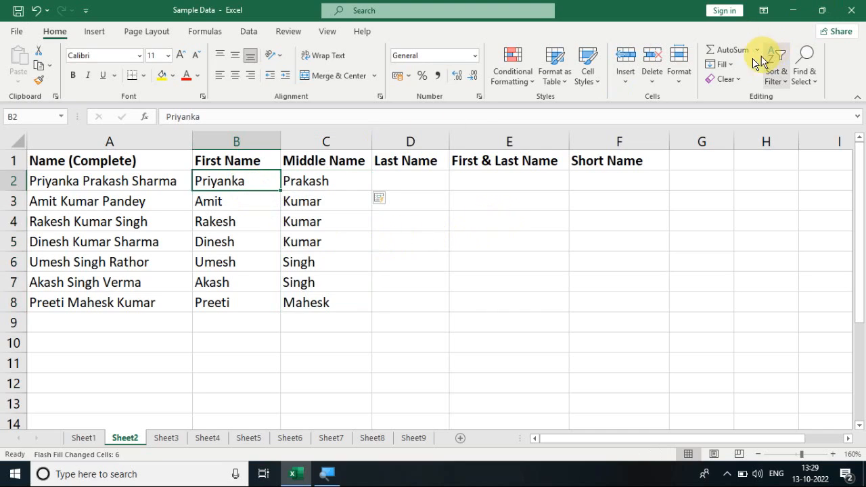
left_click(721, 64)
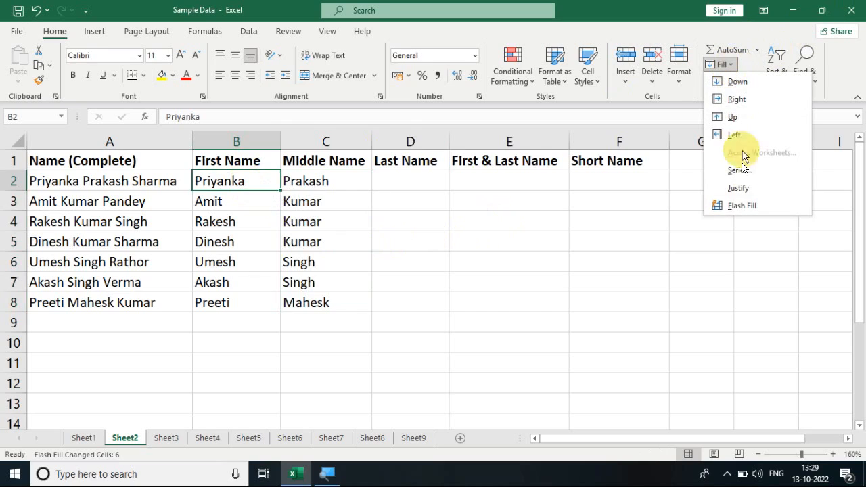
left_click(348, 180)
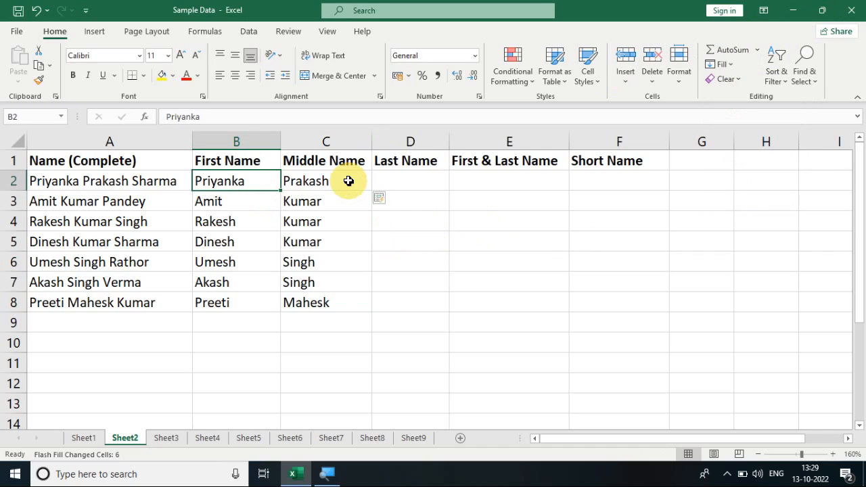
- Enter the last name of the person in A2 in D2, then accept the suggested Flash Fill from D3 down the Last Name column
left_click(397, 182)
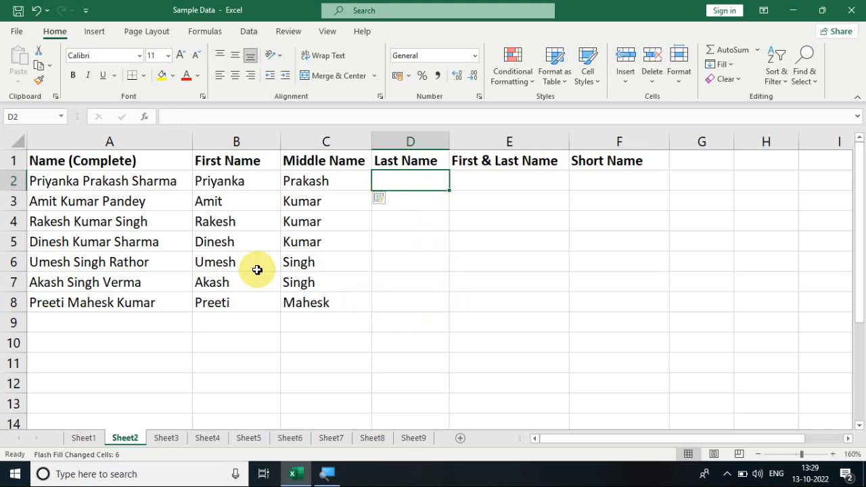
type("S")
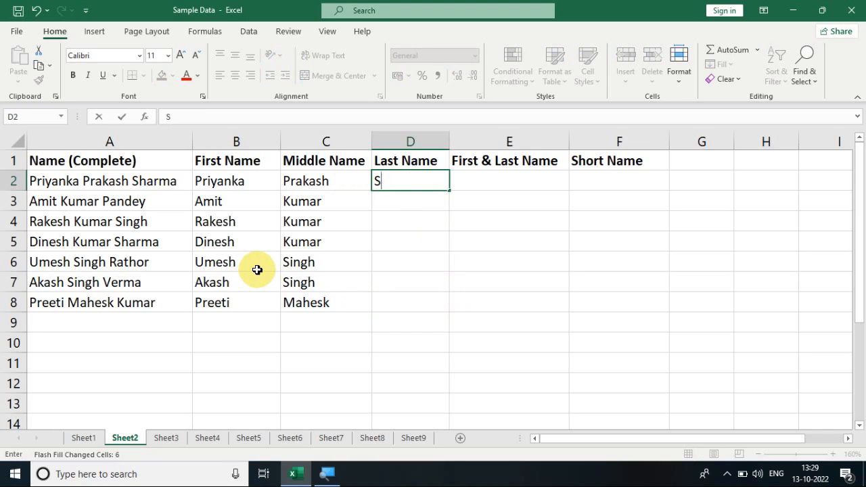
type("harma")
key("Return")
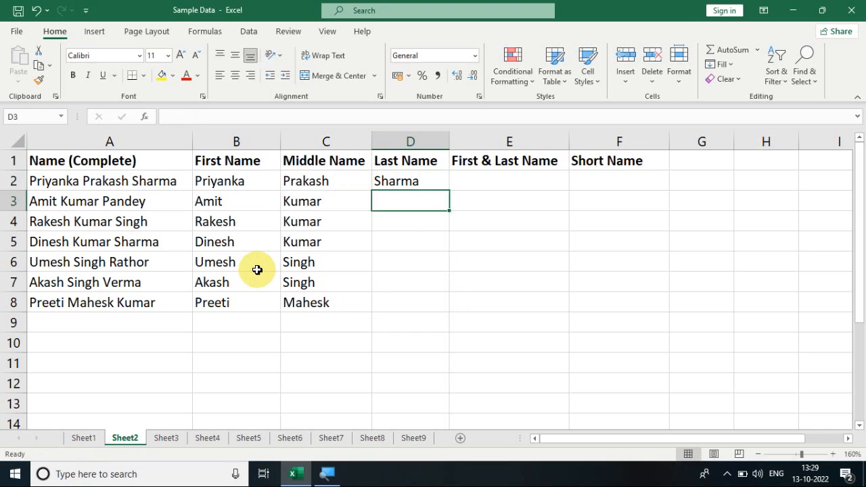
type("Pandey")
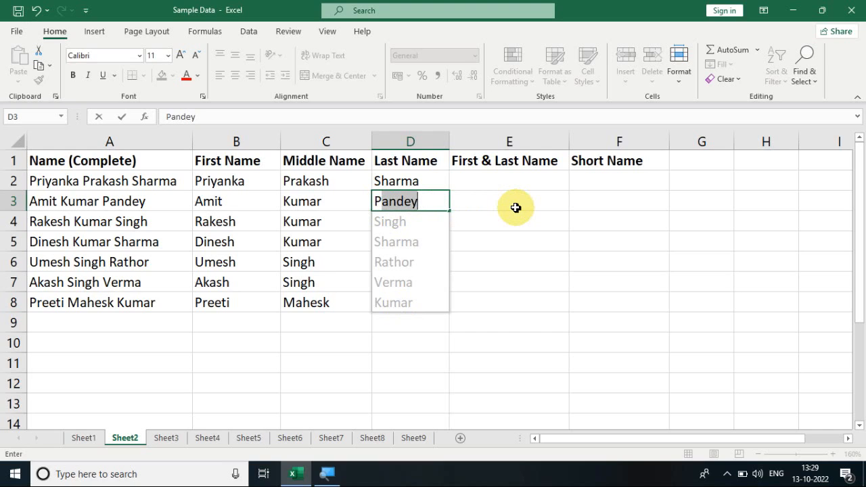
key("Return")
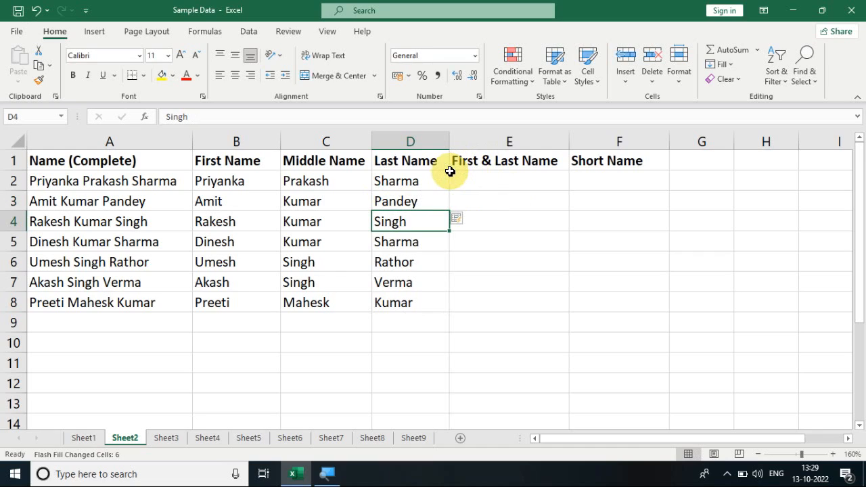
- Enter the first and last name of the person in A2 in cell E2 and Flash Fill E2:E8 from it
left_click(473, 183)
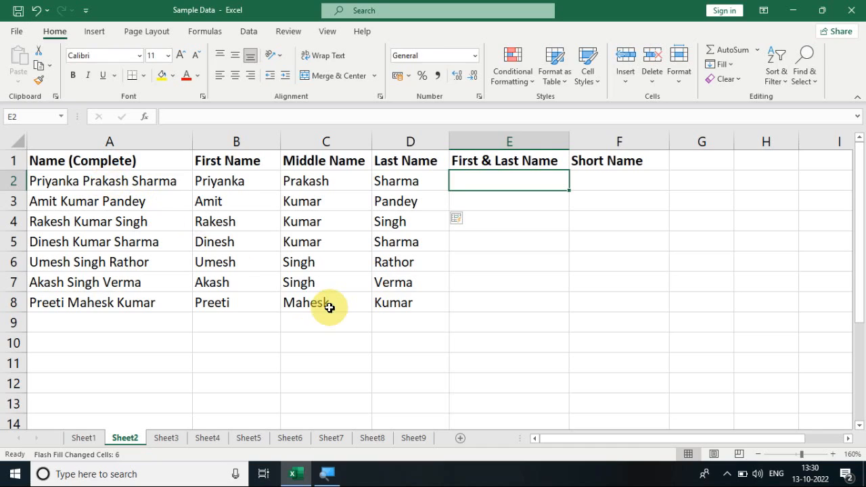
type("Priya")
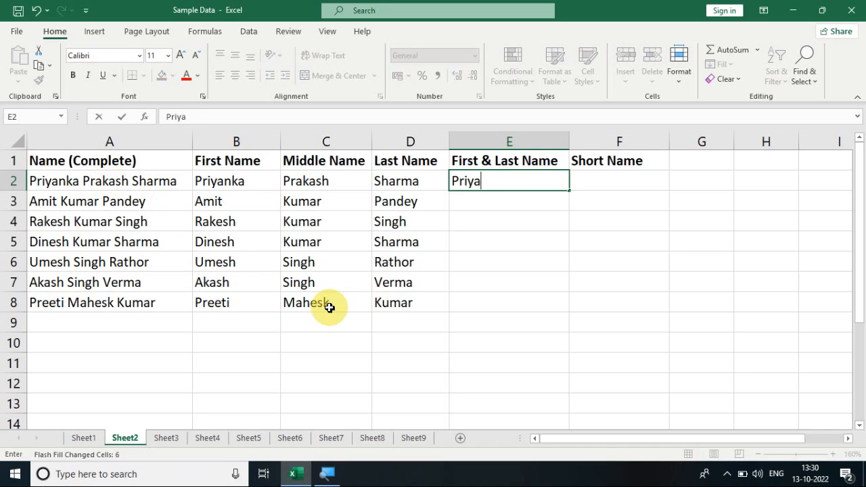
type("nka Sharma")
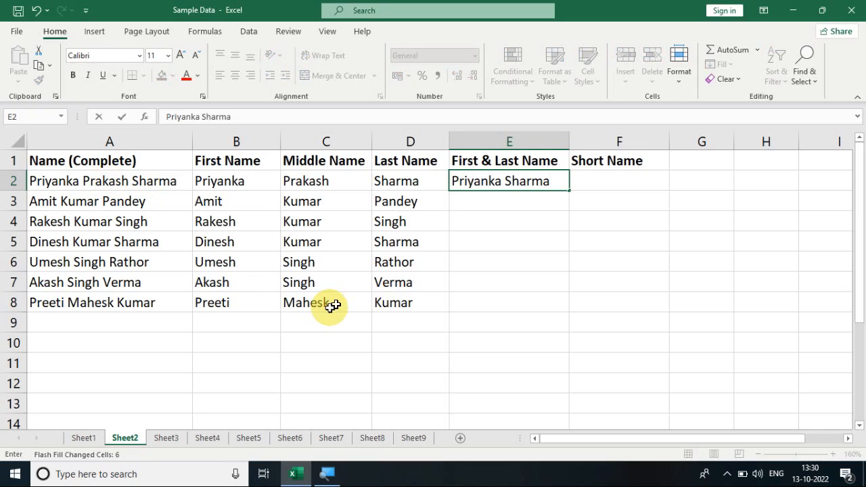
left_click(526, 227)
left_click_drag(498, 180, 510, 299)
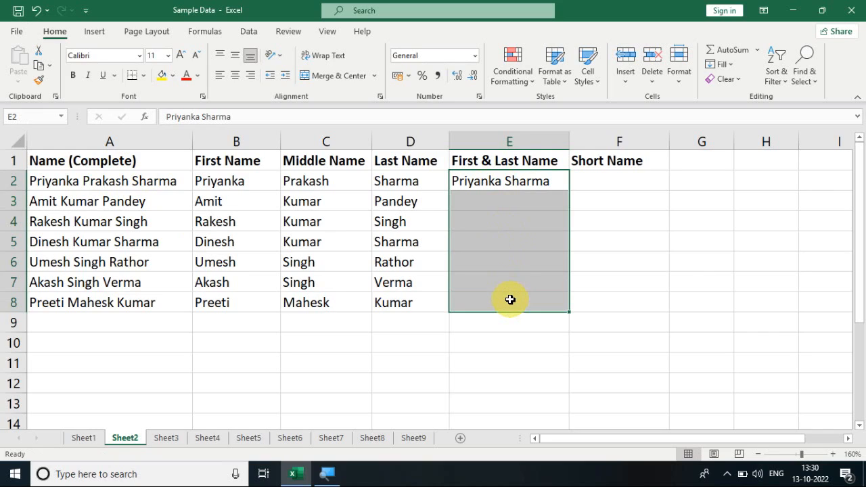
key("ctrl+e")
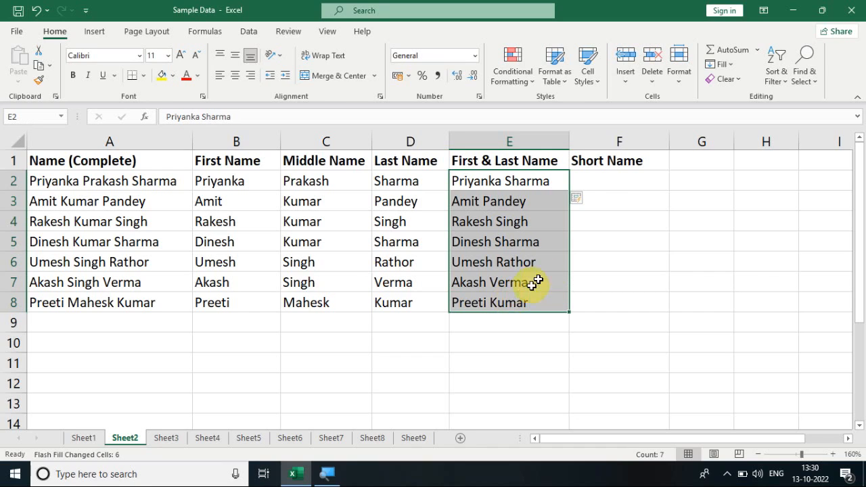
- Try to Flash Fill F2:F8 from an example in F2 with the two initials and last name of the person in A2
left_click(597, 176)
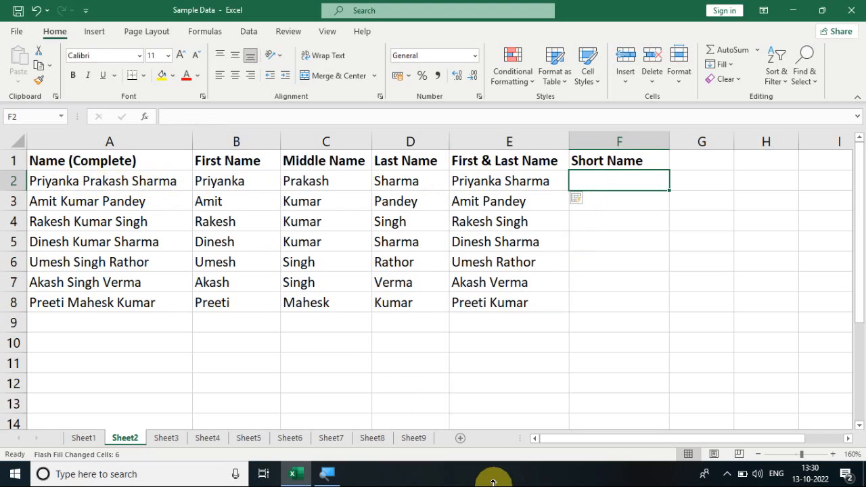
type("P. ")
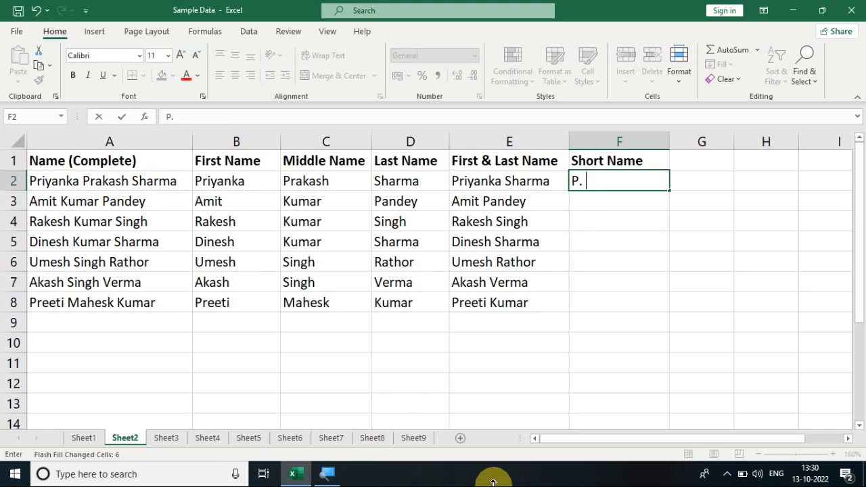
type("P. Sharma")
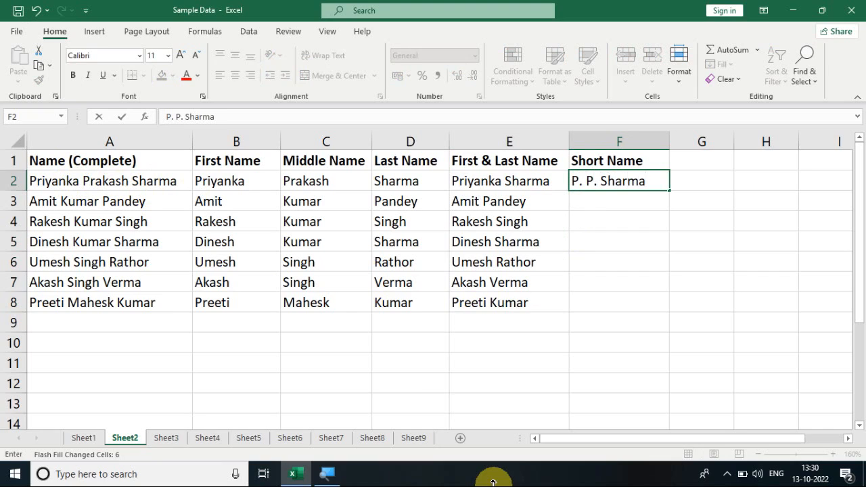
left_click(554, 304)
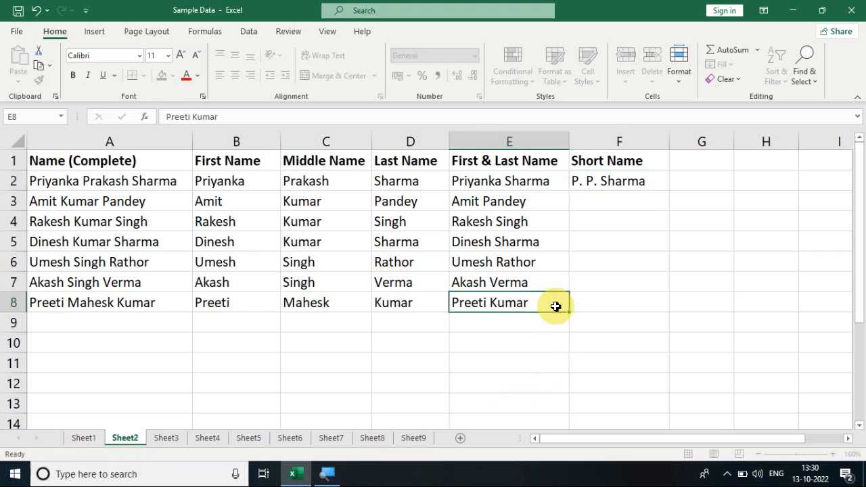
left_click(612, 186)
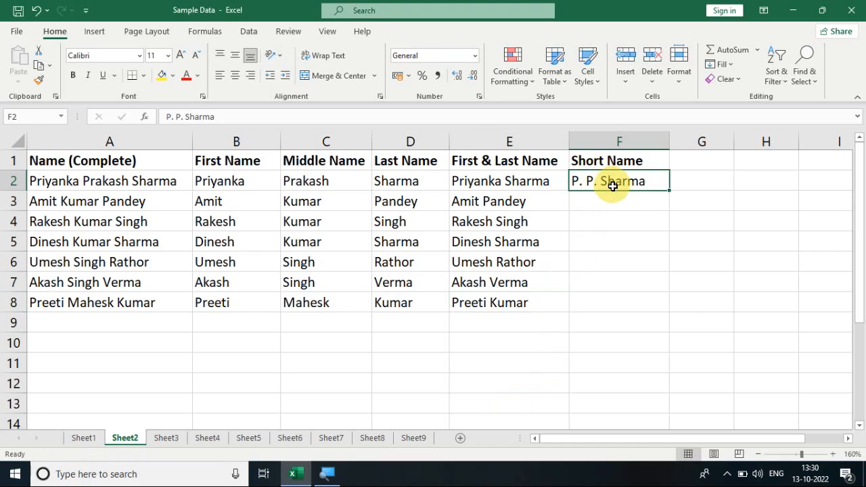
left_click_drag(612, 186, 619, 302)
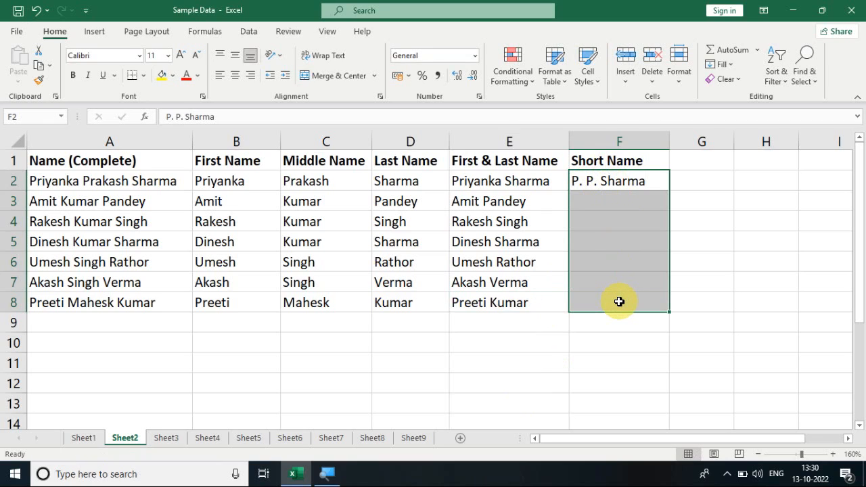
key("ctrl+e")
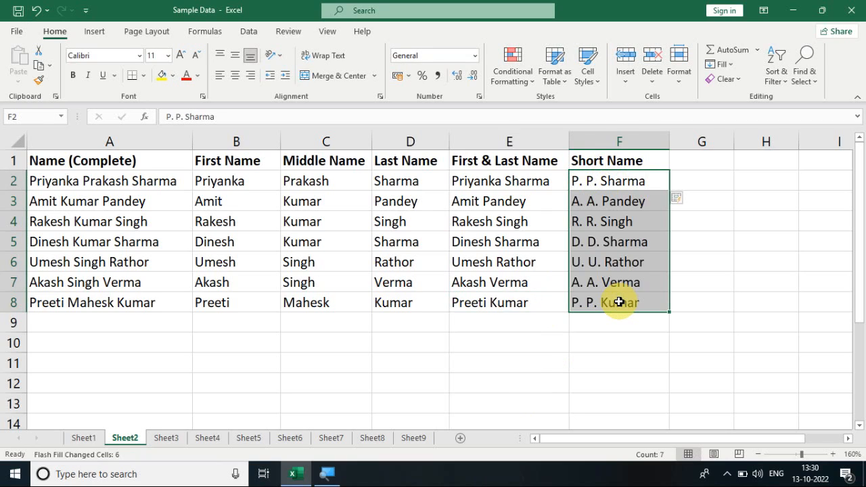
- Check the filled short names and delete the contents of F2:F8
left_click(599, 203)
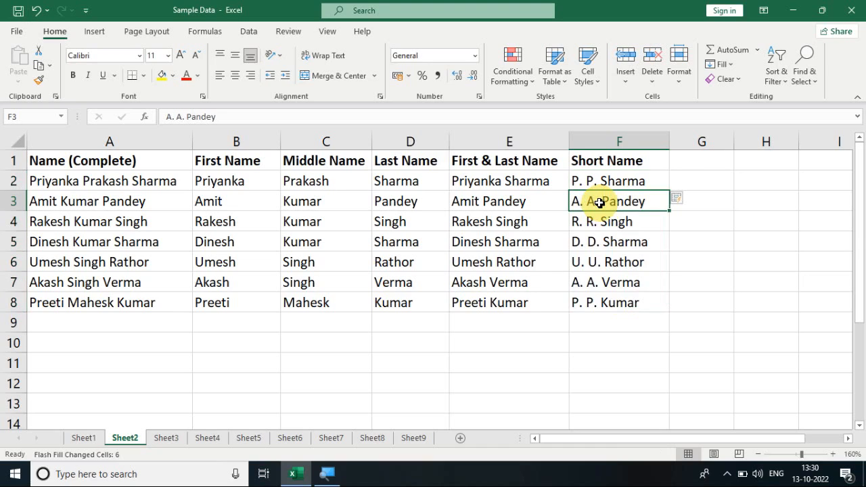
left_click(575, 184)
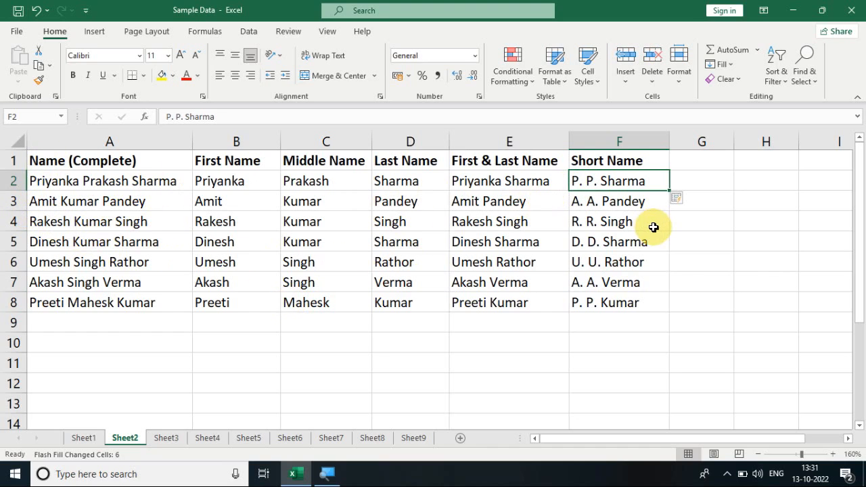
left_click(617, 196)
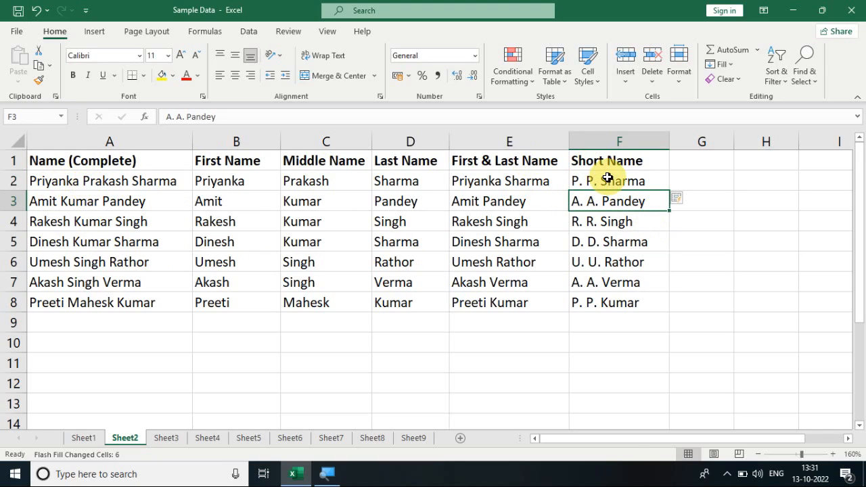
left_click_drag(605, 178, 626, 292)
key("Delete")
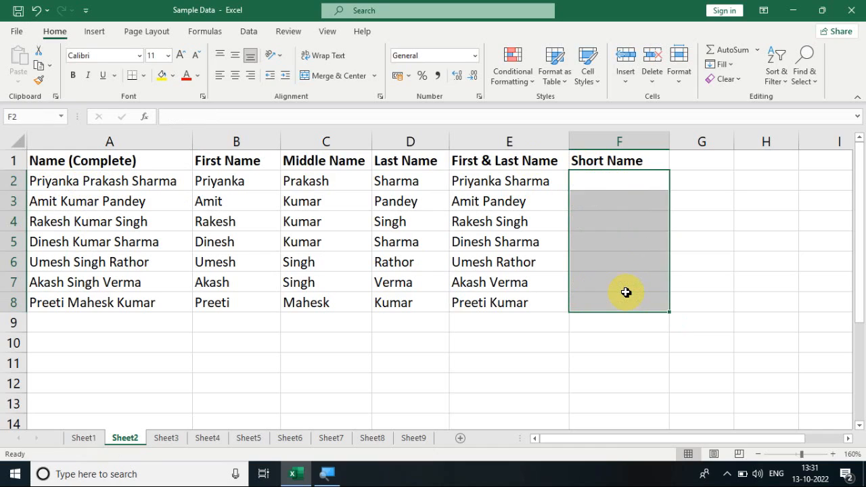
- Enter the first and middle initials with the last name of the person in A3 as the example in cell F3
left_click(601, 199)
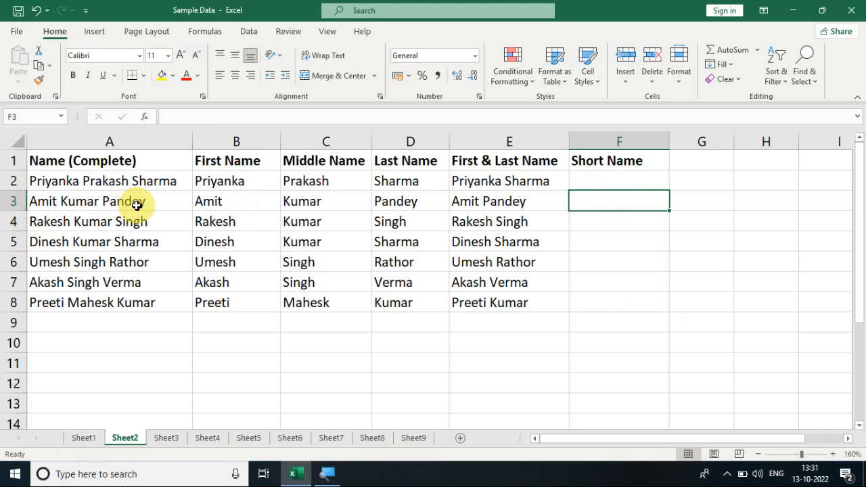
type("A")
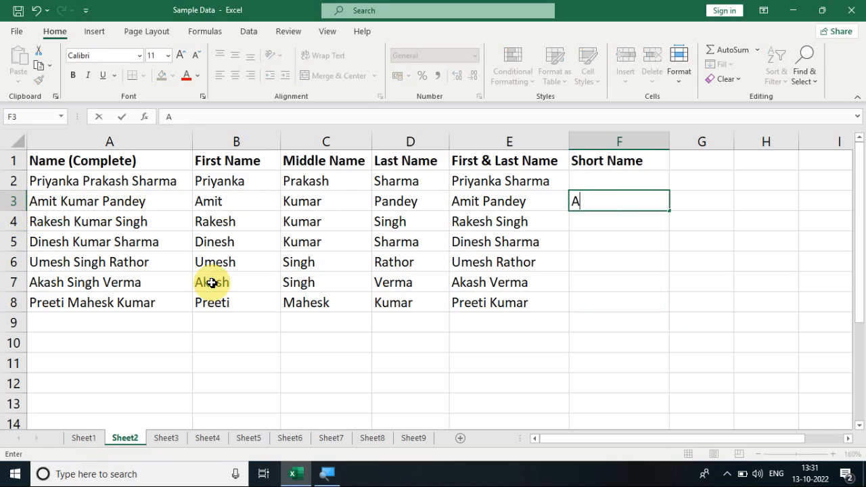
type(". K. Pandey")
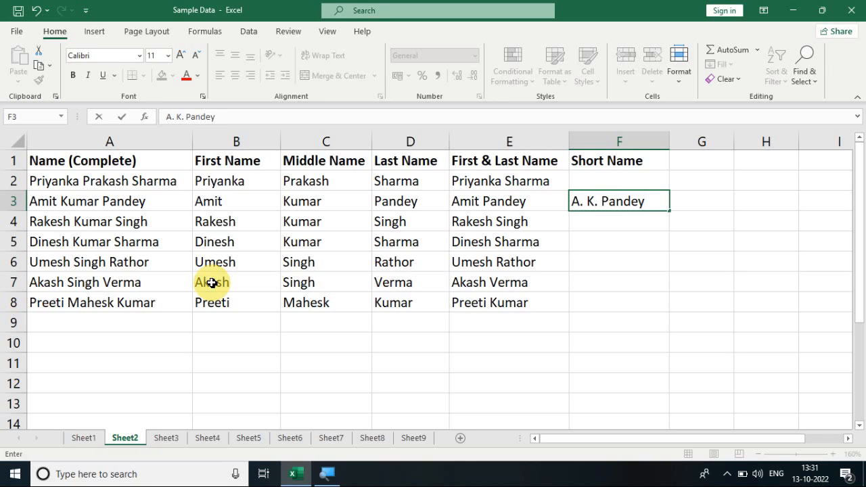
key("Return")
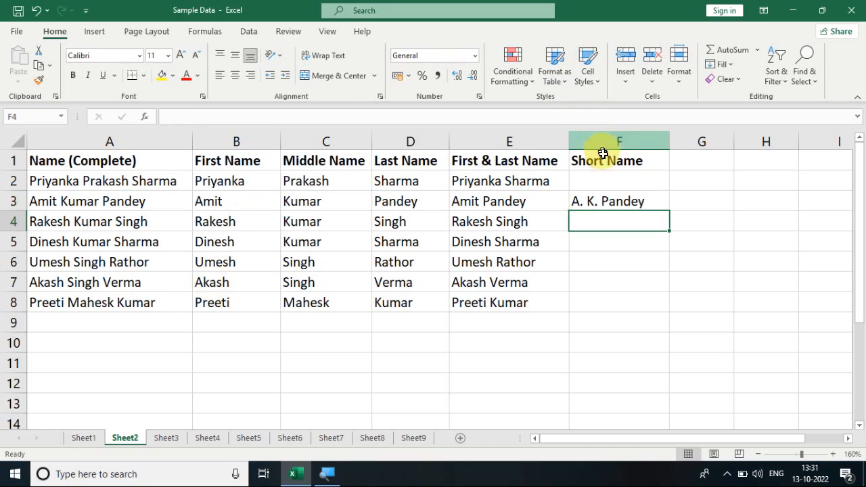
- Flash Fill the Short Name column across F2:F8 from the example in F3
left_click_drag(611, 174, 617, 293)
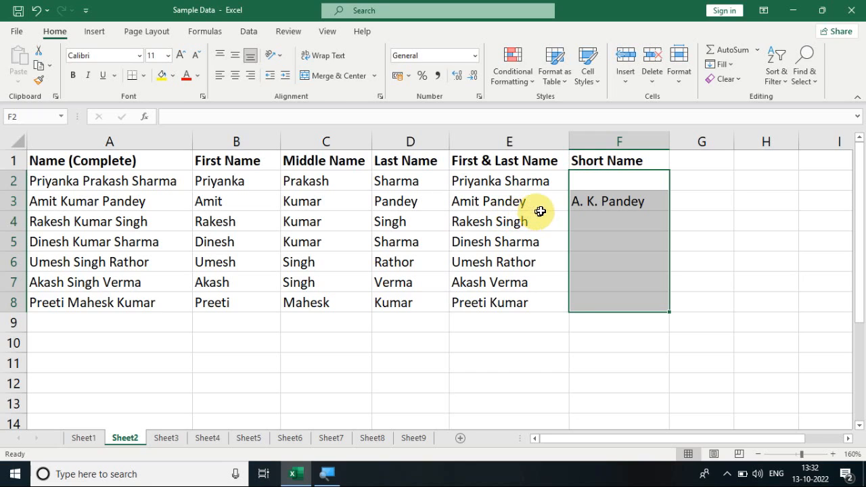
left_click(590, 200)
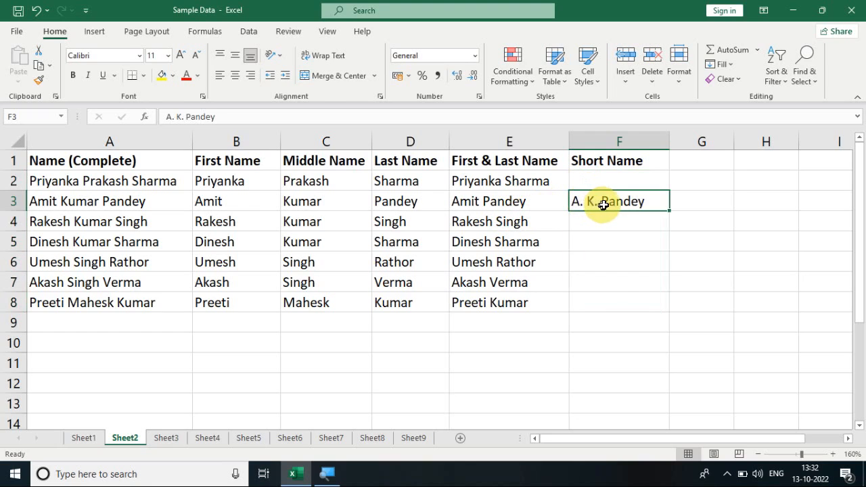
left_click_drag(590, 184, 597, 298)
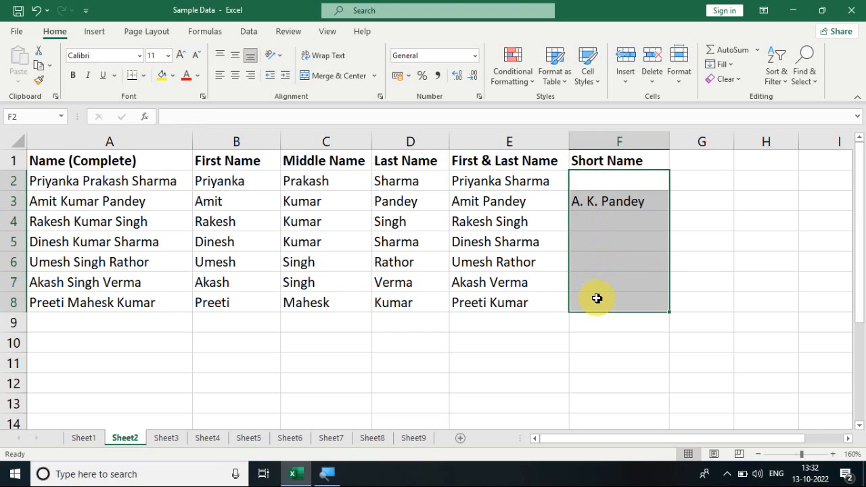
key("ctrl+e")
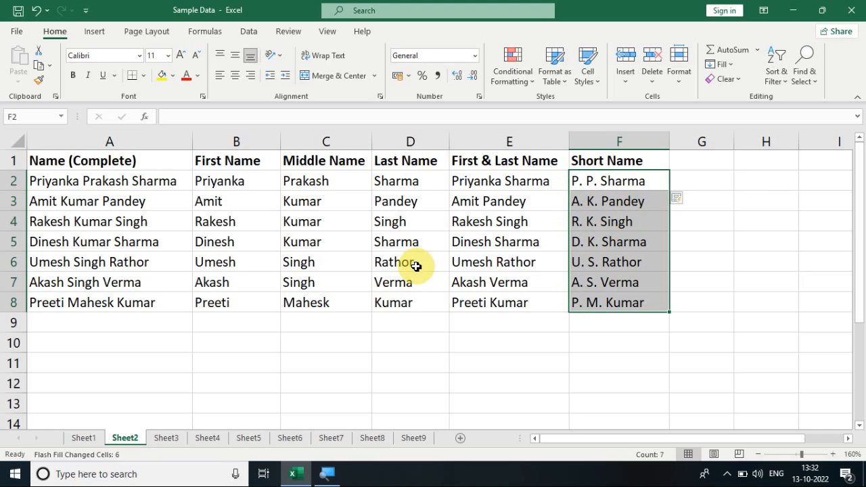
left_click(602, 234)
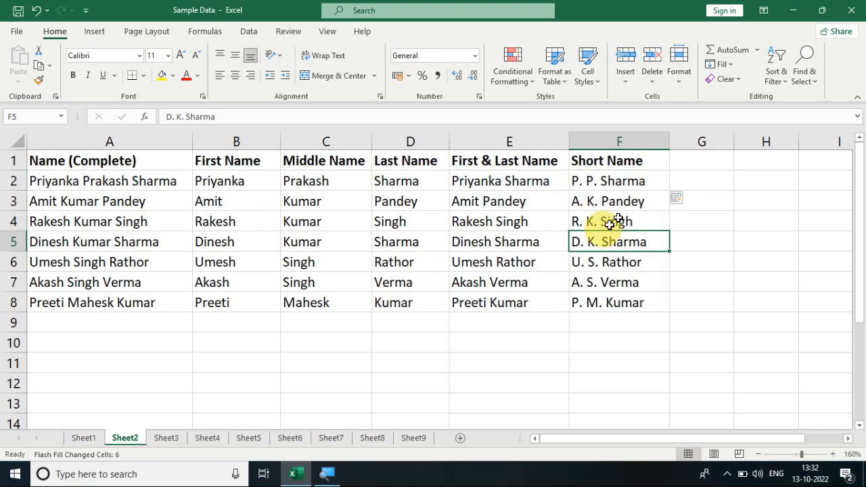
left_click(733, 81)
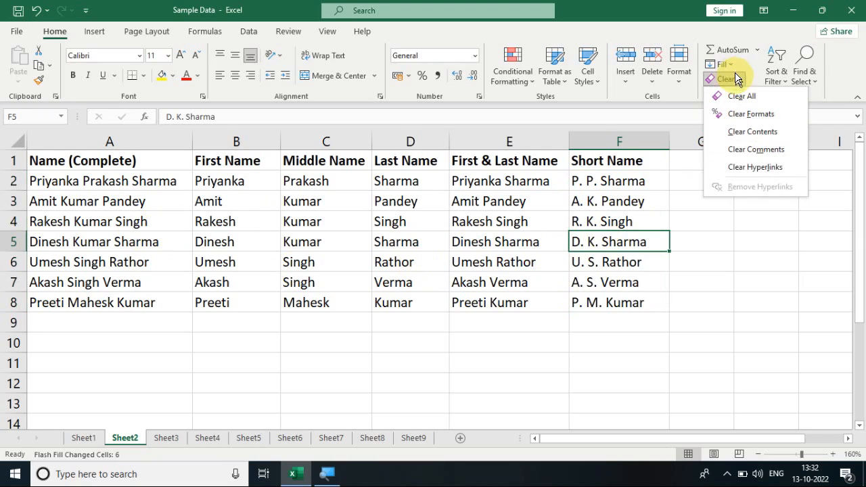
left_click(733, 64)
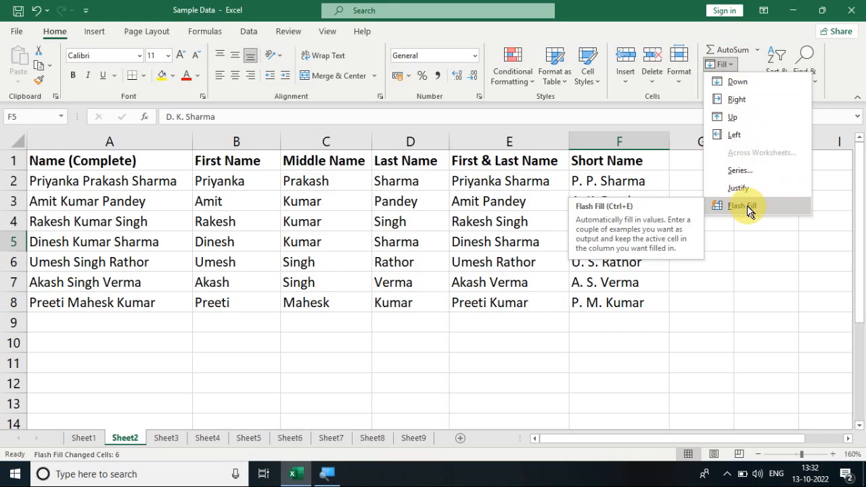
left_click(740, 238)
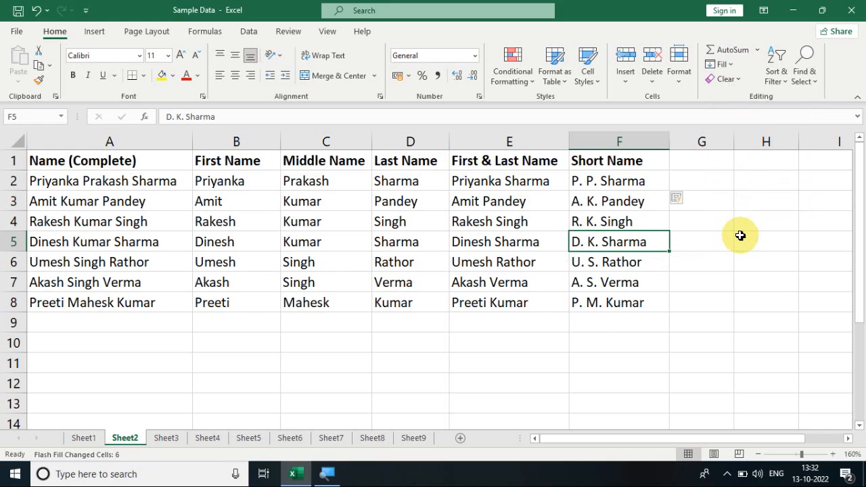
left_click(735, 80)
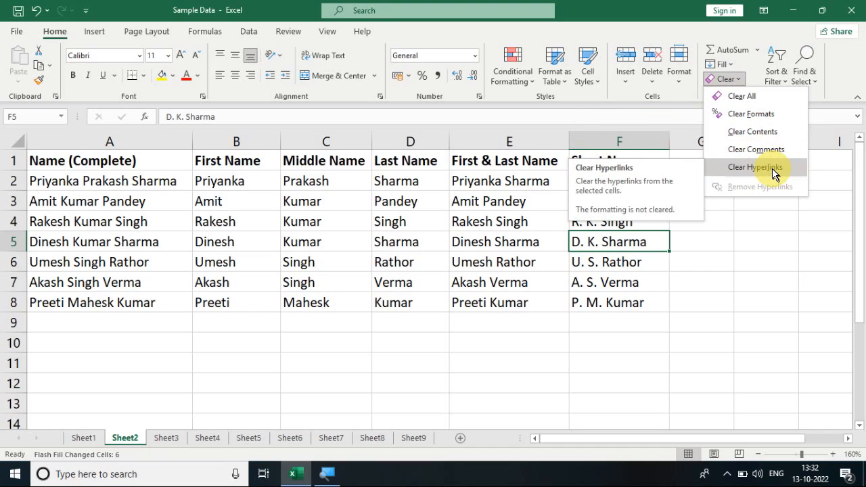
left_click(365, 442)
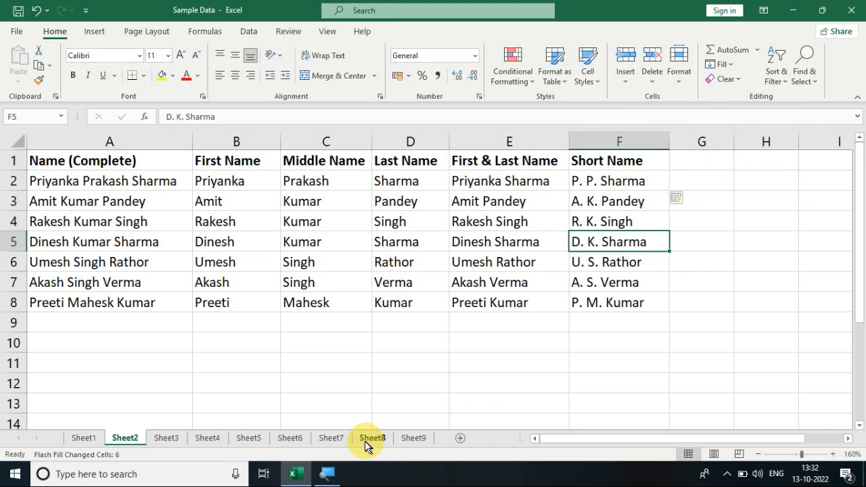
- Select the student marks table A1:F9 on Sheet5 and delete its contents
left_click(366, 441)
left_click(332, 441)
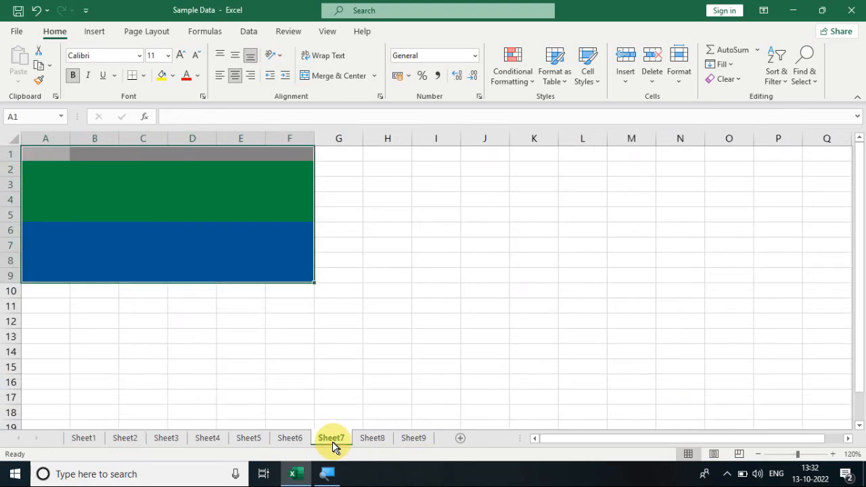
left_click(292, 446)
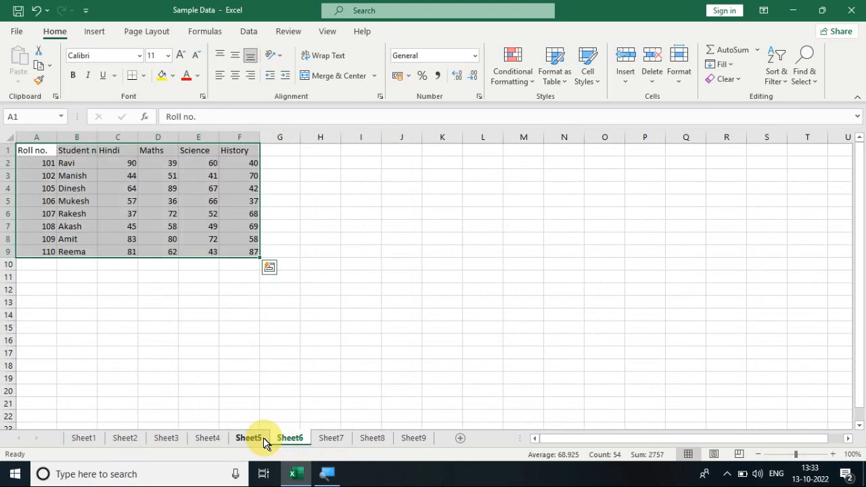
left_click(265, 443)
left_click(207, 337)
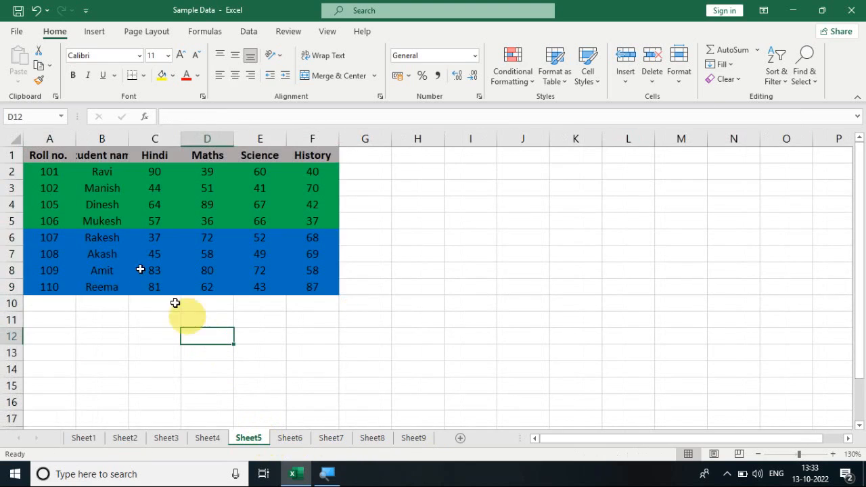
left_click(92, 185)
left_click_drag(58, 157, 309, 286)
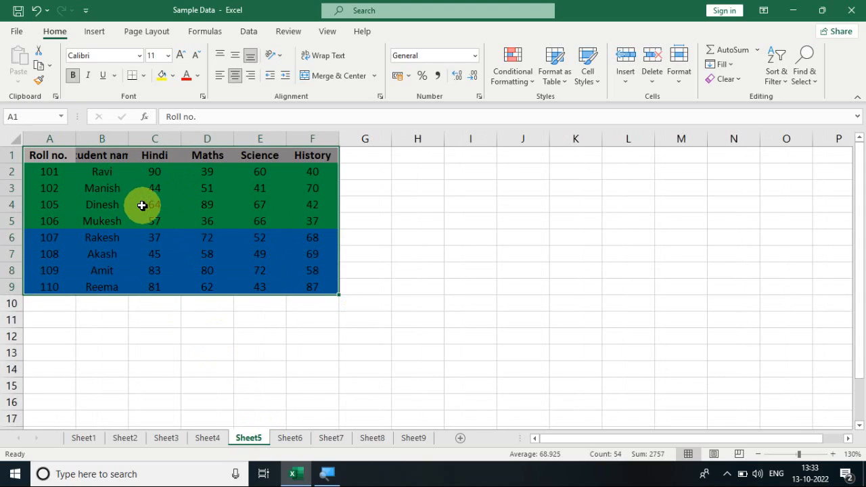
key("Delete")
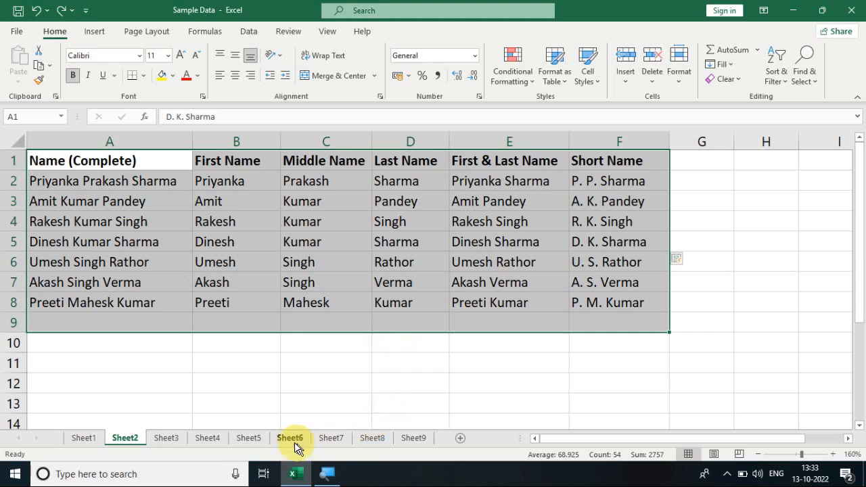
- Clear everything, both contents and formatting, from the marks table A1:F9 on Sheet5
left_click(257, 445)
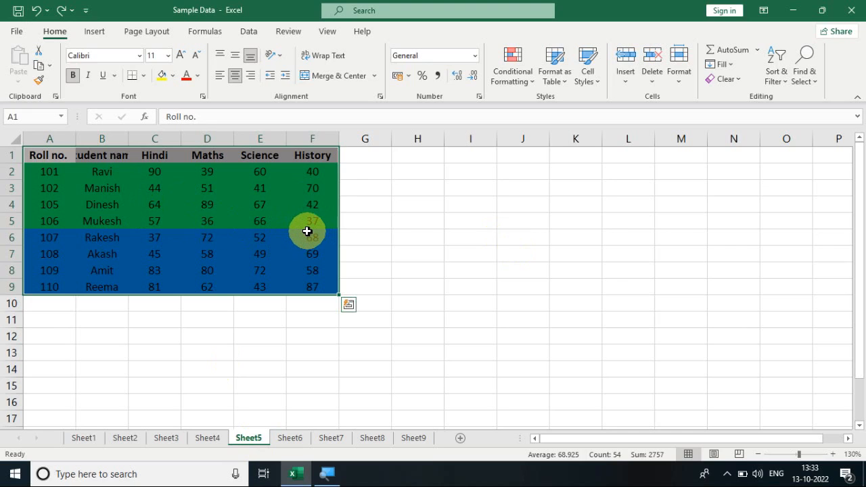
left_click(736, 82)
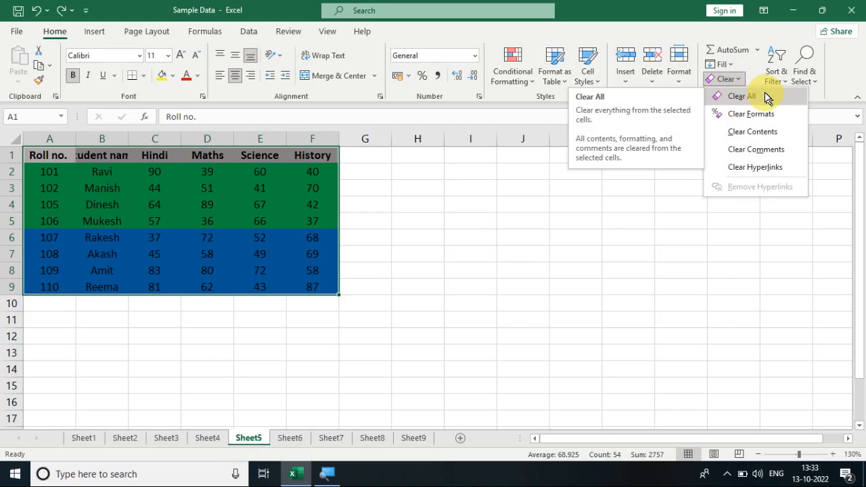
left_click(766, 97)
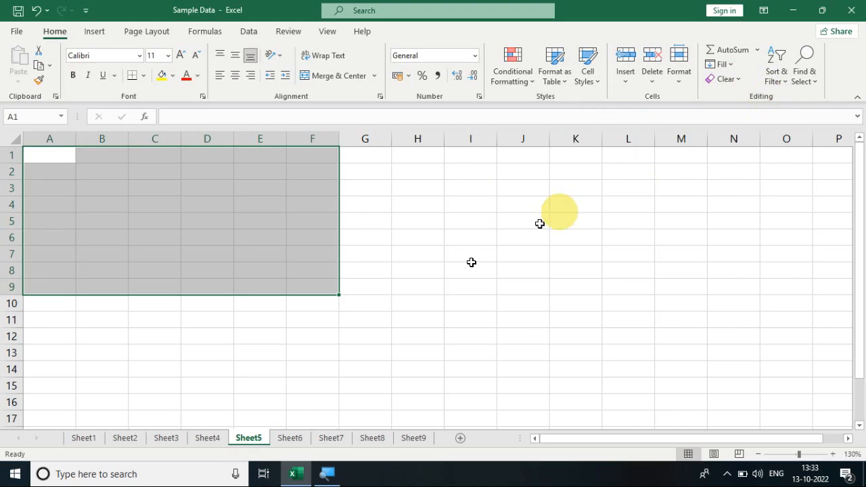
- Clear only the formats from the marks table A1:F9 on Sheet1 and undo the clearing
left_click(166, 437)
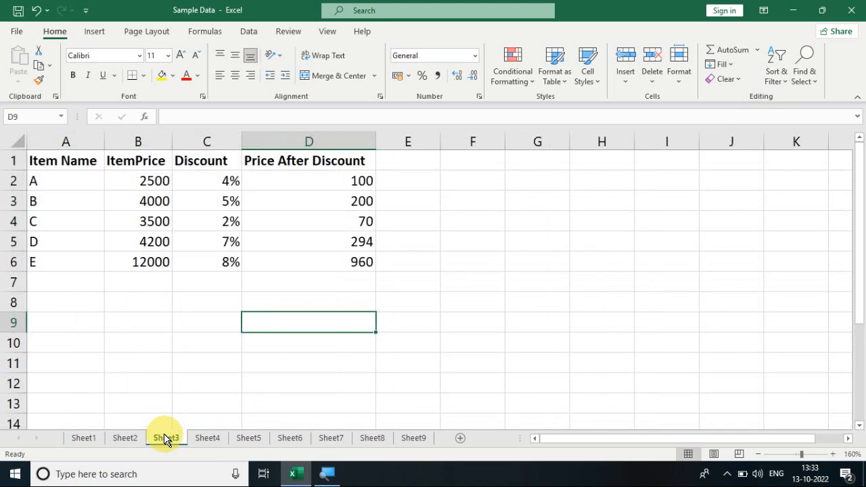
left_click(123, 438)
left_click(83, 438)
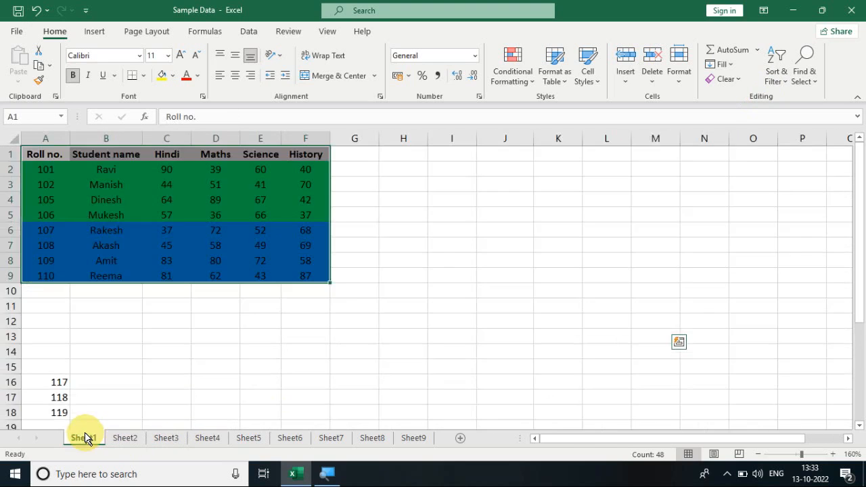
left_click(833, 453)
left_click(832, 453)
left_click(833, 454)
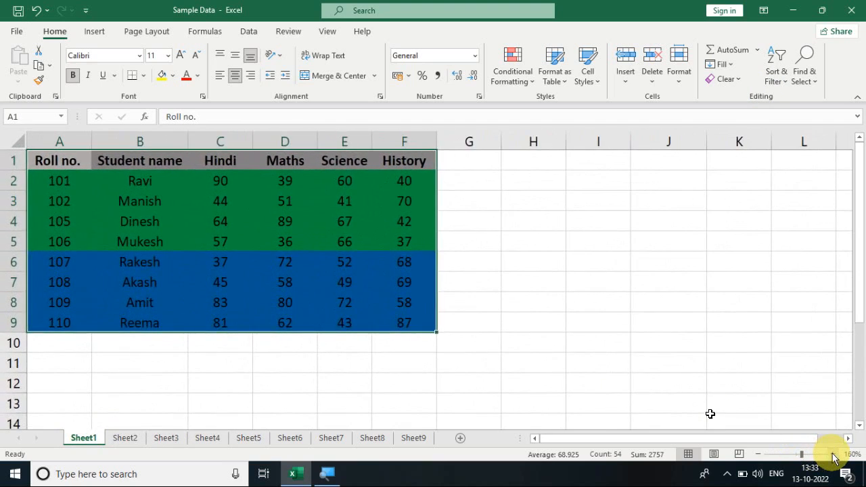
left_click(222, 238)
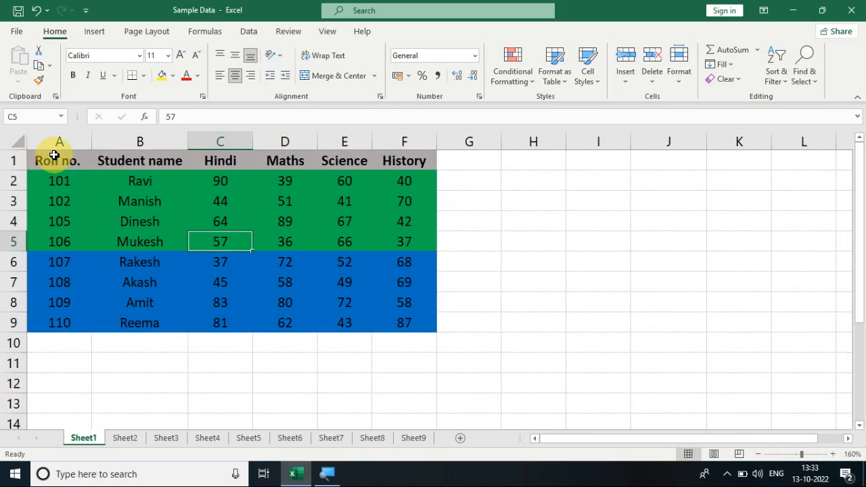
left_click_drag(60, 160, 387, 315)
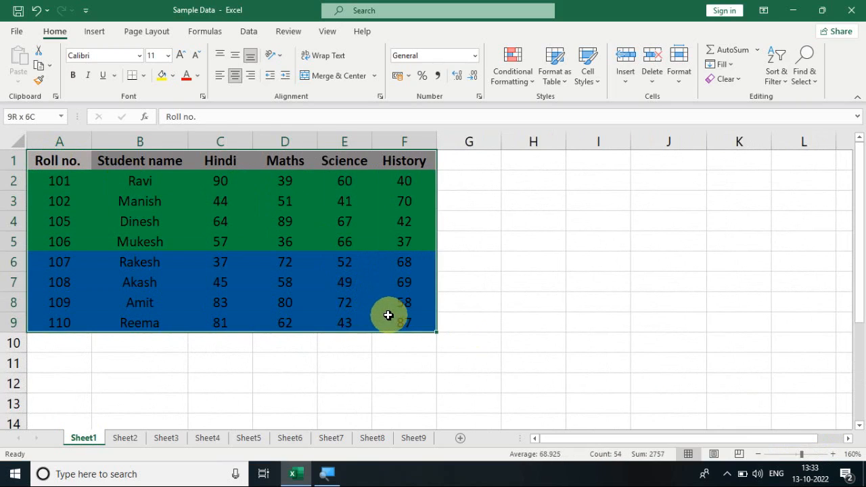
left_click(736, 83)
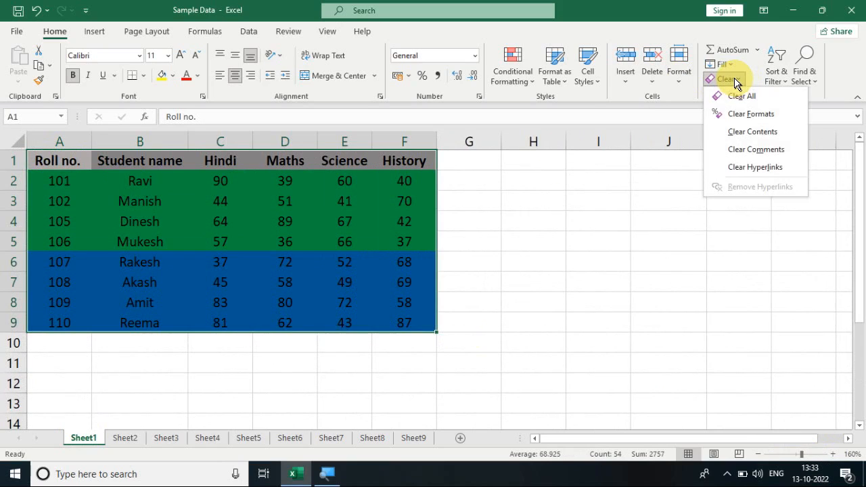
left_click(781, 116)
left_click(479, 225)
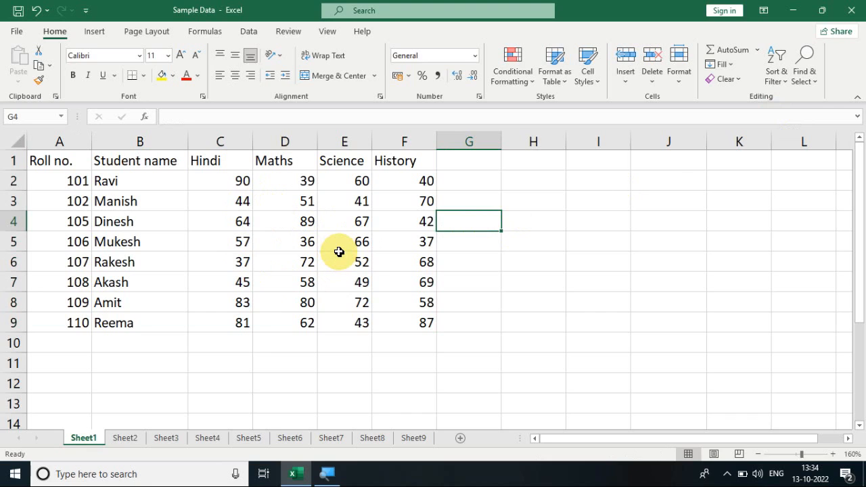
key("ctrl+z")
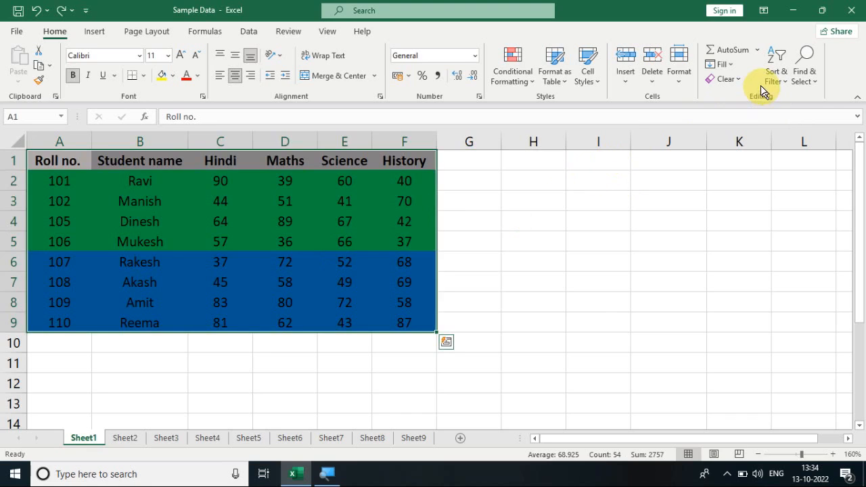
- Clear only the contents of the marks table A1:F9 on Sheet1, leaving its formatting
left_click(736, 84)
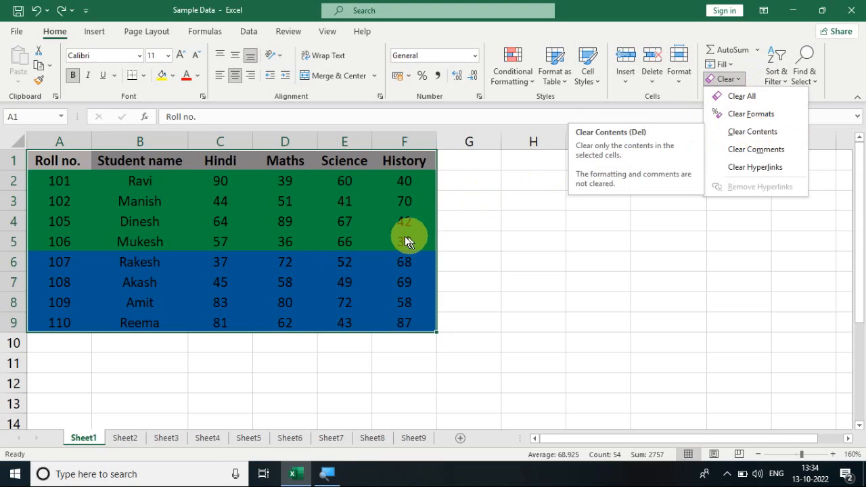
left_click(751, 131)
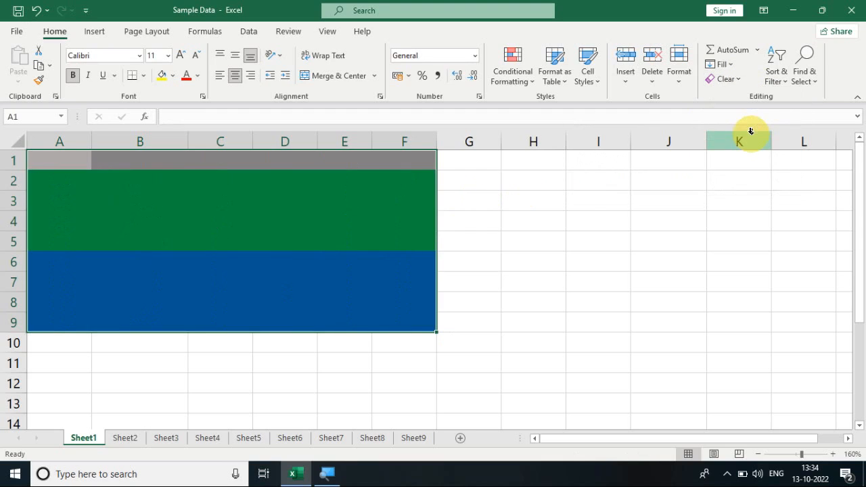
left_click(304, 226)
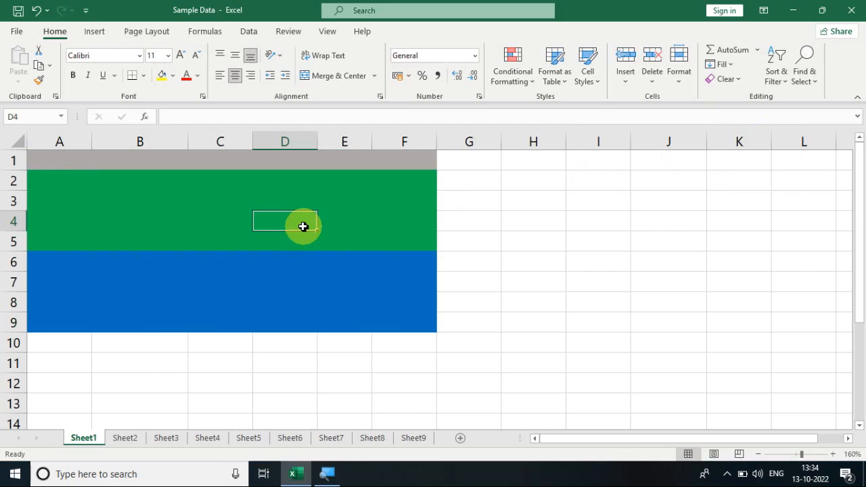
- Add a note to the empty cell H5 on Sheet1 reading "It's a blank cell"
left_click(739, 80)
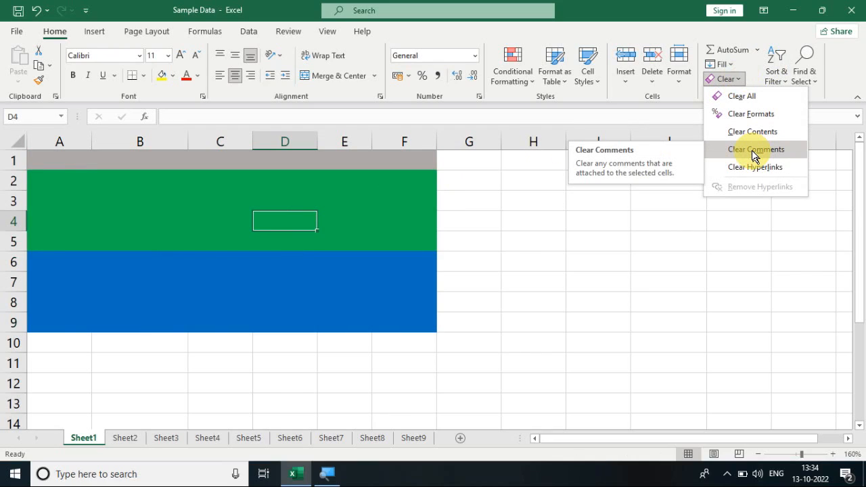
left_click(536, 234)
left_click(536, 234)
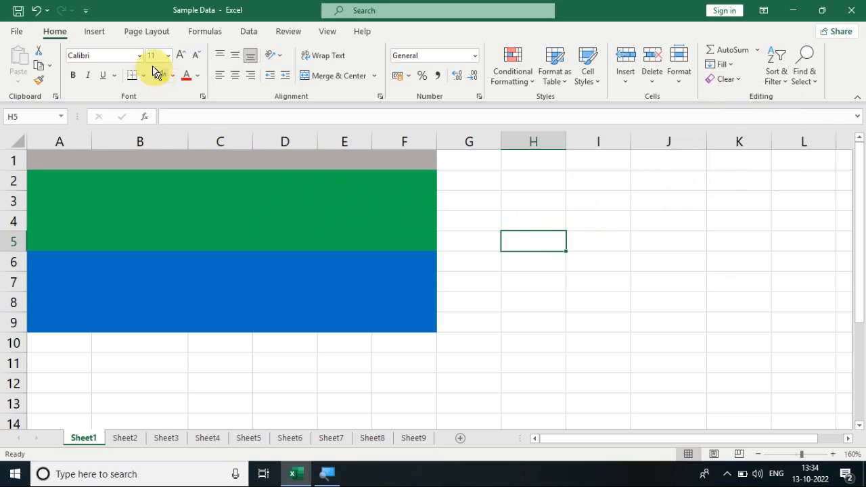
left_click(96, 34)
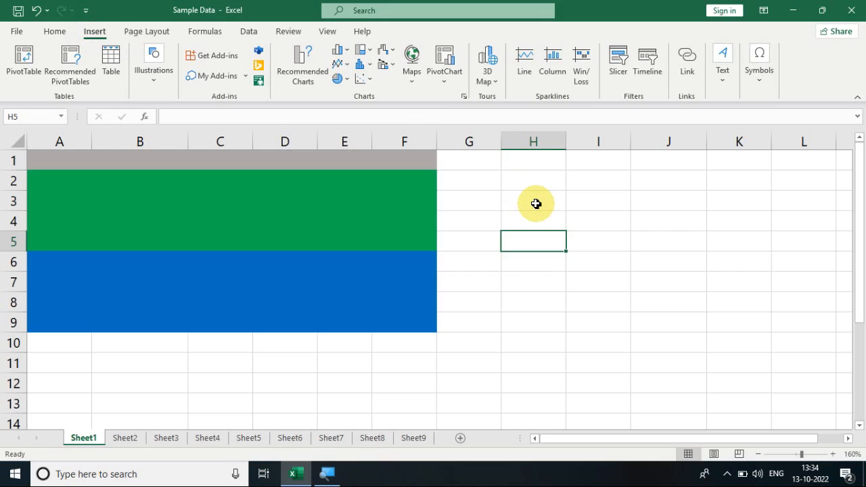
key("shift+F2")
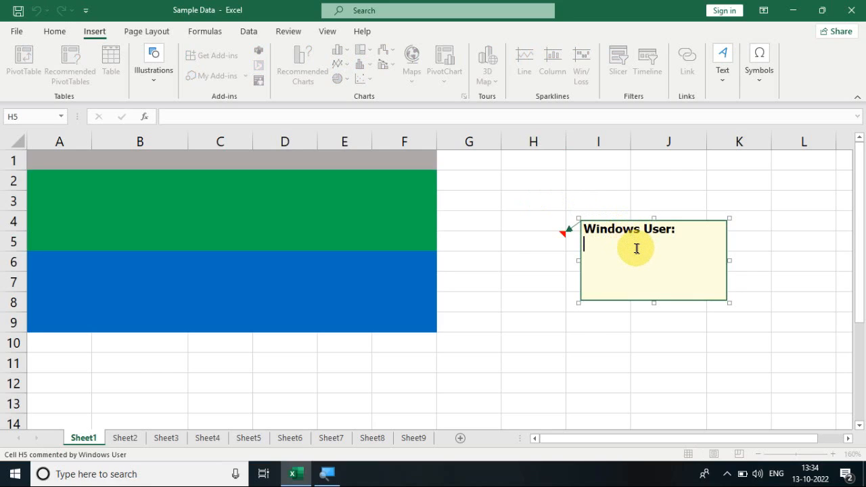
type("It’s a ")
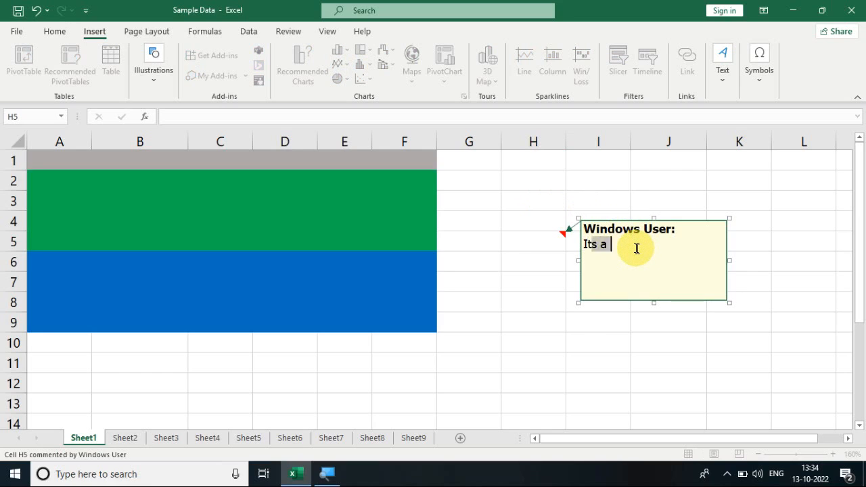
type("blankk")
key("BackSpace")
type("c")
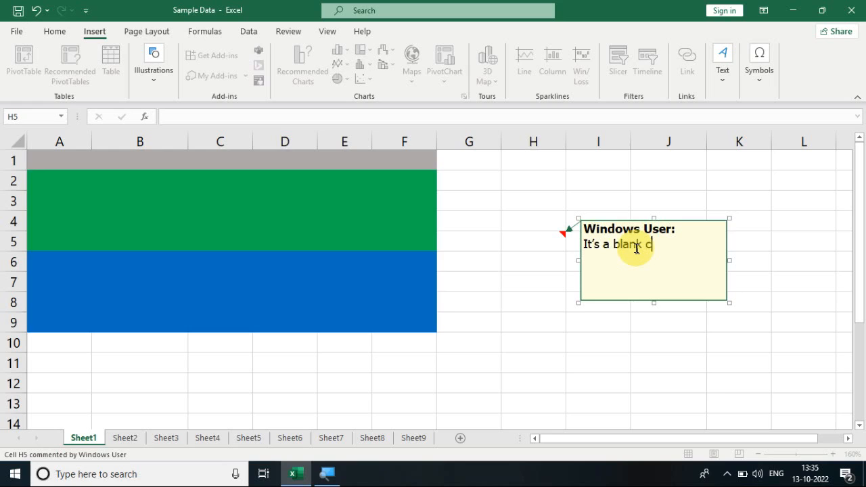
type("ell")
left_click(473, 324)
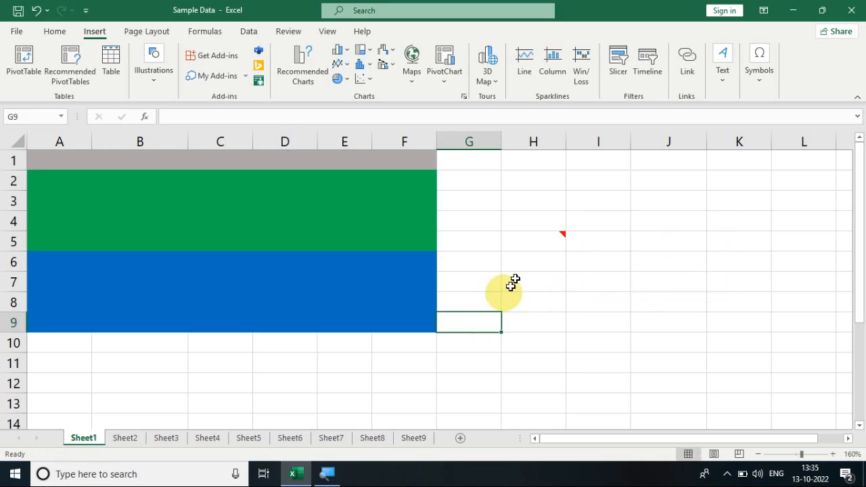
- Enter 123 in cell H5 and display the note attached to it
left_click(527, 245)
type("123")
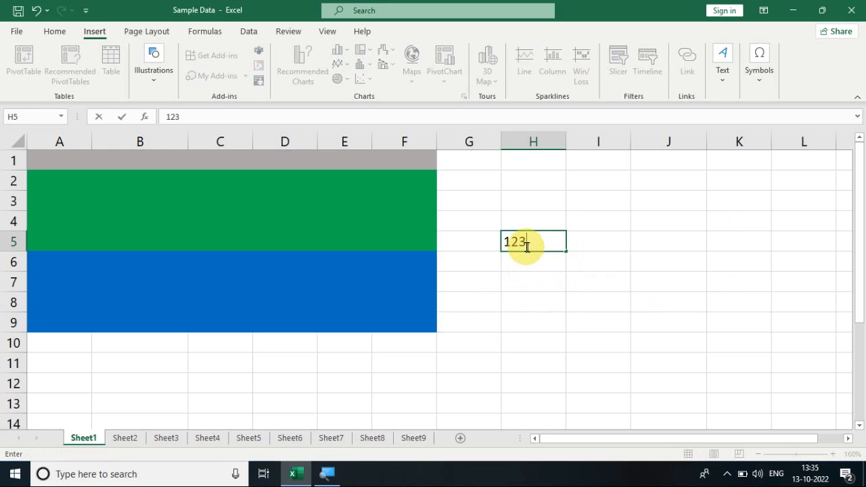
key("Return")
mouse_move(538, 238)
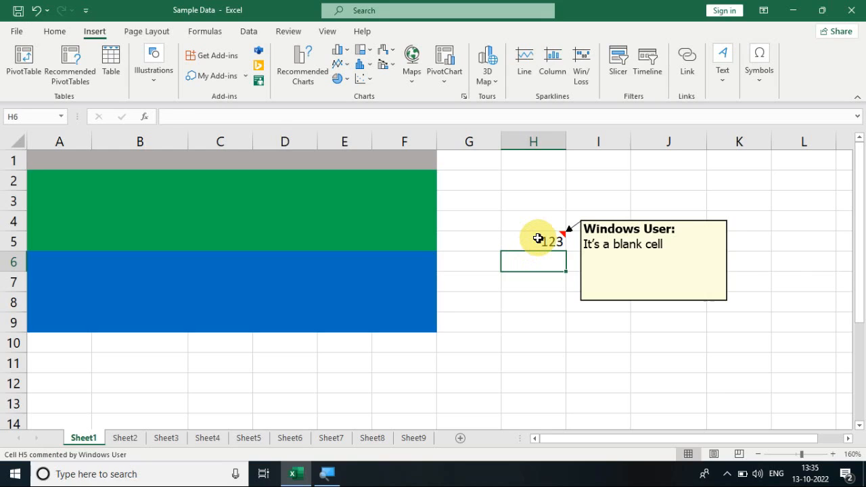
- Delete the value in cell H5 and check whether its note is still attached
left_click(538, 238)
key("Delete")
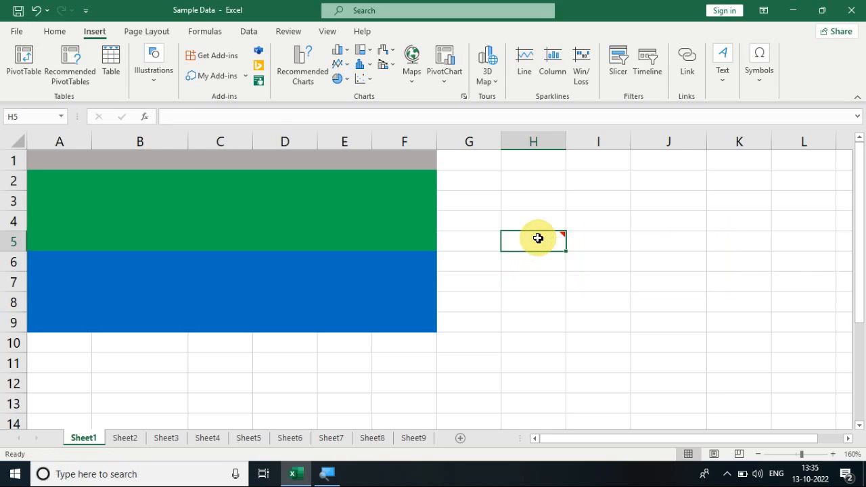
left_click(556, 338)
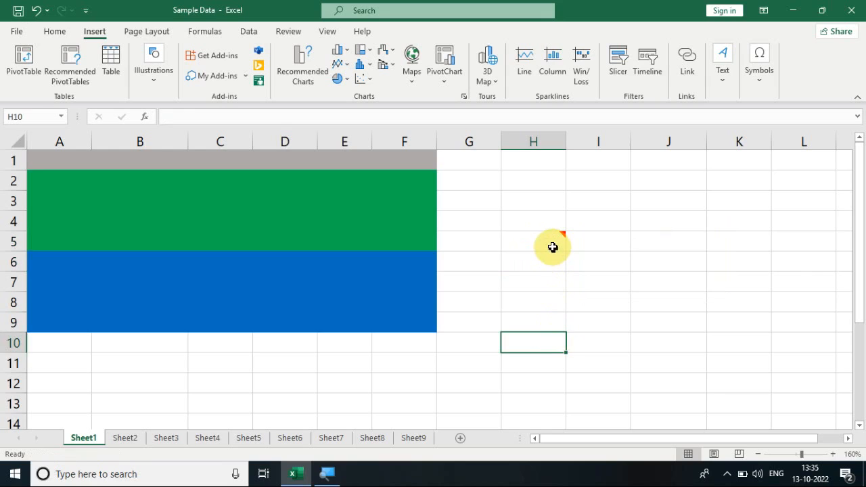
mouse_move(551, 244)
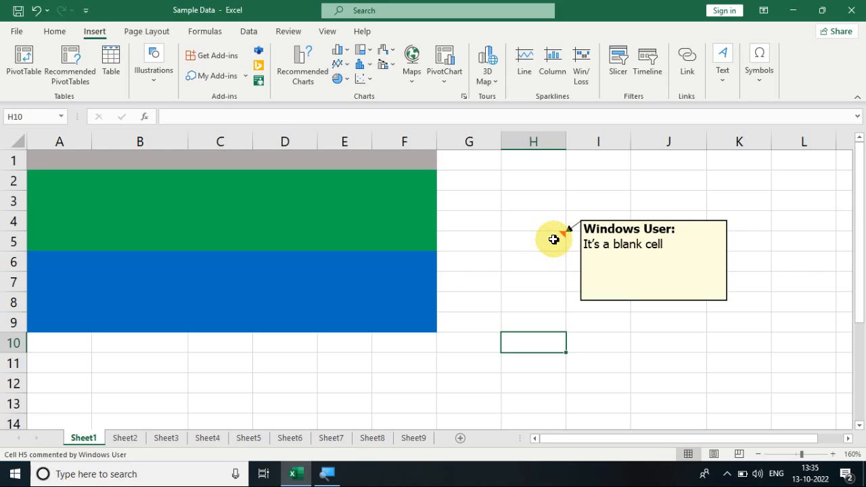
- Enter 123 in cell H5 again and keep the cell selected
left_click(554, 240)
type("123")
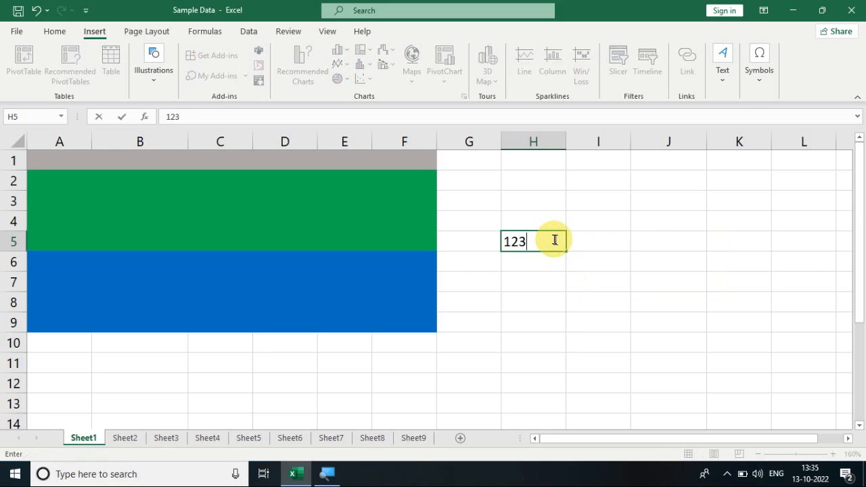
key("ctrl+Return")
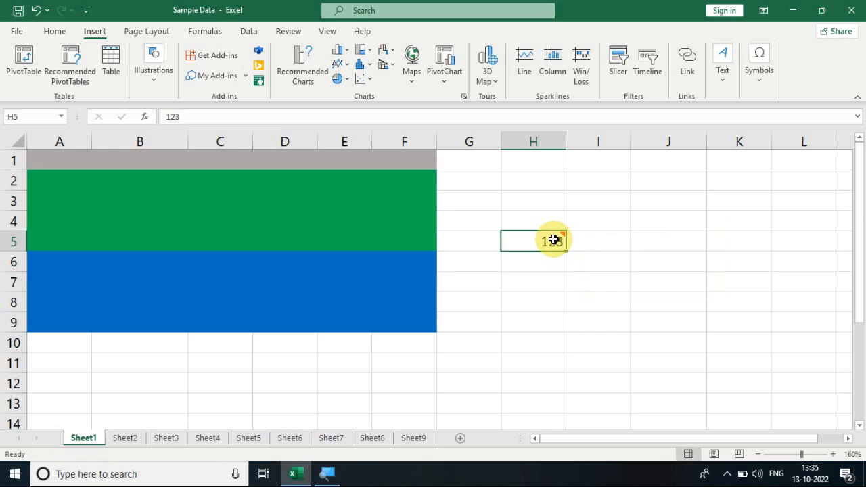
- Clear the comments from cell H5 on Sheet1 with Clear Comments and check that its note is gone
left_click(56, 34)
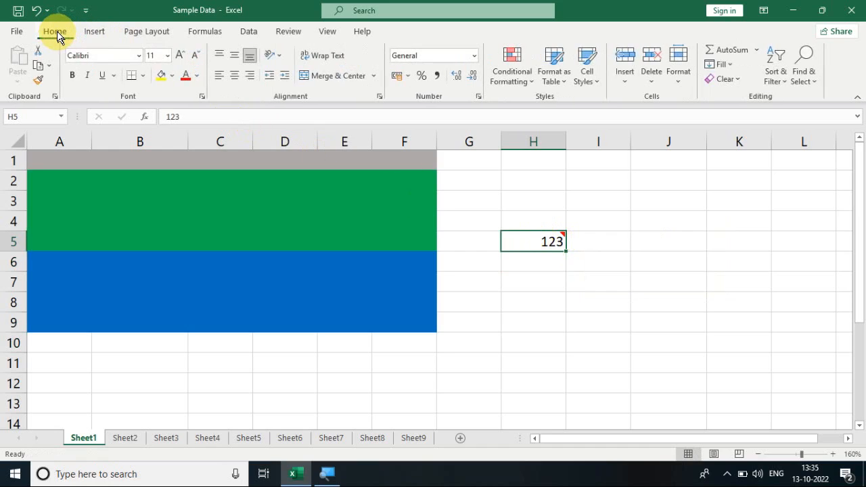
left_click(732, 81)
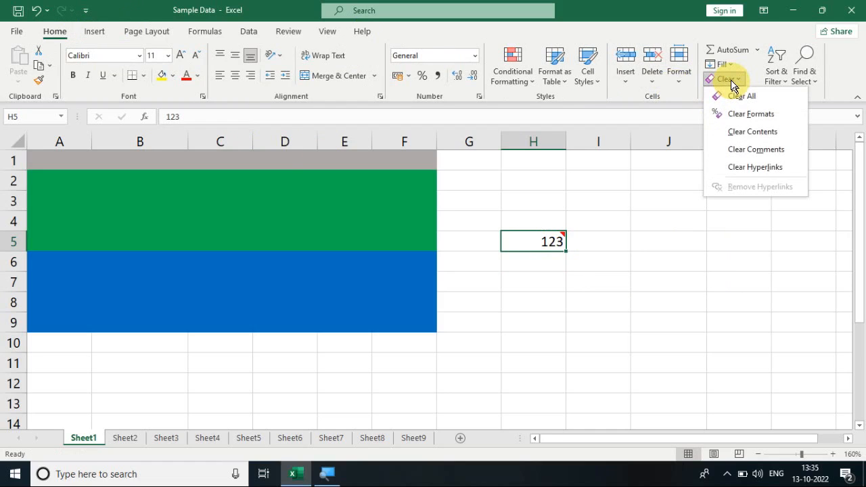
left_click(762, 150)
left_click(640, 244)
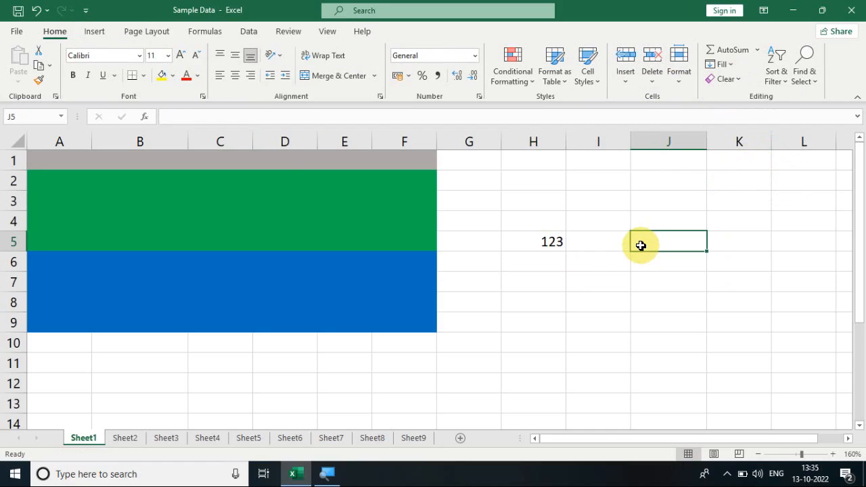
left_click(540, 243)
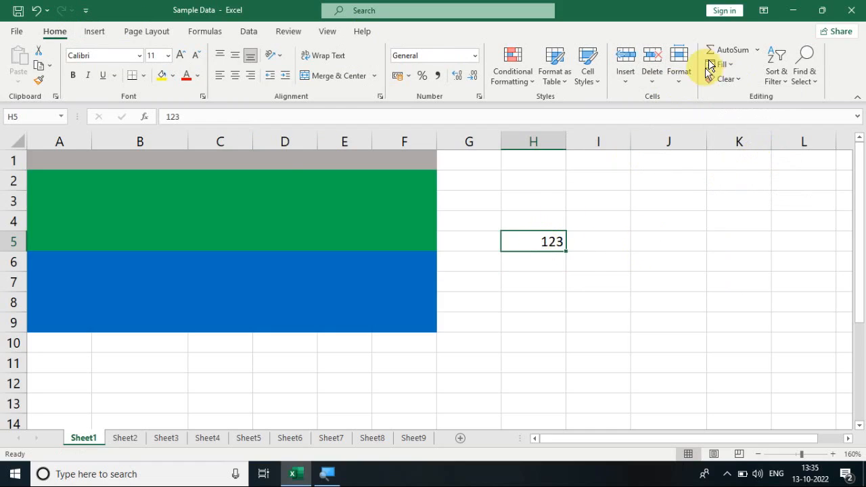
left_click(736, 79)
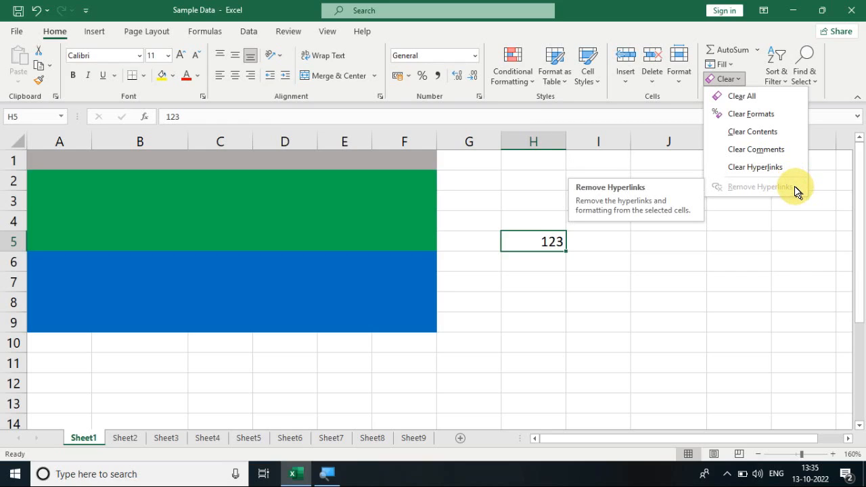
left_click(674, 254)
left_click(674, 253)
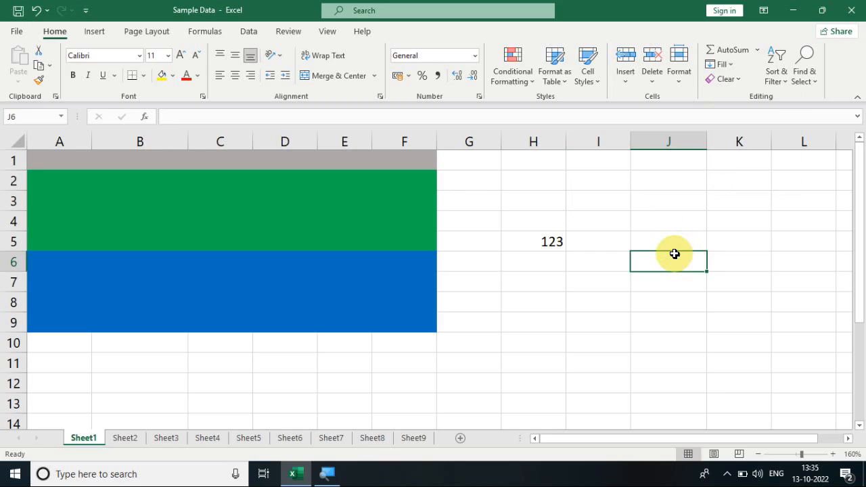
type("Tri")
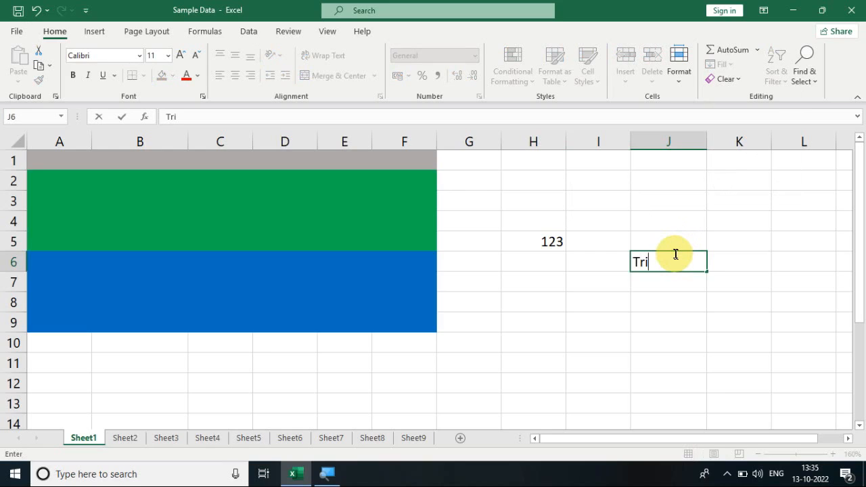
key("BackSpace")
key("BackSpace")
key("BackSpace")
- Insert a hyperlink in cell I7 that links to the existing file Circle.jpg in the Desktop's Shapes folder
left_click(623, 288)
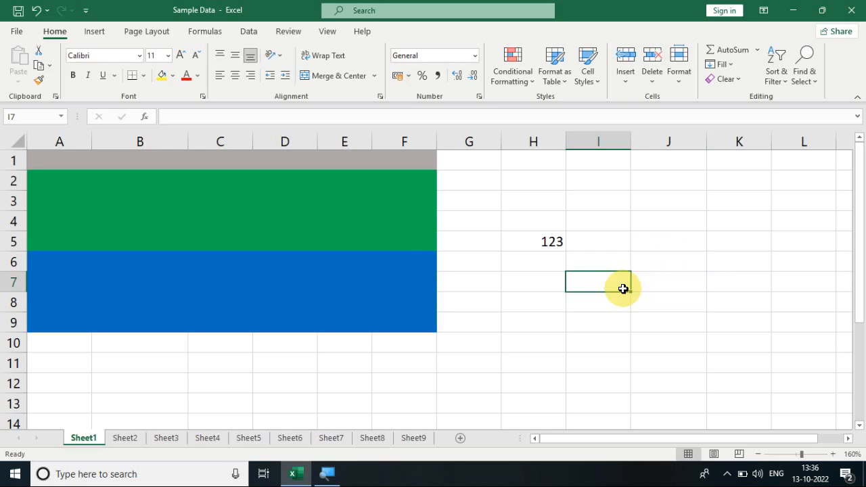
left_click(95, 32)
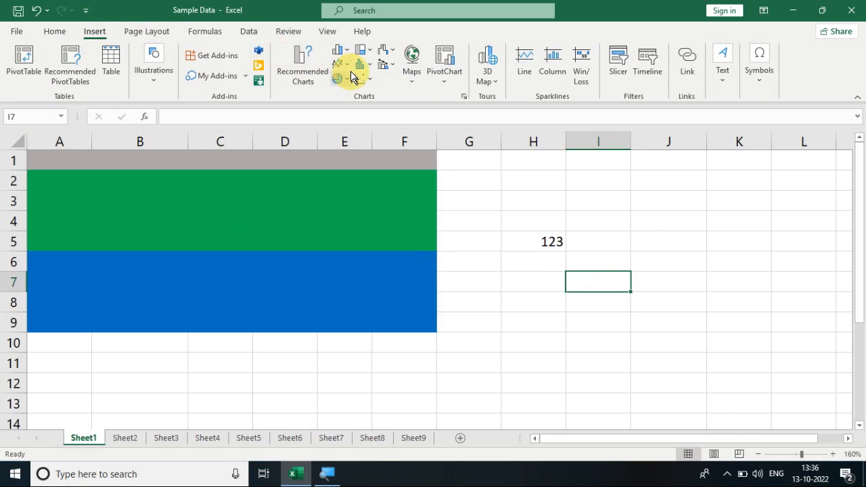
left_click(686, 71)
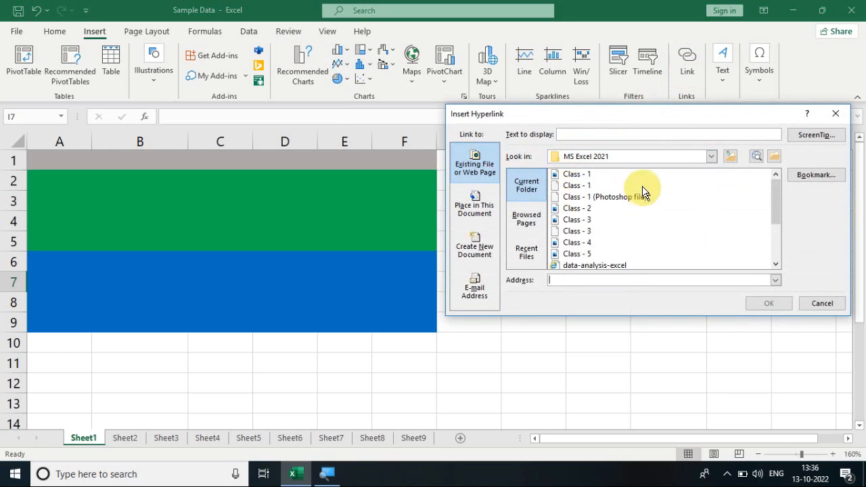
left_click(597, 157)
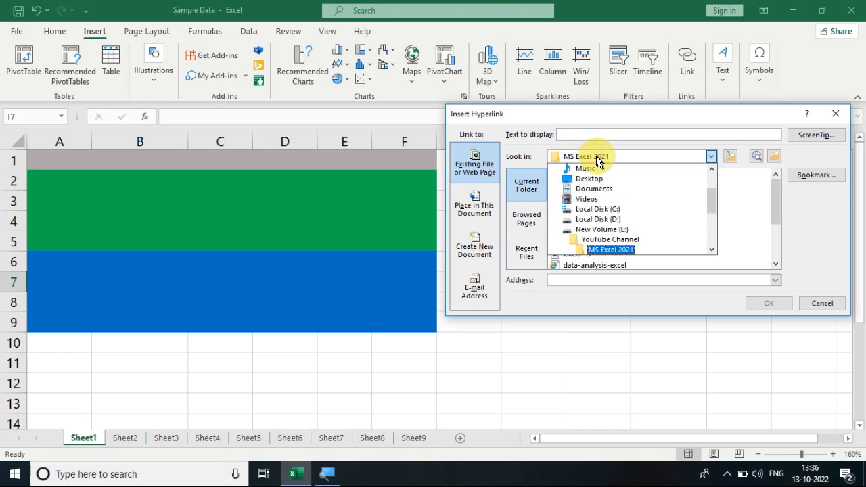
left_click(599, 178)
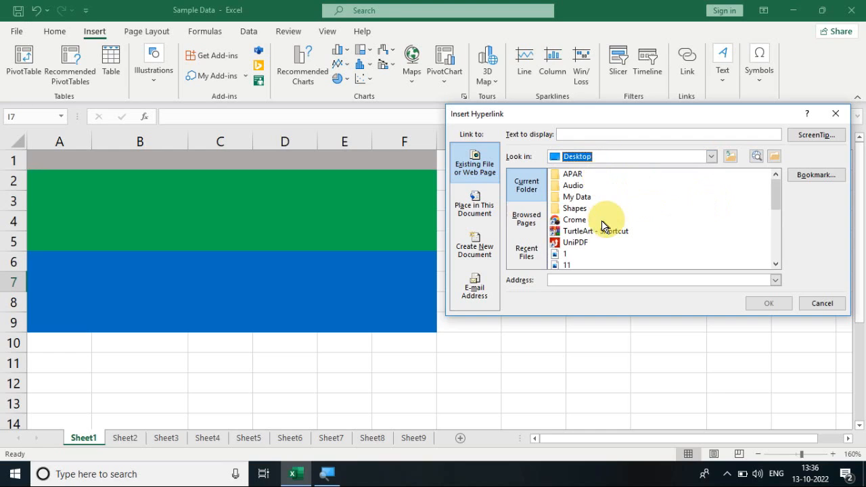
left_click(576, 212)
double_click(576, 212)
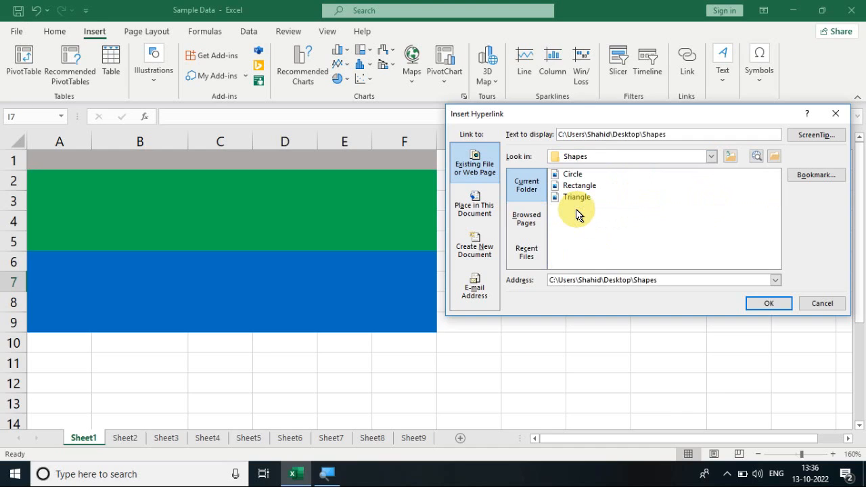
double_click(569, 175)
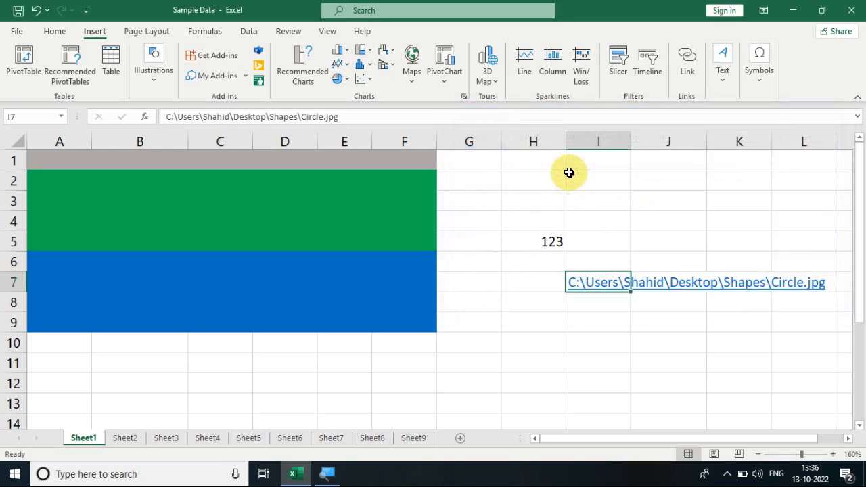
left_click(617, 338)
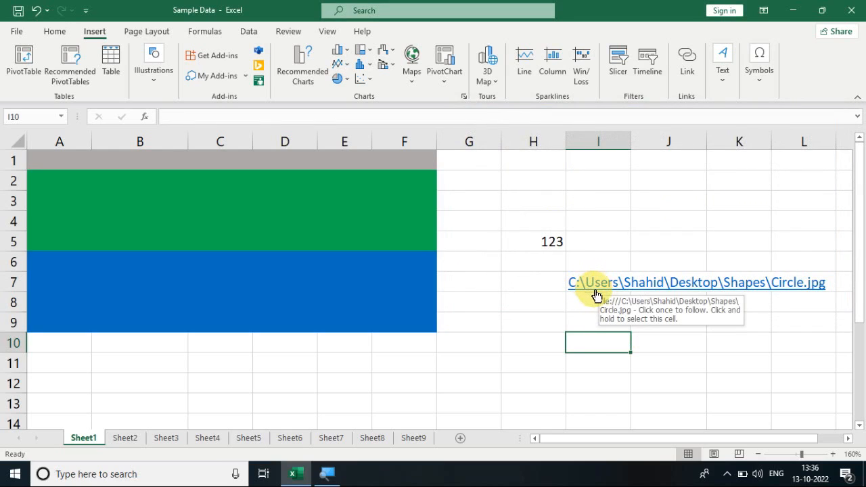
- Follow the hyperlink in cell I7 twice, closing the opened circle image each time to return to the sheet
left_click(554, 242)
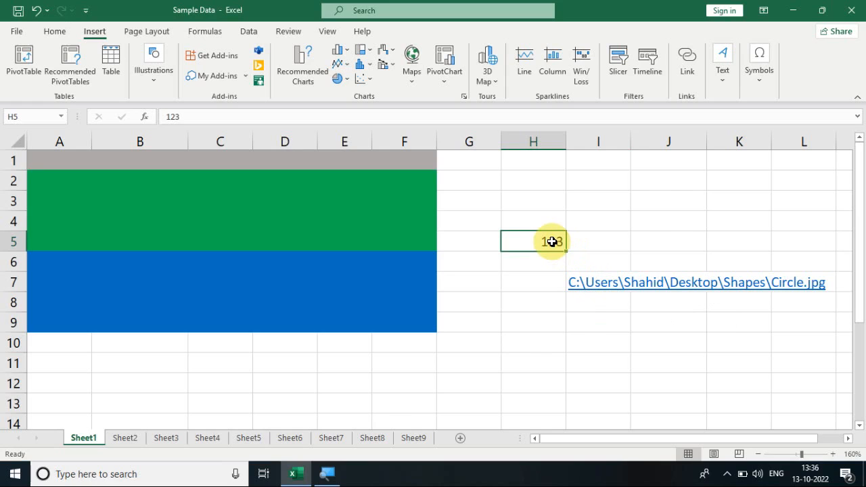
left_click(596, 285)
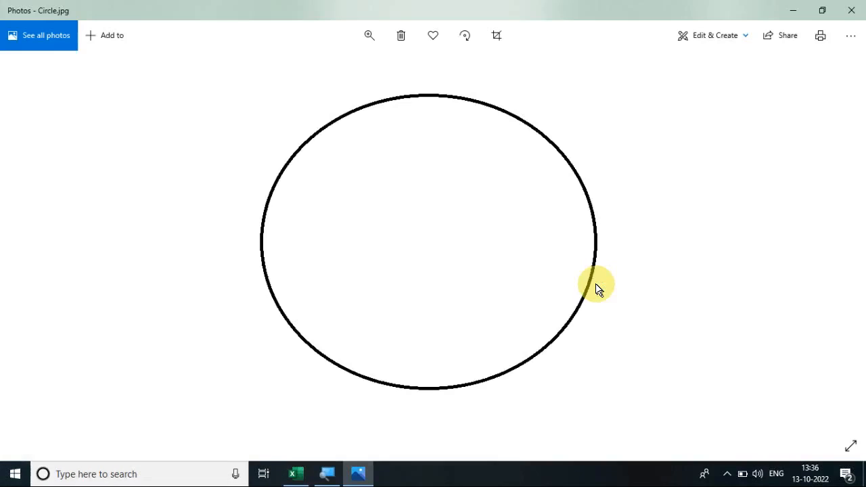
left_click(854, 12)
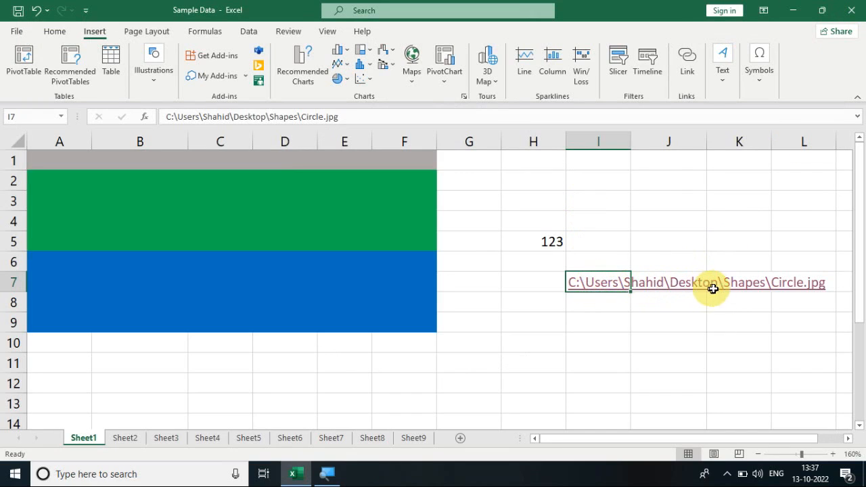
left_click(606, 287)
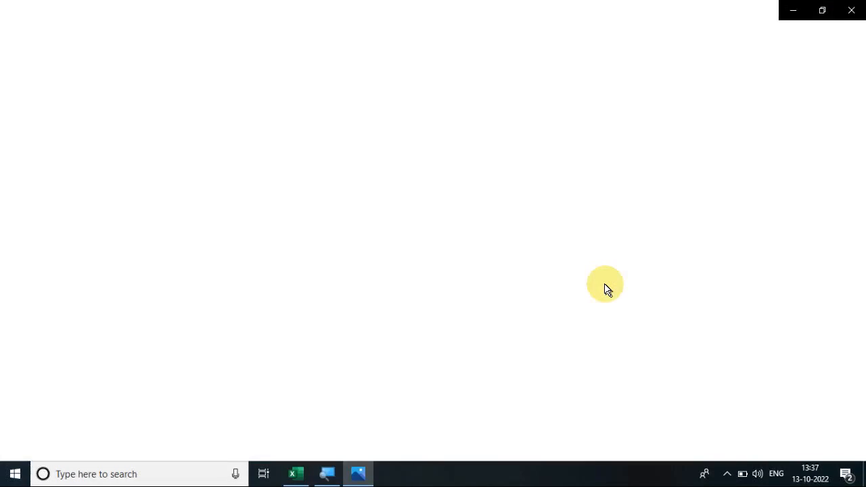
left_click(850, 10)
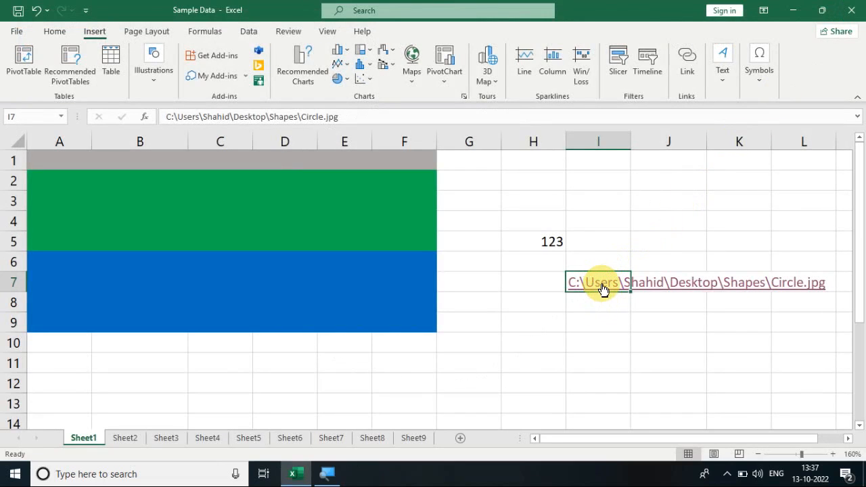
- Copy the hyperlink cell I7 into cell H10
key("ctrl+c")
left_click(543, 334)
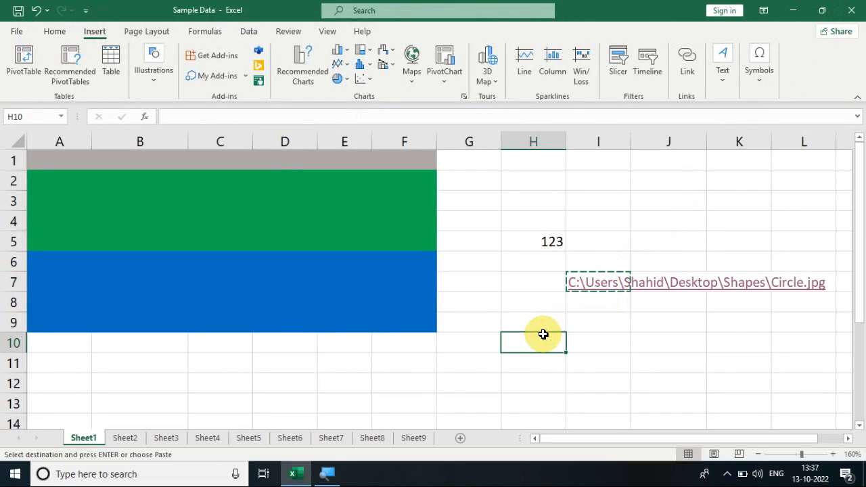
key("ctrl+v")
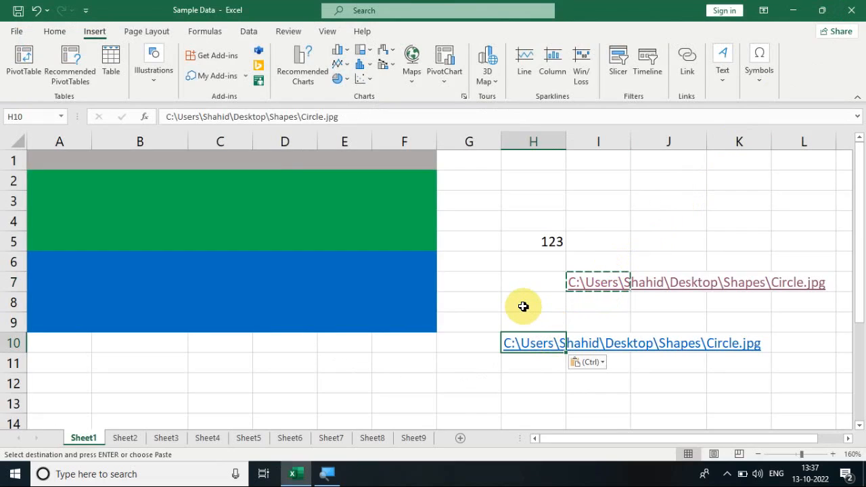
left_click(523, 307)
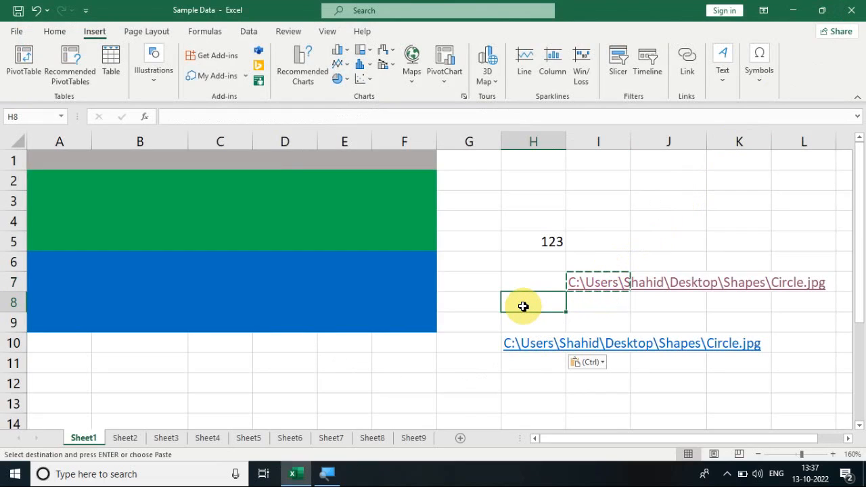
- Test the copied hyperlink in cell H10 by following it, and close the image viewer that opens
left_click(54, 31)
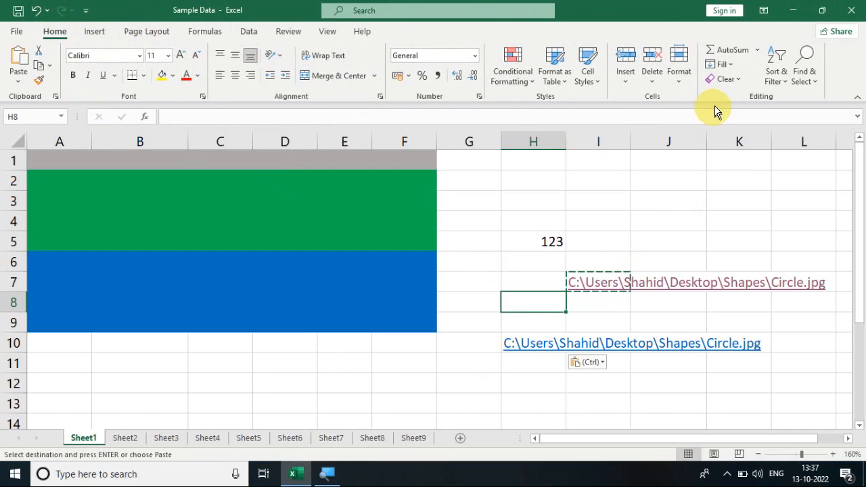
left_click(729, 81)
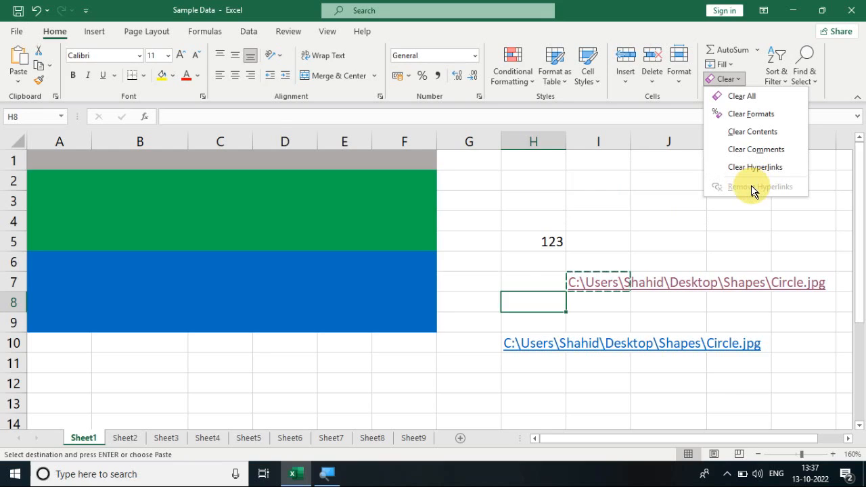
left_click(512, 348)
left_click(511, 346)
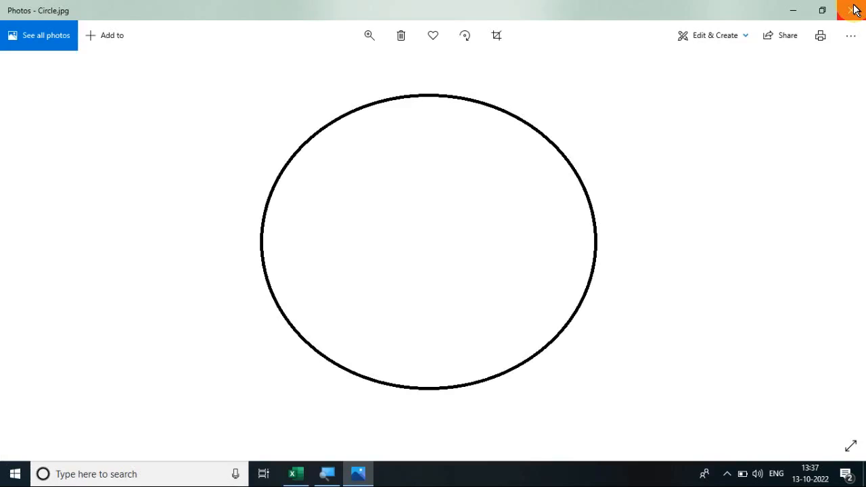
left_click(852, 10)
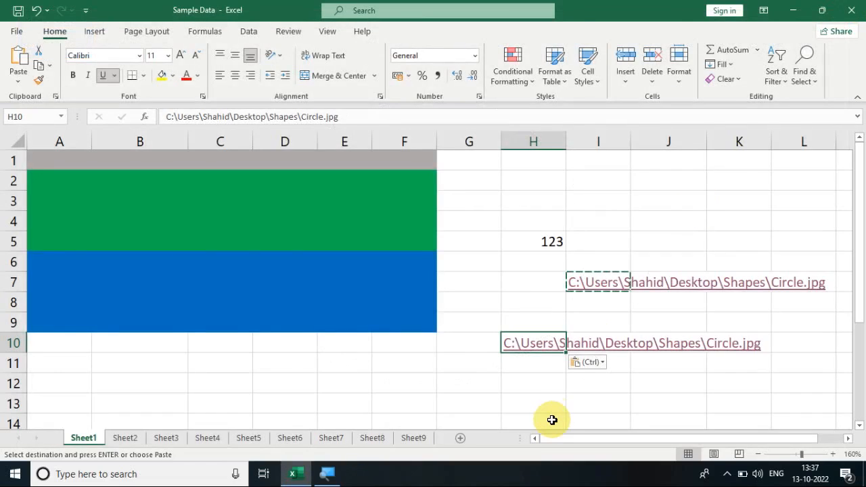
- Clear the hyperlink from cell H10 with Clear Hyperlinks, keeping the cell's text and formatting
left_click(546, 325)
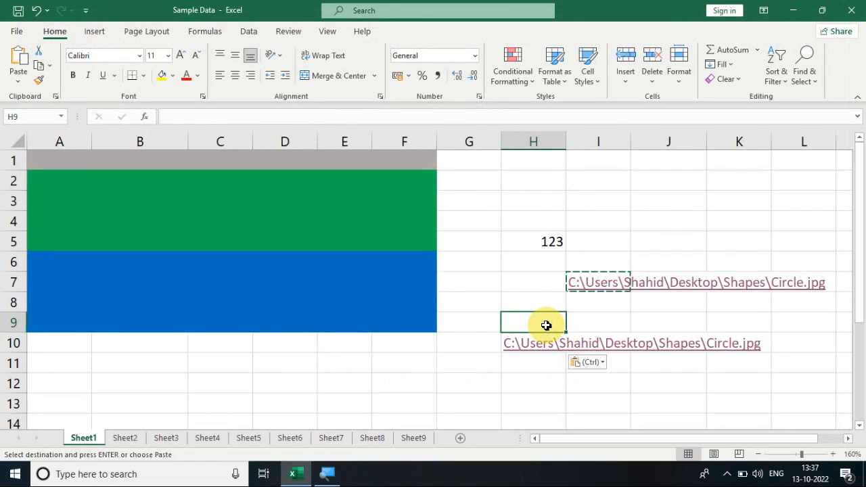
key("Down")
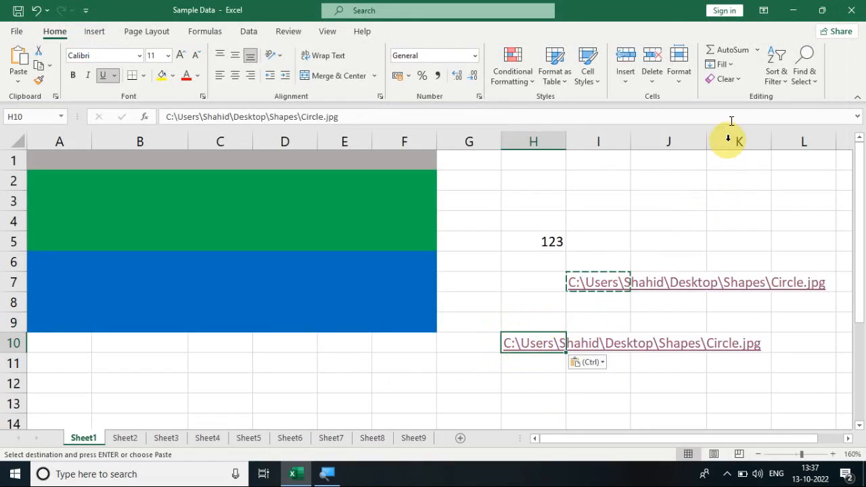
left_click(734, 80)
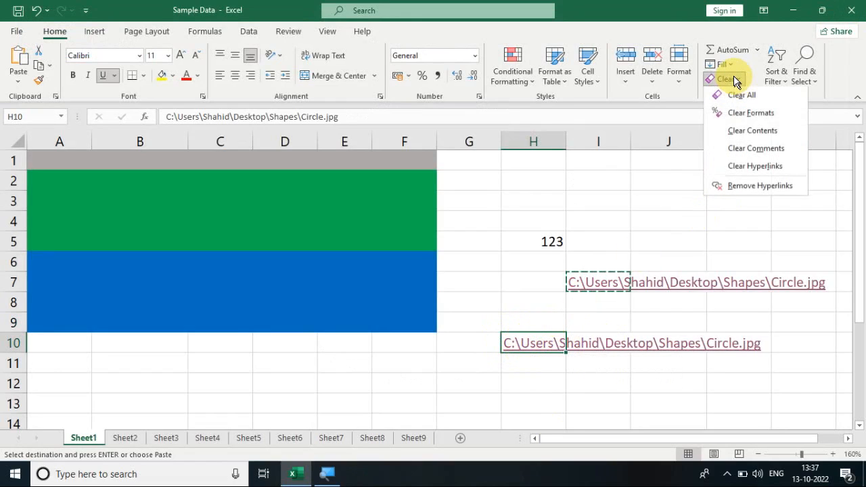
left_click(749, 169)
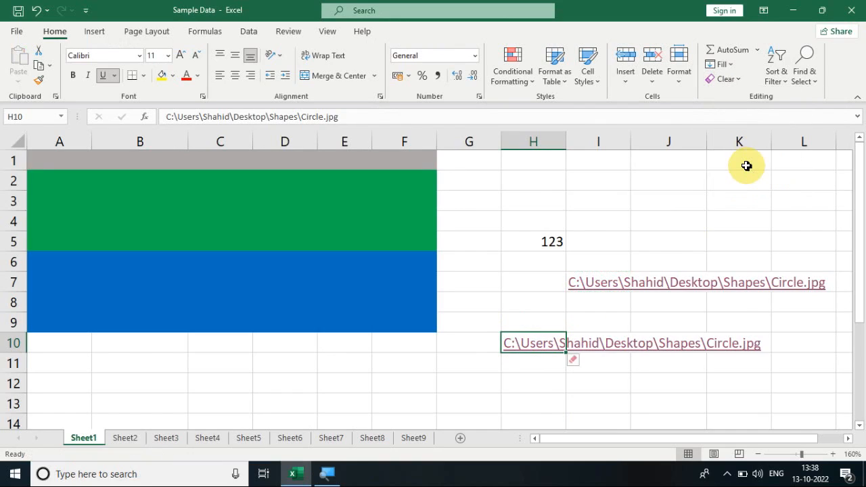
left_click(535, 367)
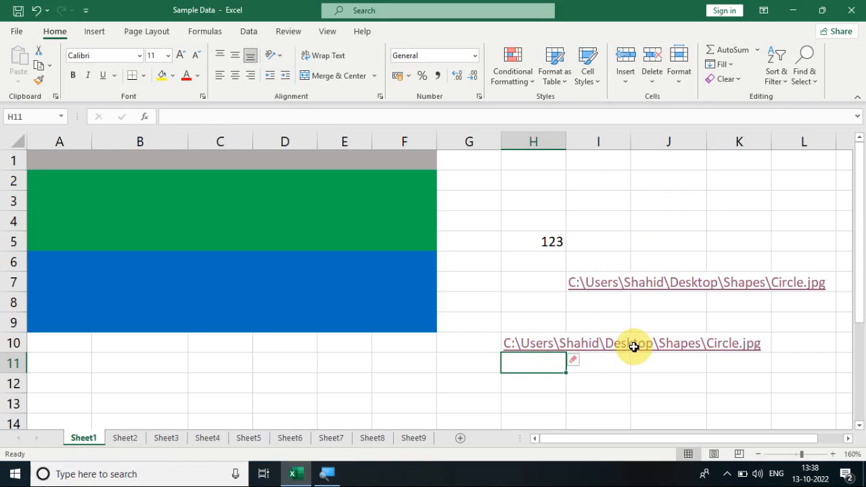
left_click(609, 381)
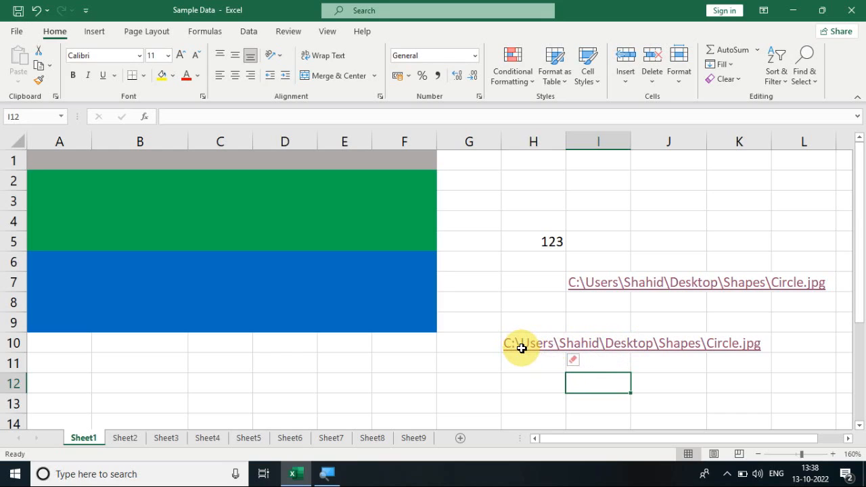
- Enter the text "Triangle" in cell I3
left_click(606, 201)
type("T")
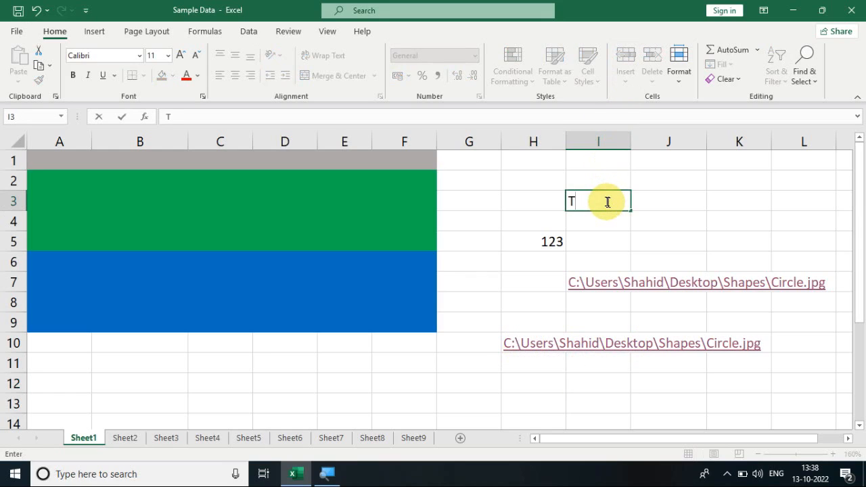
type("riangle")
key("Return")
left_click(668, 181)
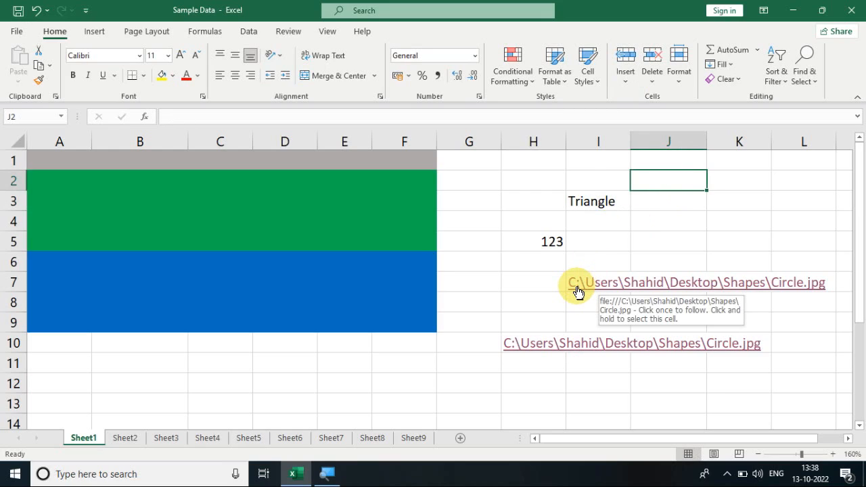
- Insert a hyperlink in cell I3 to the Triangle image in the Shapes folder on the Desktop, keeping "Triangle" as display text
left_click(601, 204)
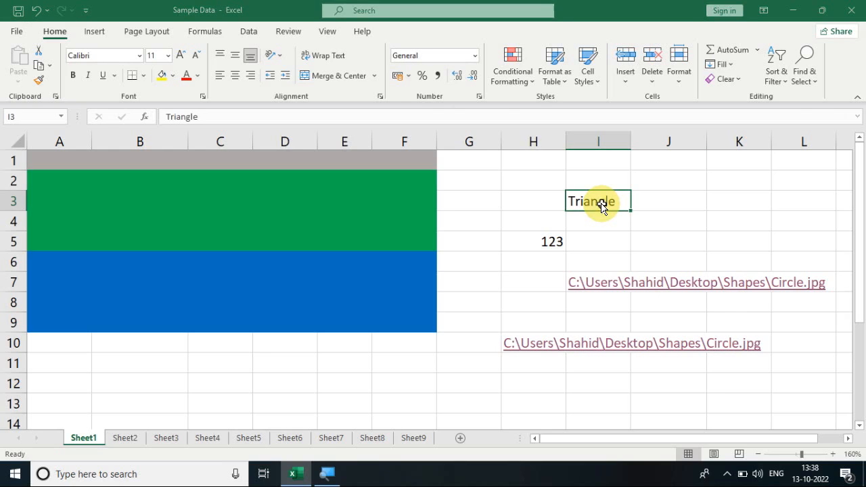
key("ctrl+k")
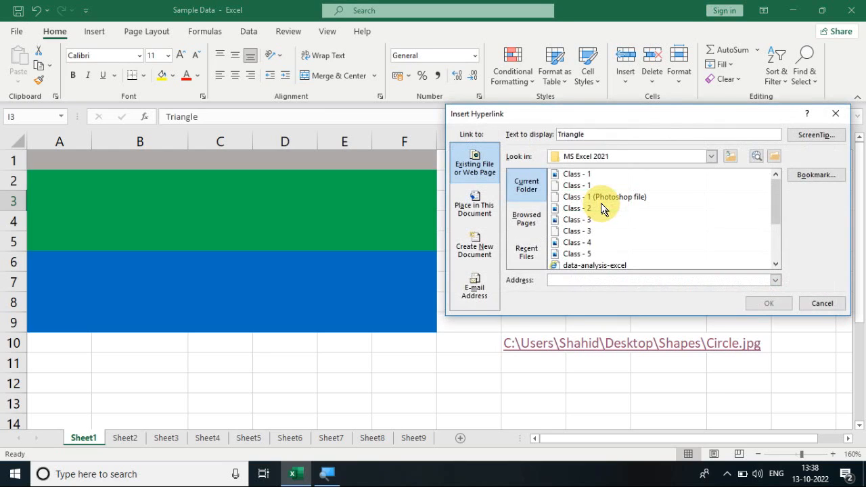
left_click(576, 157)
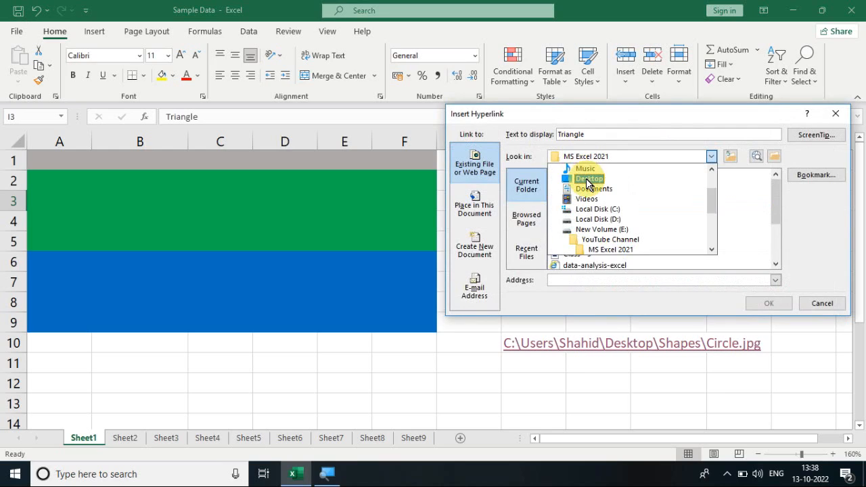
left_click(587, 180)
double_click(576, 212)
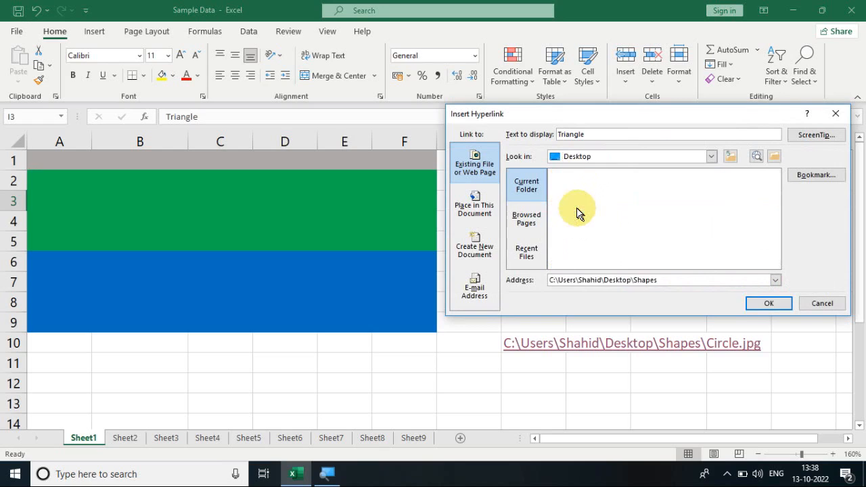
left_click(574, 197)
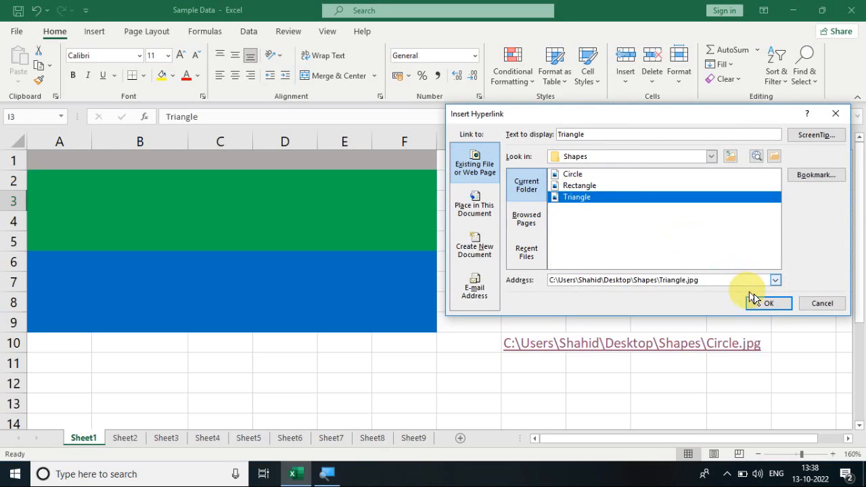
left_click(769, 303)
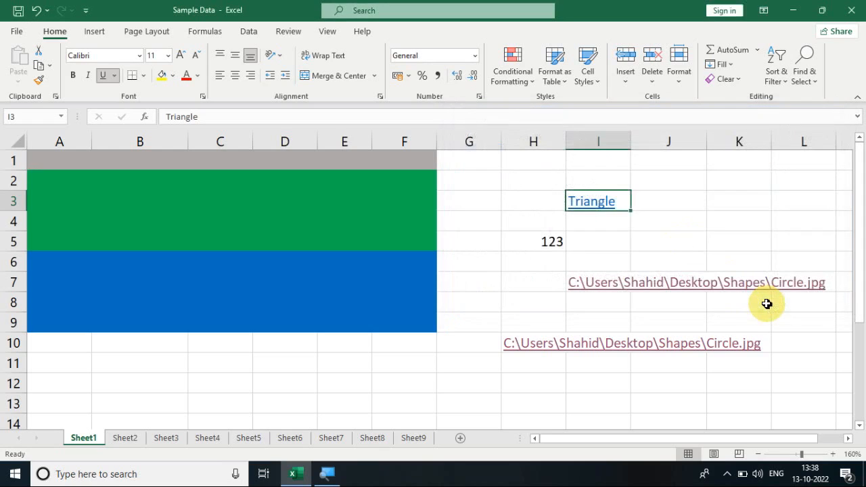
left_click(729, 214)
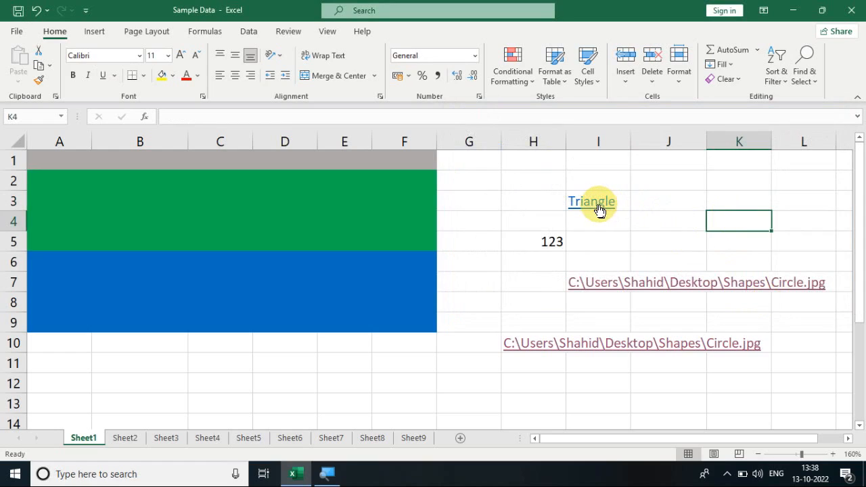
- Test the Triangle hyperlink in cell I3 by following it, and close the image viewer that opens
mouse_move(597, 210)
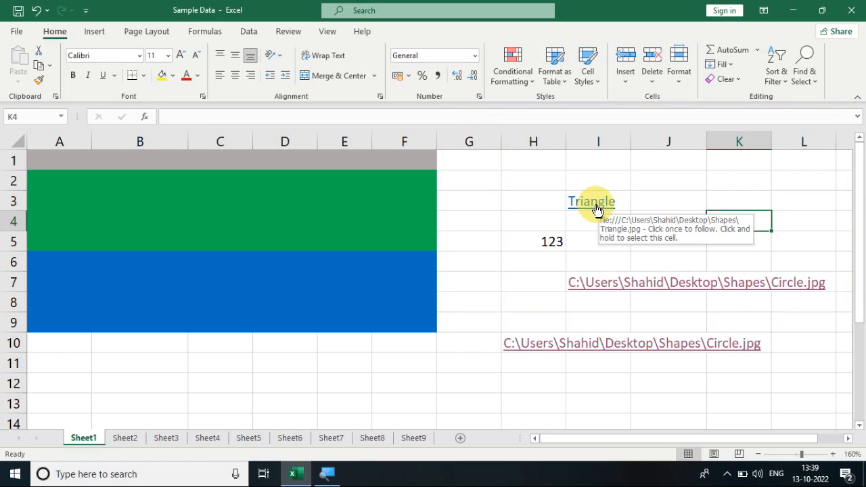
left_click(595, 211)
left_click(590, 212)
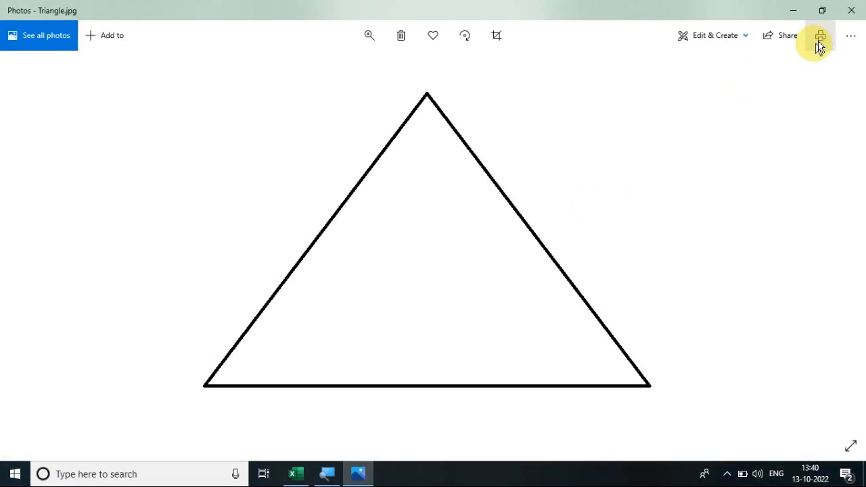
left_click(850, 12)
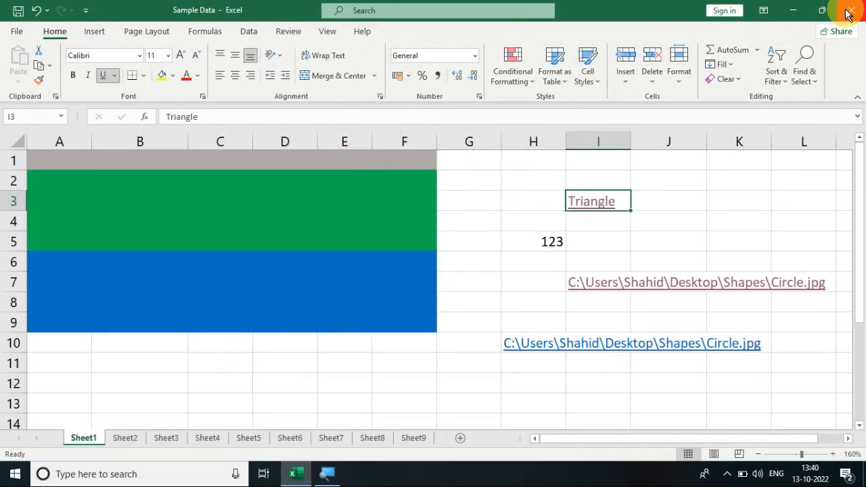
- Copy the Triangle hyperlink from cell I3 into cell K3
key("ctrl+c")
key("Right")
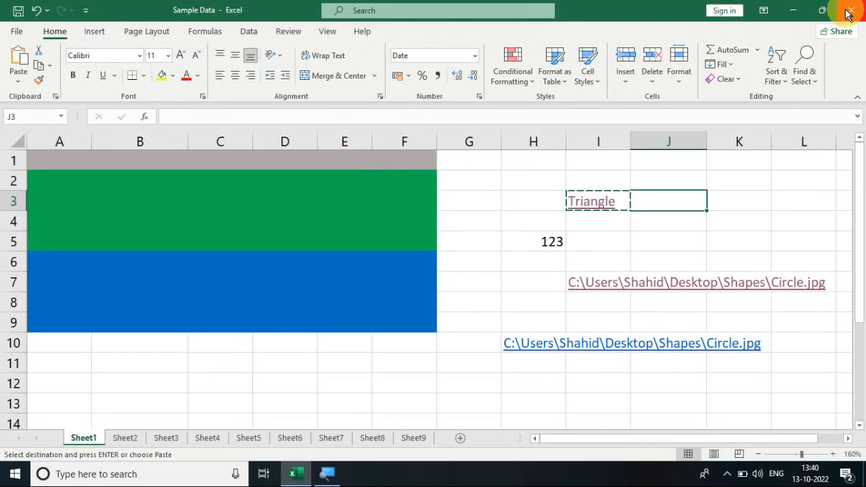
key("Right")
key("ctrl+v")
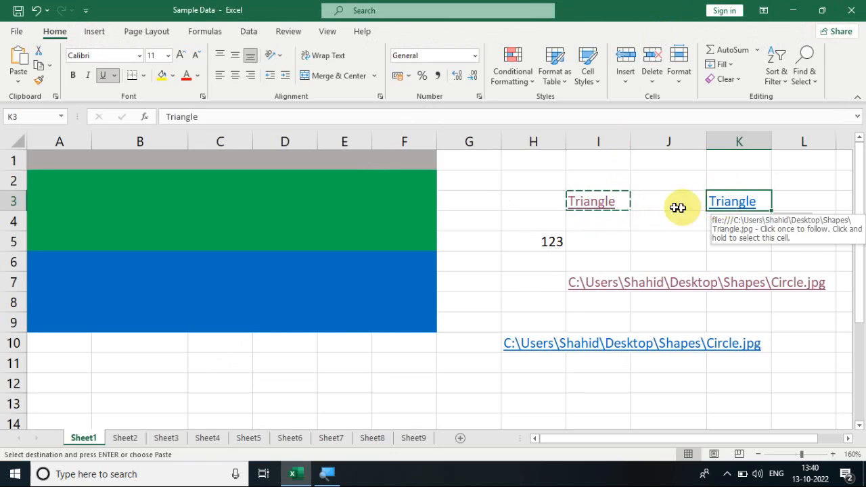
- Clear the hyperlink from cell I3 with Clear Hyperlinks, keeping its text and link formatting
left_click(624, 163)
key("Down")
key("Down")
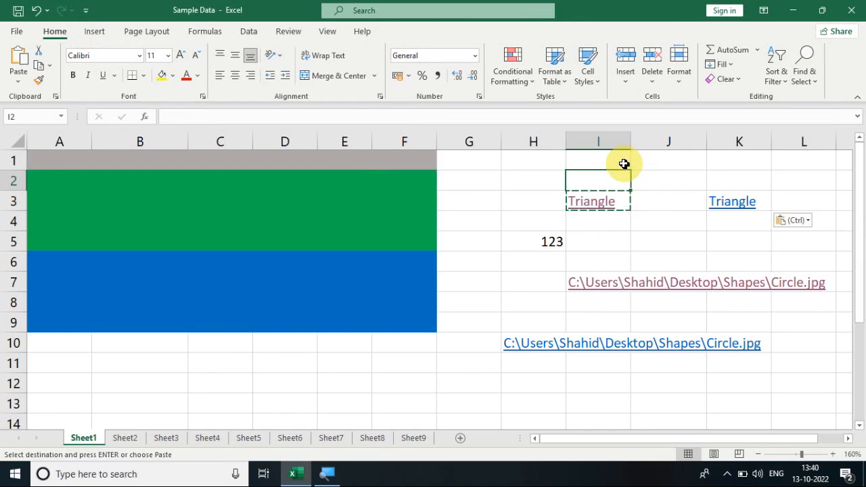
left_click(724, 78)
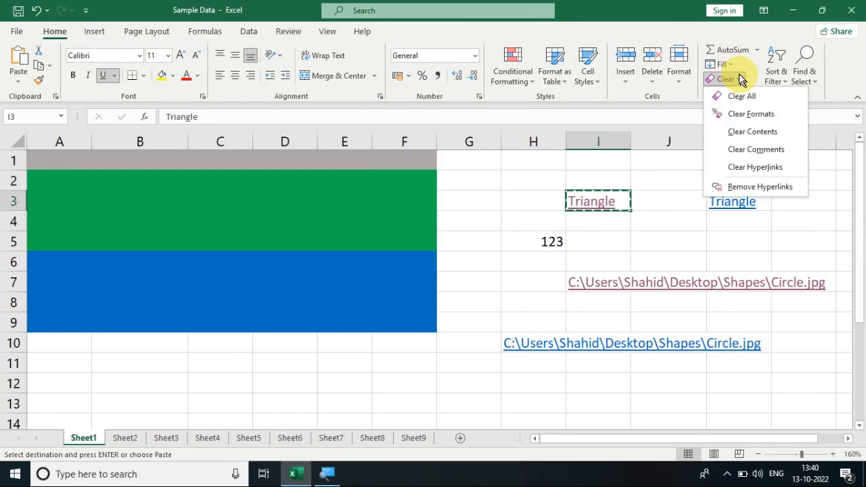
left_click(755, 169)
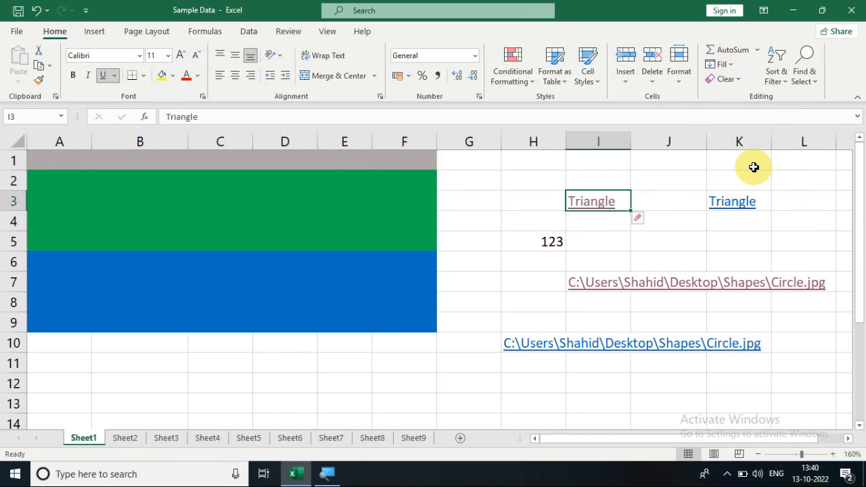
left_click(606, 247)
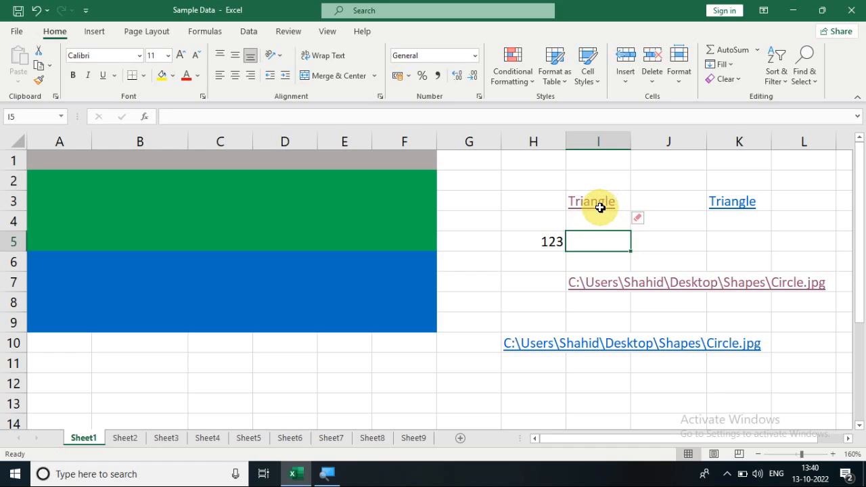
- Remove both the hyperlink and its formatting from the Triangle cell K3 with Remove Hyperlinks
left_click(735, 179)
key("Down")
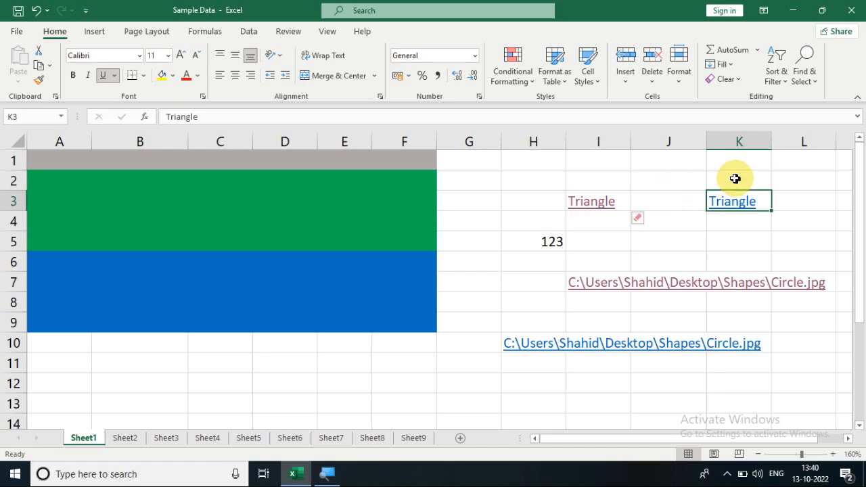
left_click(742, 80)
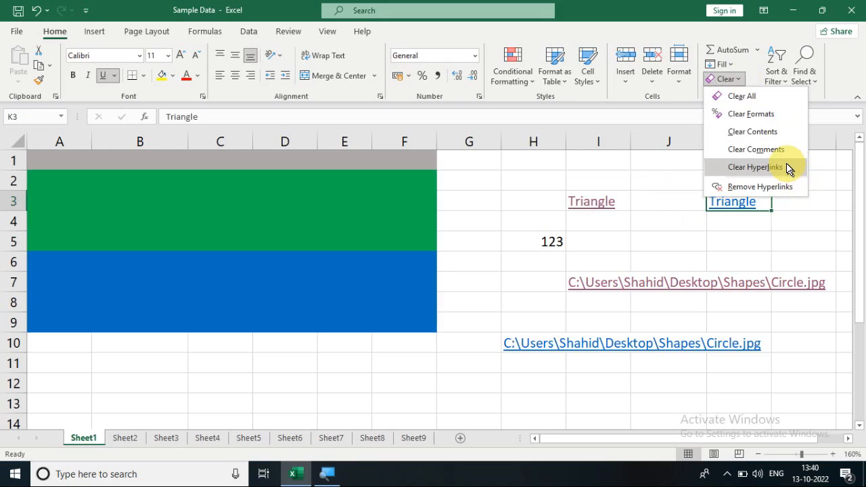
left_click(598, 236)
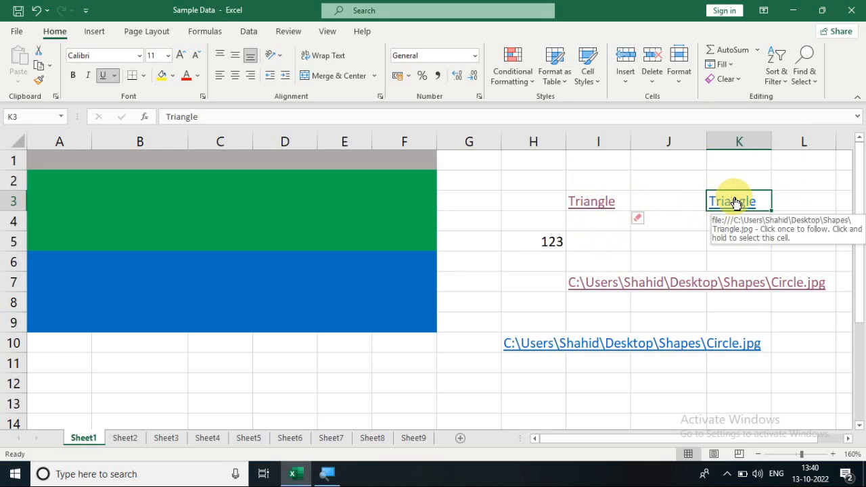
left_click(739, 80)
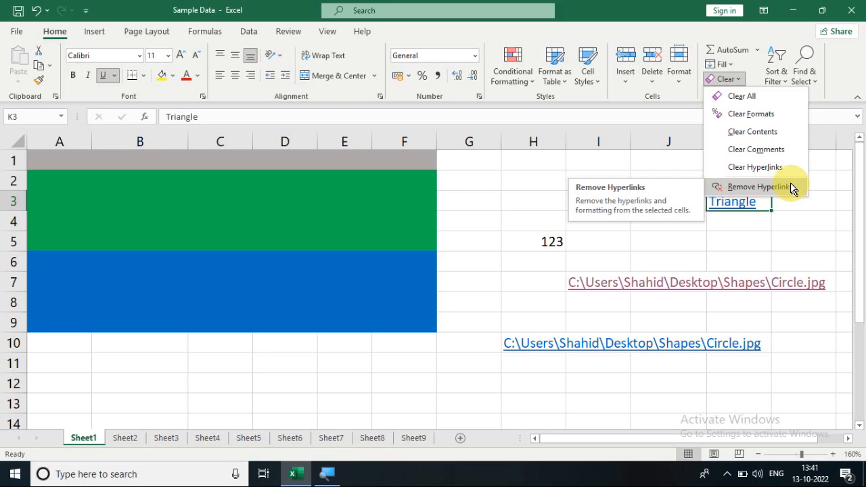
left_click(757, 187)
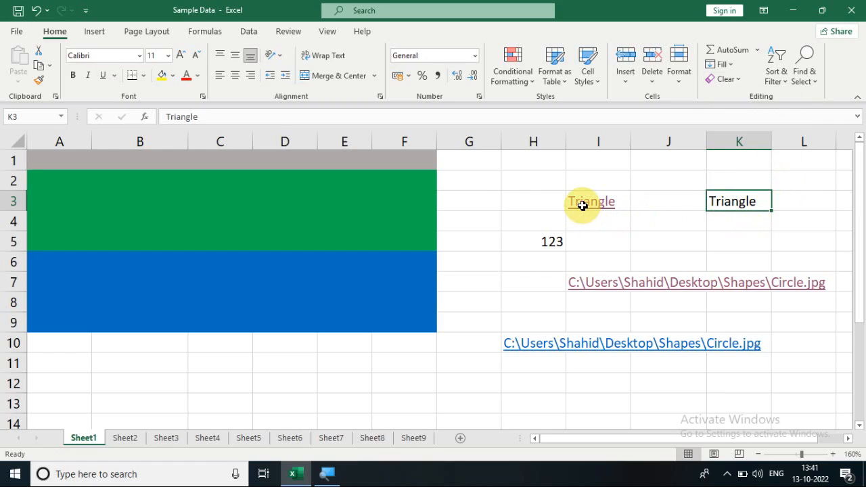
left_click(736, 83)
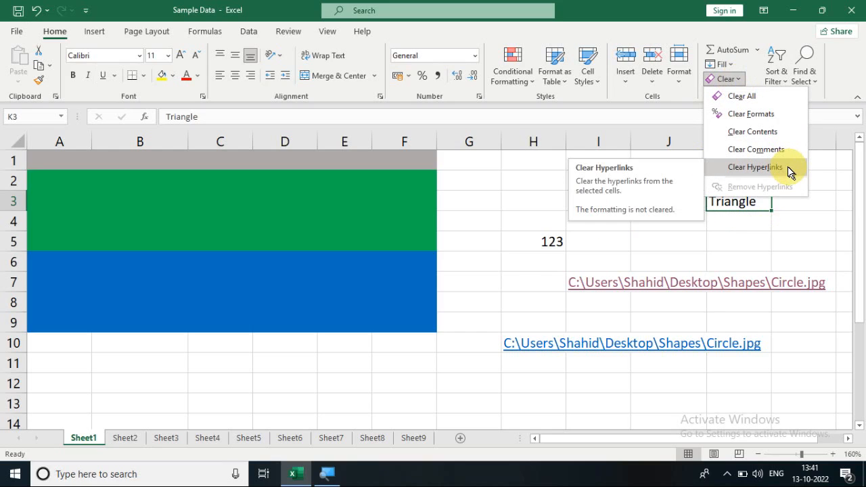
left_click(674, 232)
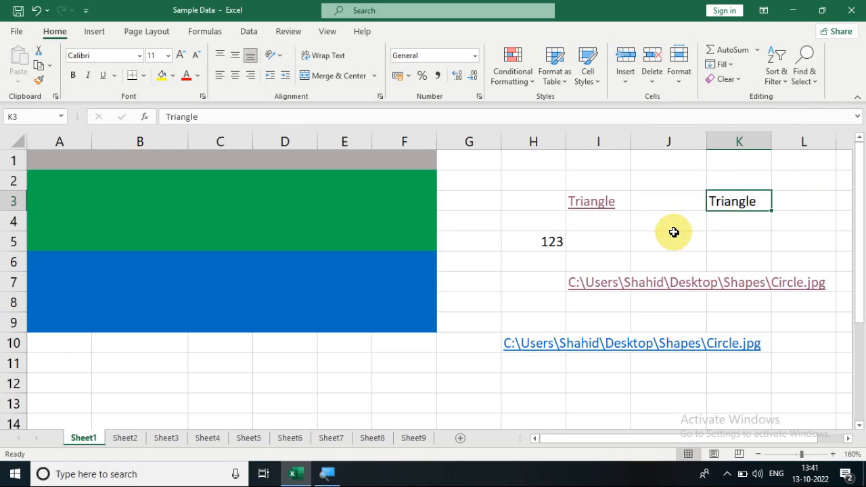